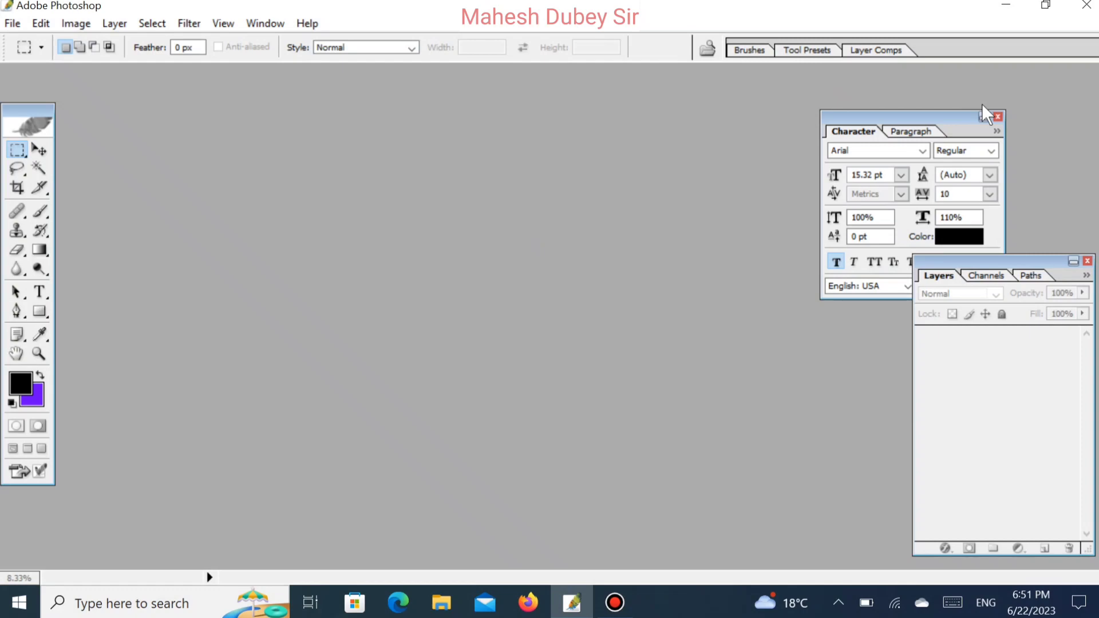
Create a new white RGB document from the 8 x 10 inch preset at 300 pixels/inch.
{"action": "left_click", "coordinate": [12, 24]}
{"action": "left_click", "coordinate": [24, 42]}
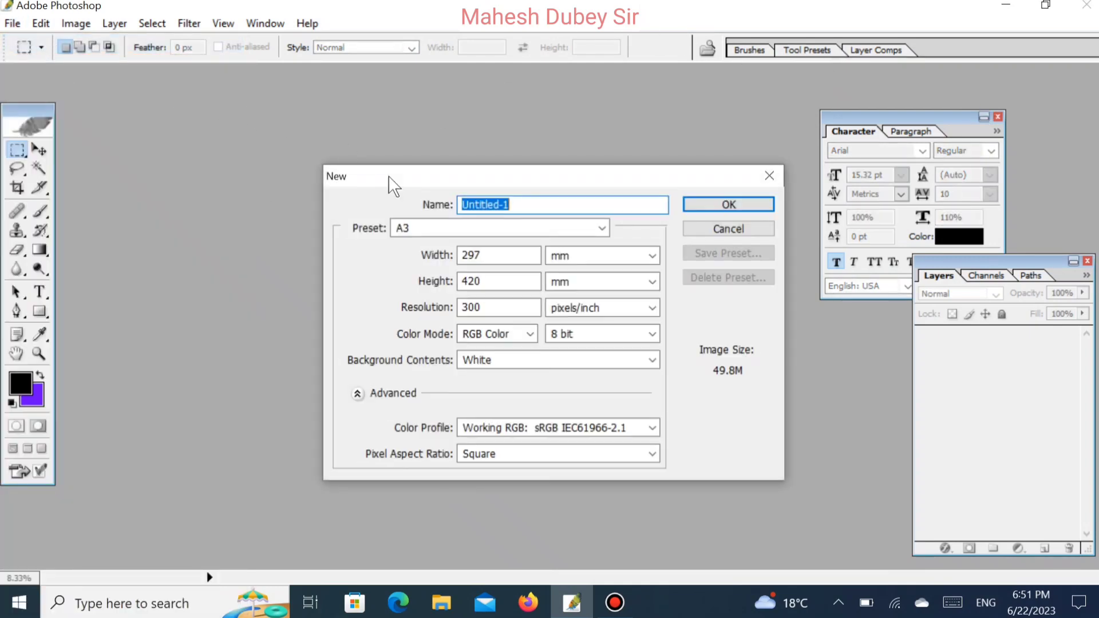
{"action": "left_click", "coordinate": [532, 229]}
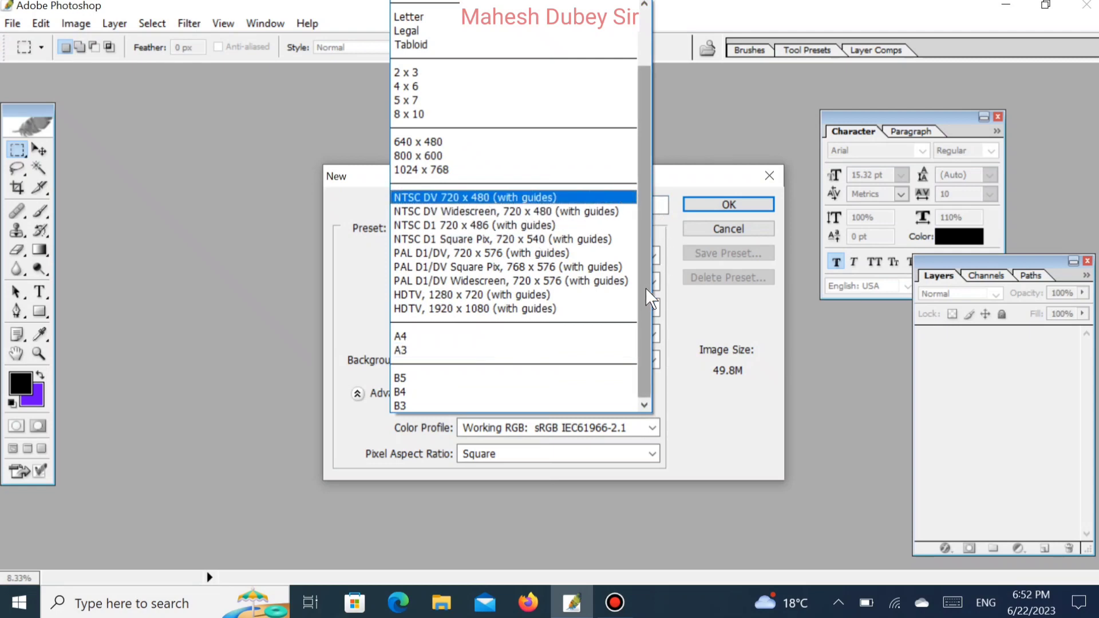
{"action": "scroll", "coordinate": [648, 298], "scroll_direction": "up", "scroll_amount": 2}
{"action": "left_click", "coordinate": [481, 173]}
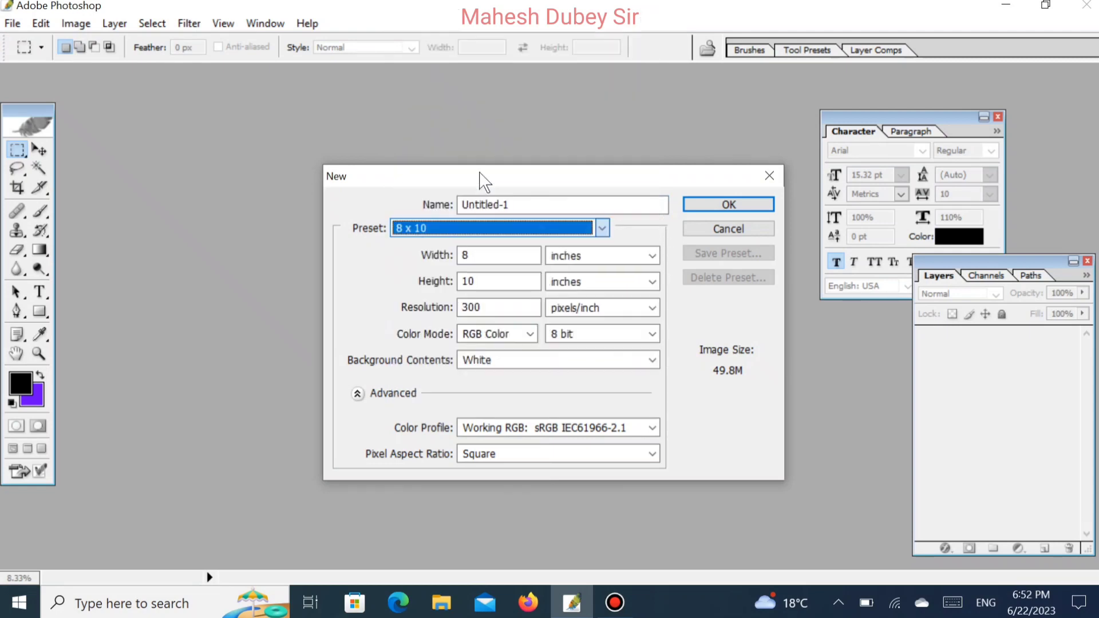
{"action": "left_click", "coordinate": [743, 205]}
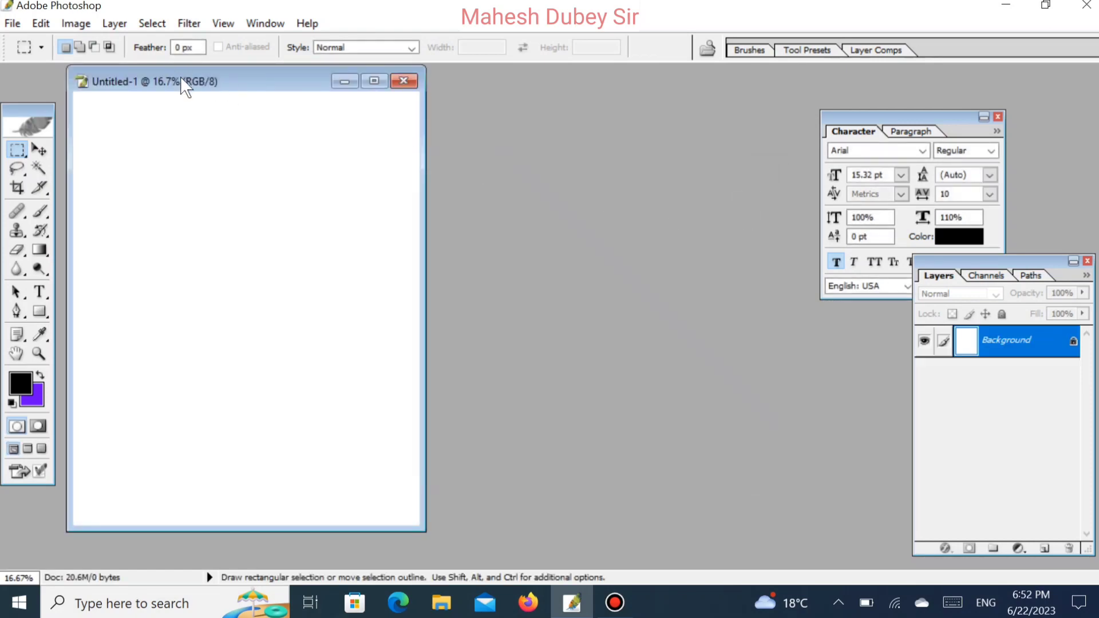
Rotate the canvas 90° counterclockwise to landscape orientation and maximize the document window.
{"action": "left_click_drag", "start_coordinate": [186, 85], "coordinate": [396, 90]}
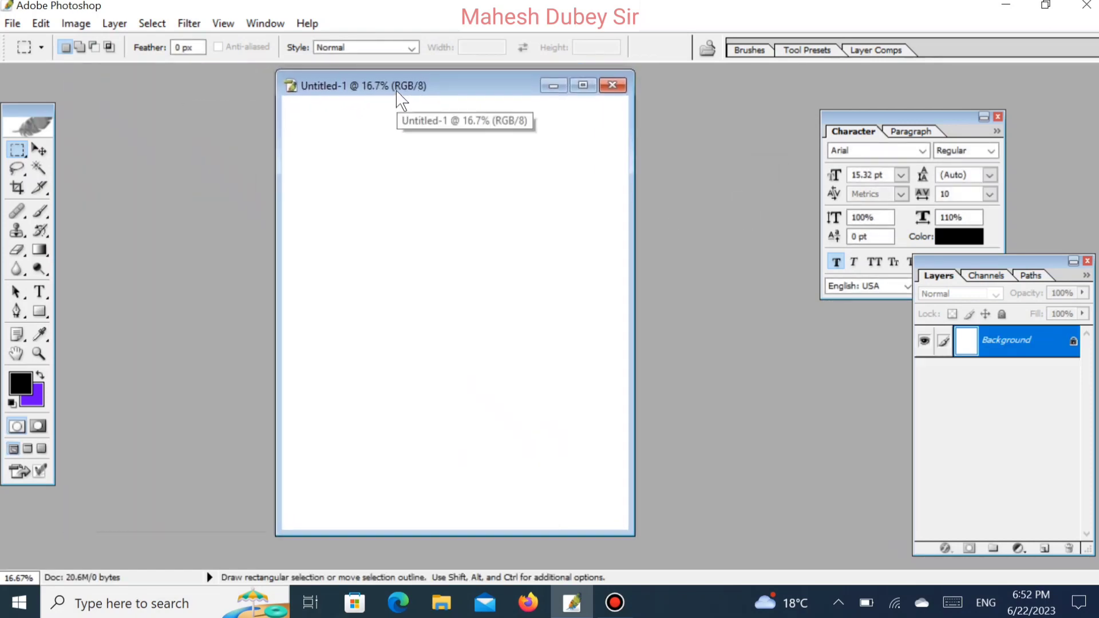
{"action": "left_click", "coordinate": [68, 26]}
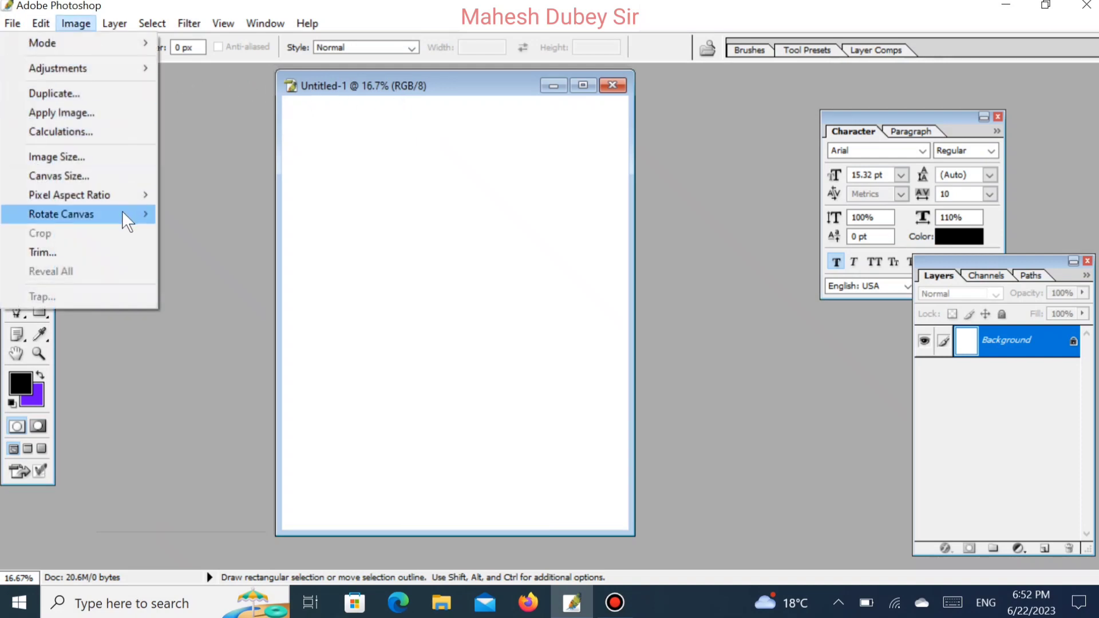
{"action": "mouse_move", "coordinate": [133, 213]}
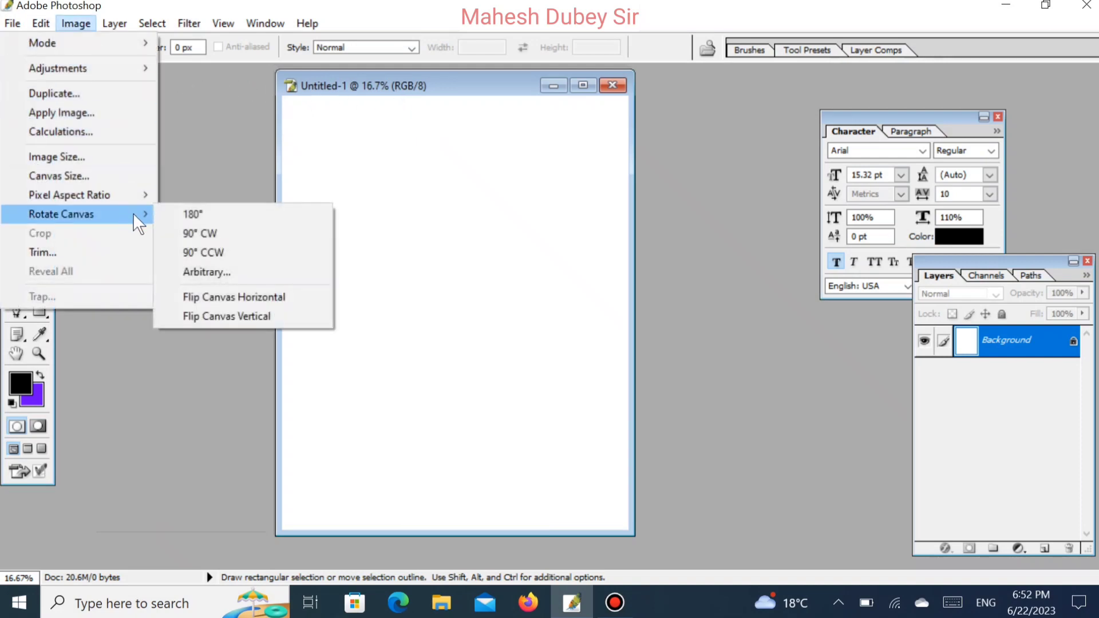
{"action": "left_click", "coordinate": [251, 255]}
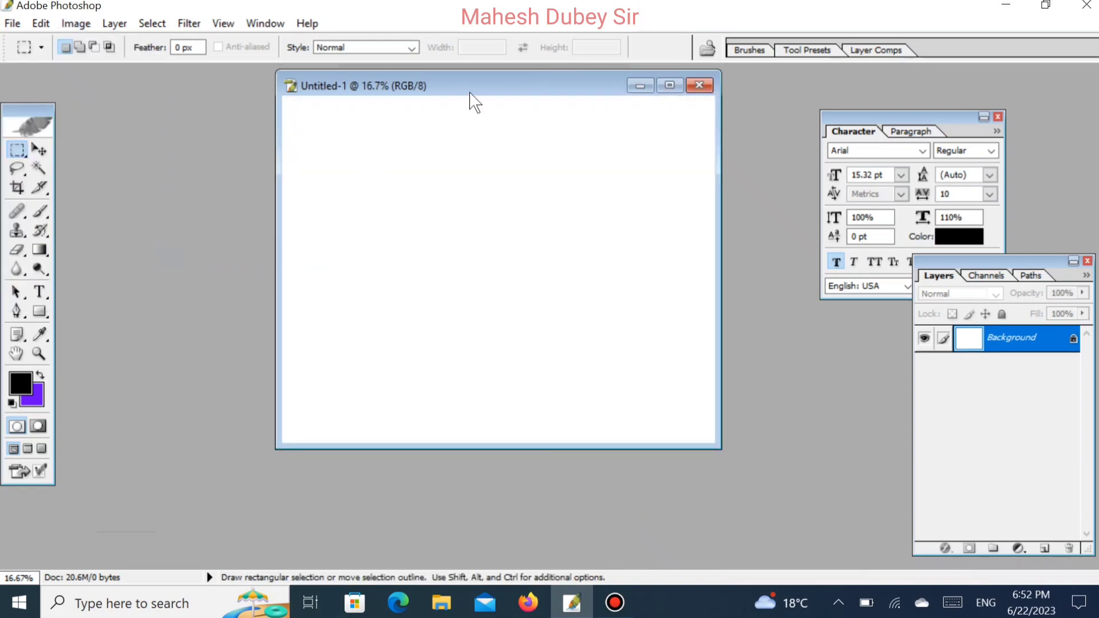
{"action": "double_click", "coordinate": [506, 79]}
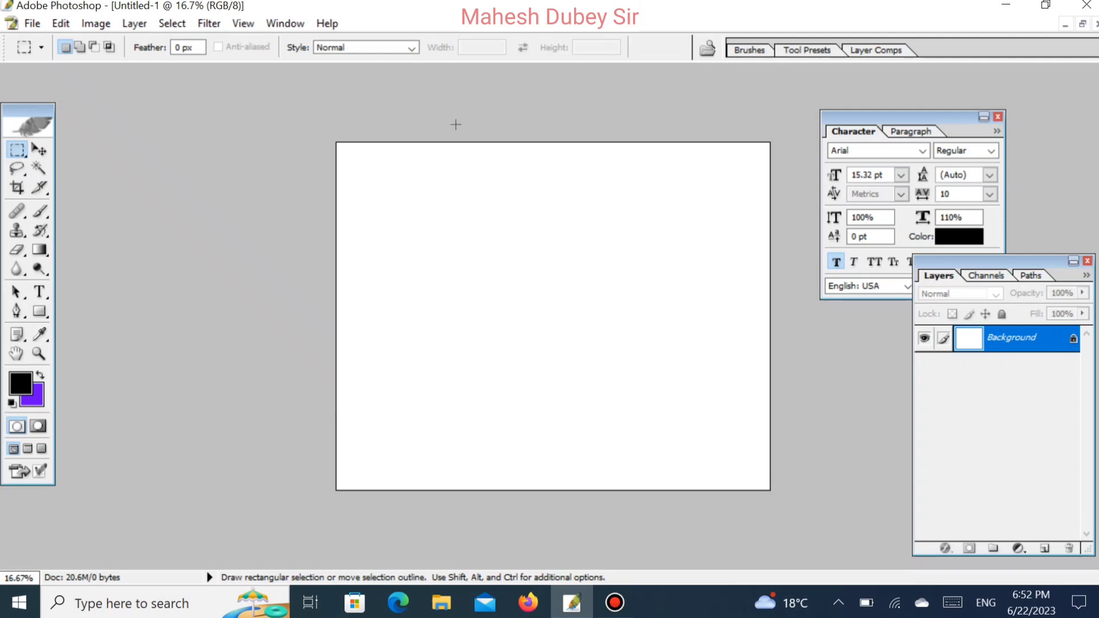
Crop the canvas to a full-width horizontal strip, cutting away a band along its upper and lower edges.
{"action": "left_click", "coordinate": [18, 188]}
{"action": "left_click_drag", "start_coordinate": [337, 222], "coordinate": [774, 429]}
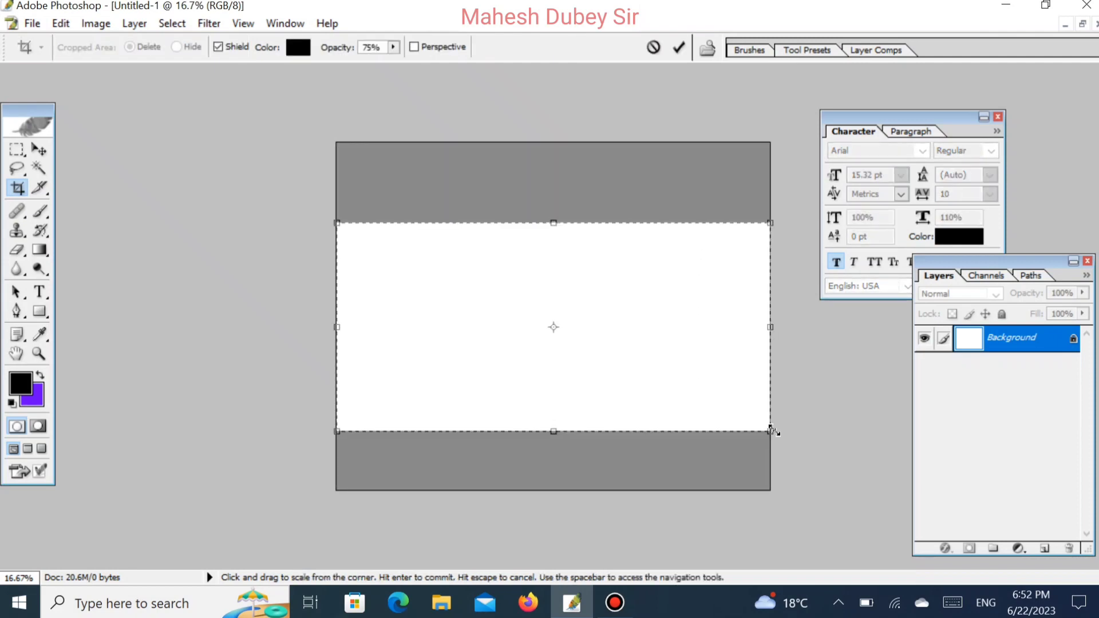
{"action": "key", "text": "Return"}
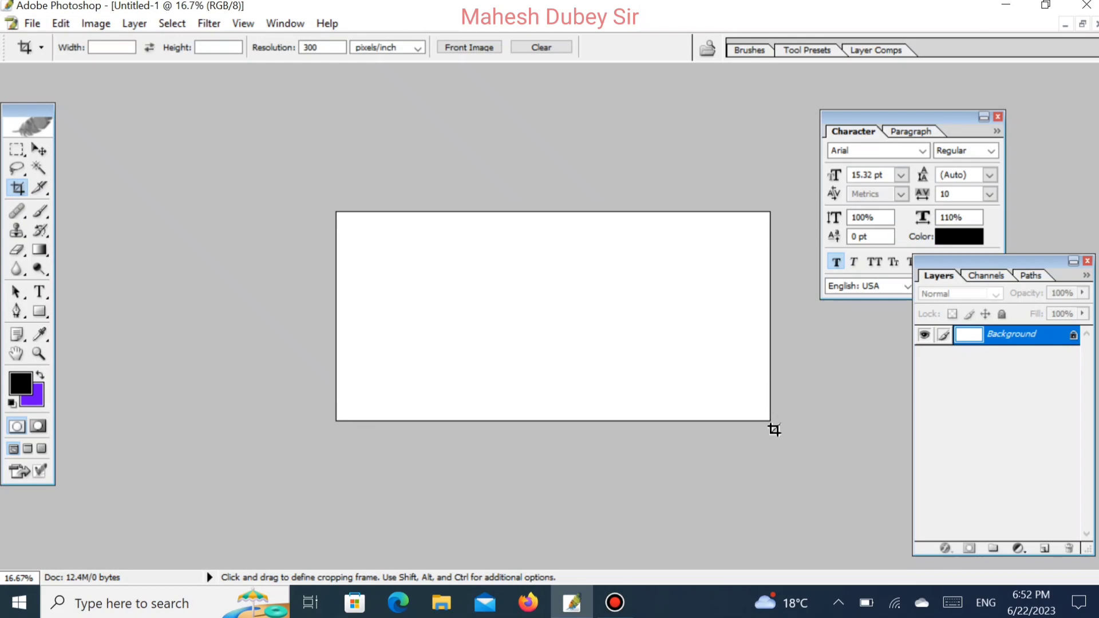
{"action": "key", "text": "ctrl+plus"}
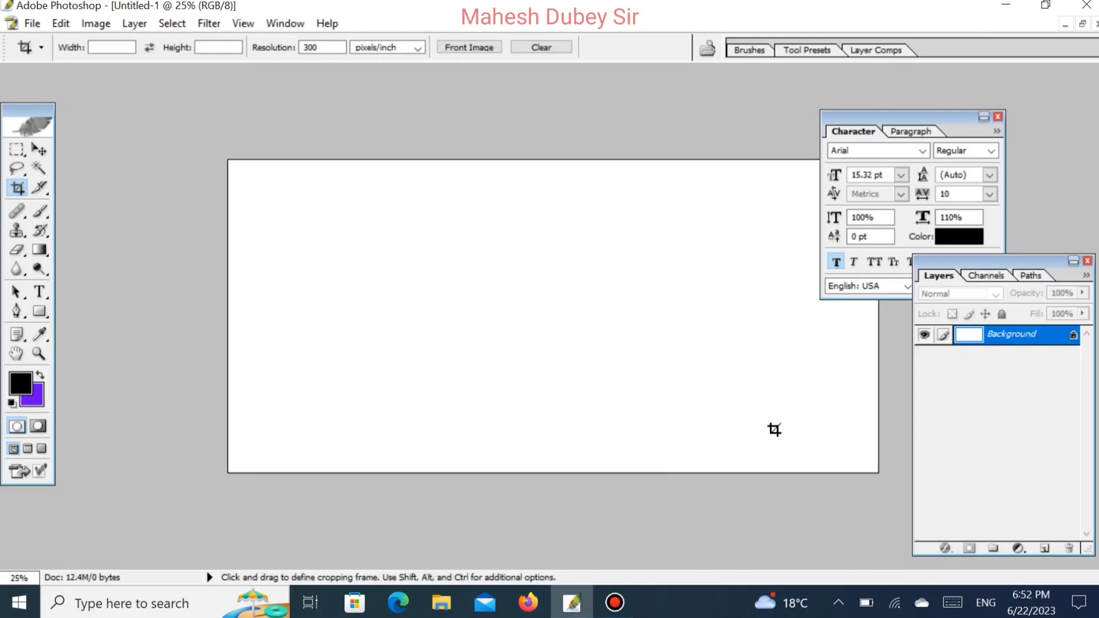
Move the Character palette clear of the canvas and collapse it.
{"action": "left_click", "coordinate": [932, 116]}
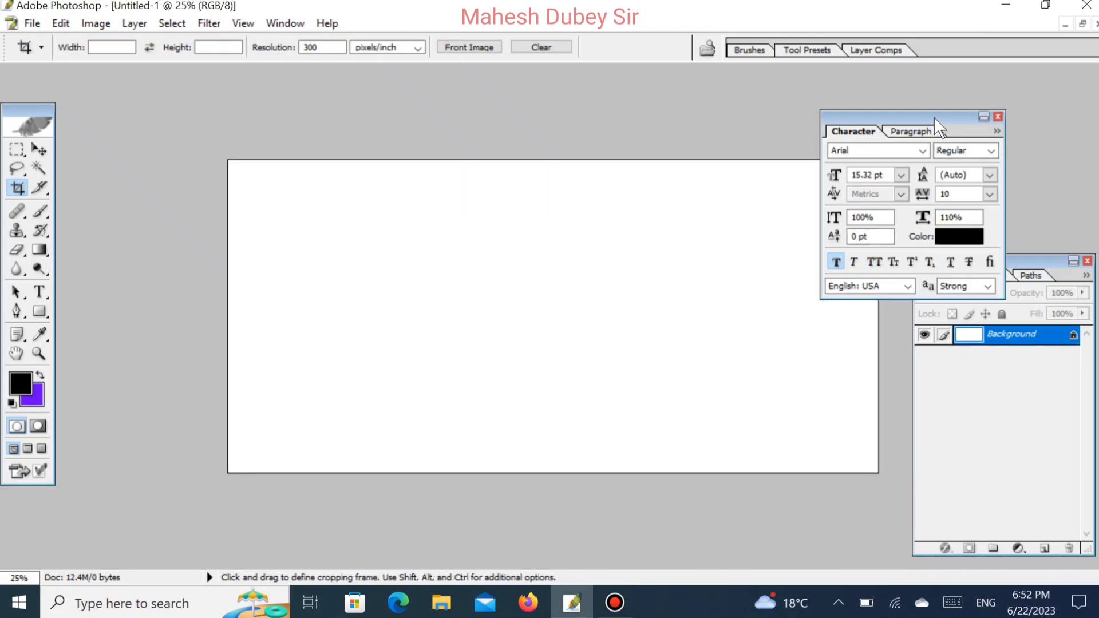
{"action": "left_click_drag", "start_coordinate": [1062, 93], "coordinate": [1098, 92]}
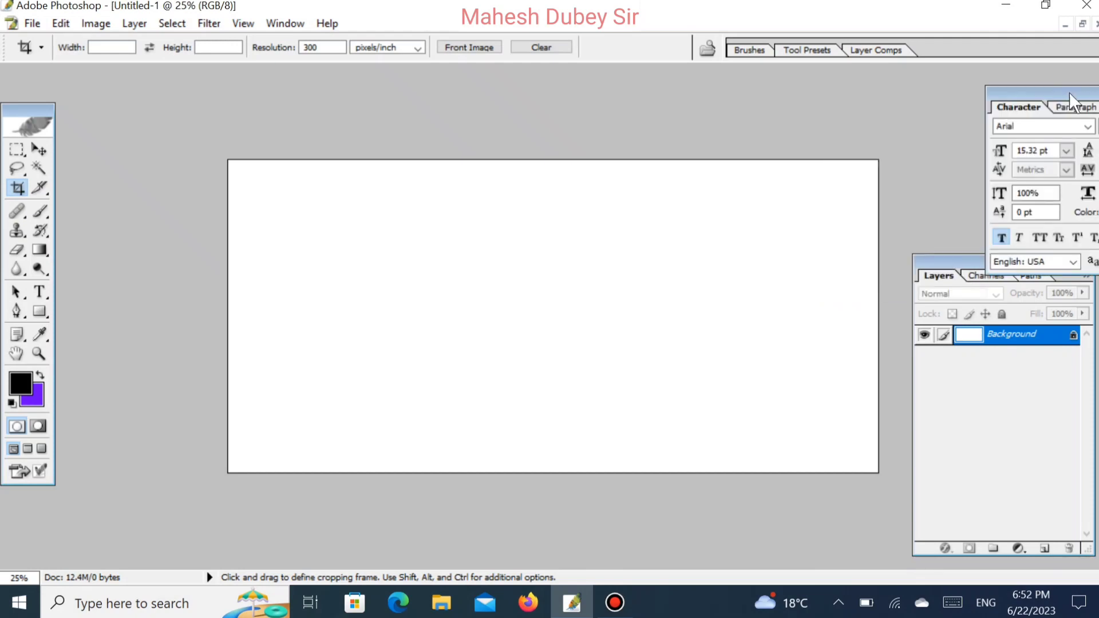
{"action": "left_click_drag", "start_coordinate": [1019, 77], "coordinate": [984, 71]}
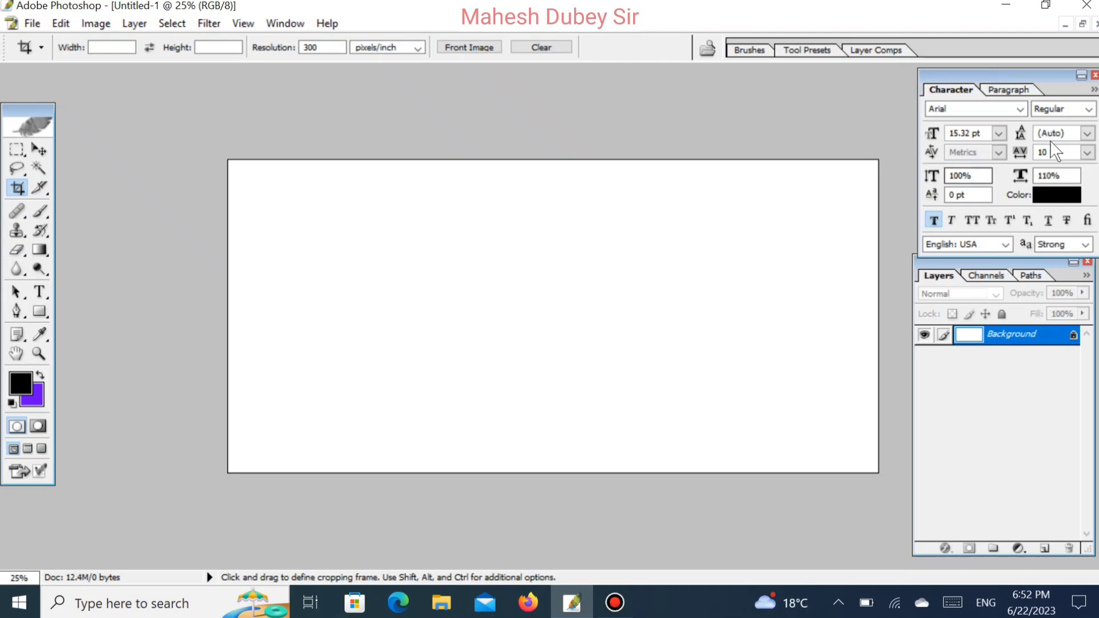
{"action": "double_click", "coordinate": [1042, 78]}
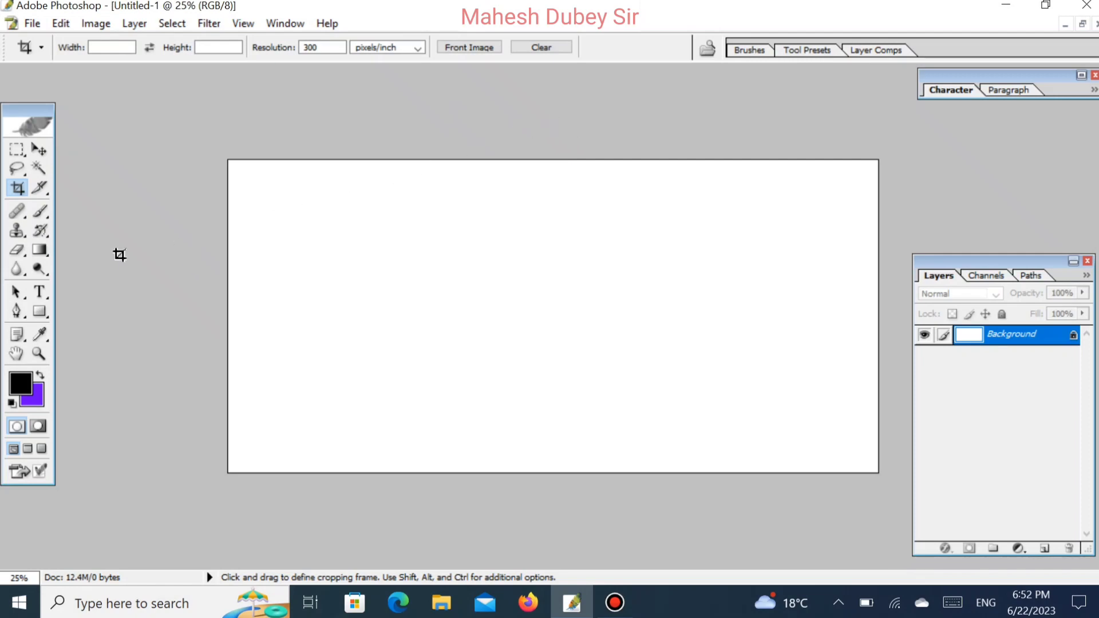
Choose the opaque rainbow preset for the Gradient tool and fill the Background layer with a diagonal linear gradient.
{"action": "left_click", "coordinate": [41, 252]}
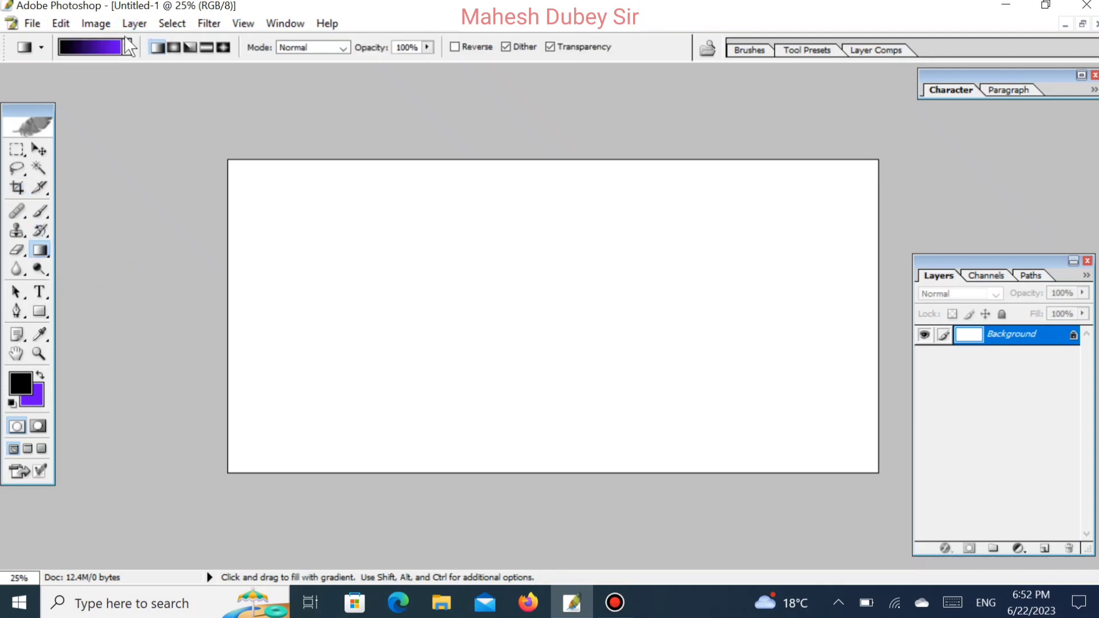
{"action": "left_click", "coordinate": [127, 46]}
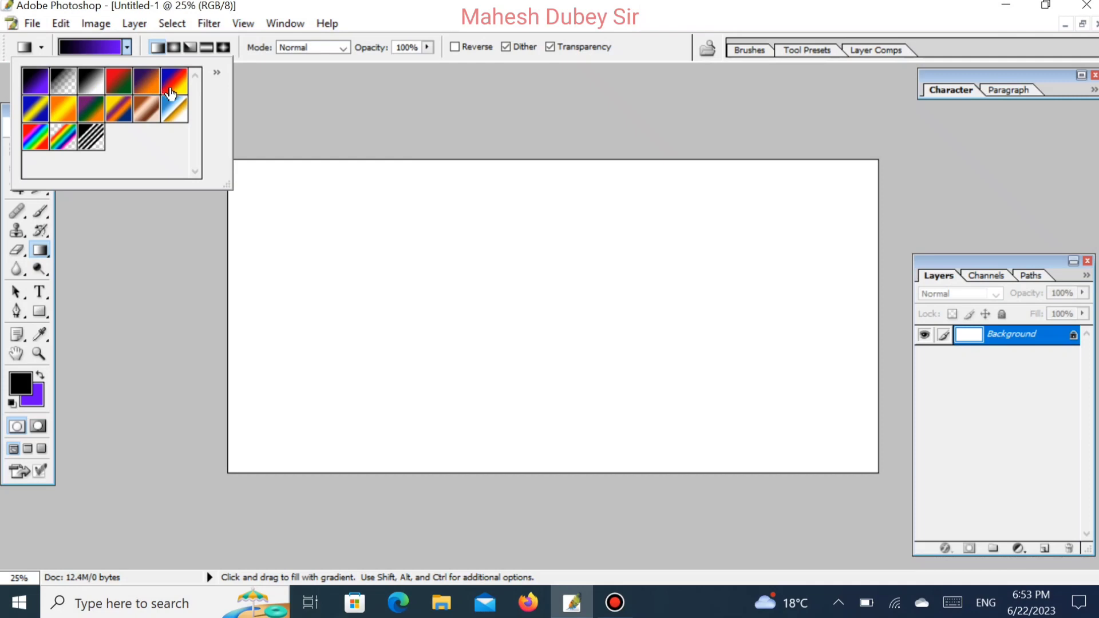
{"action": "left_click", "coordinate": [45, 144]}
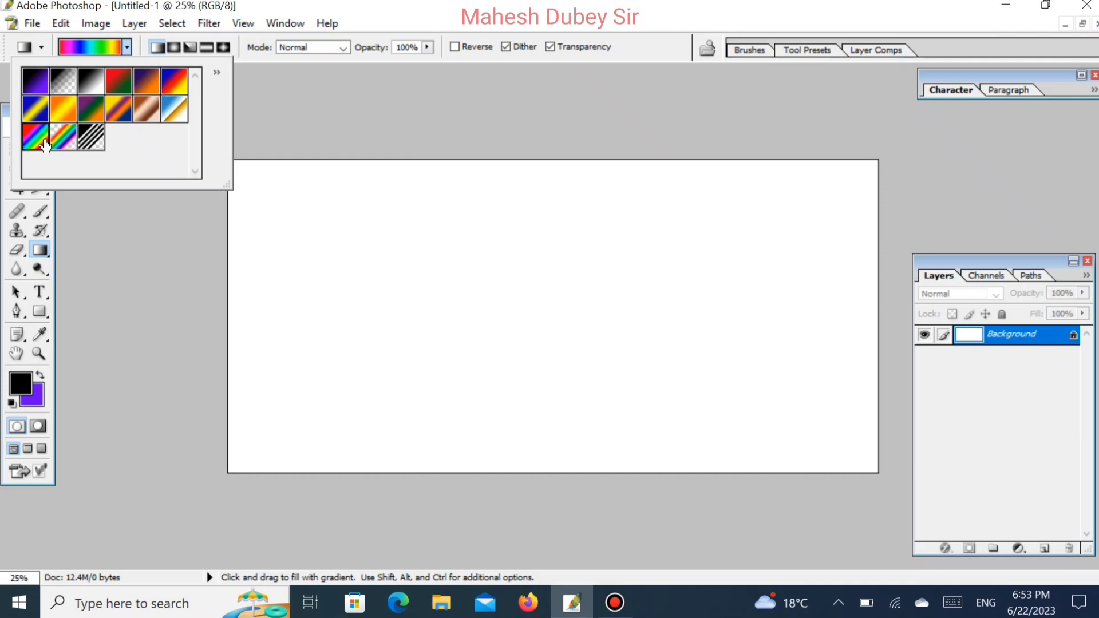
{"action": "double_click", "coordinate": [44, 144]}
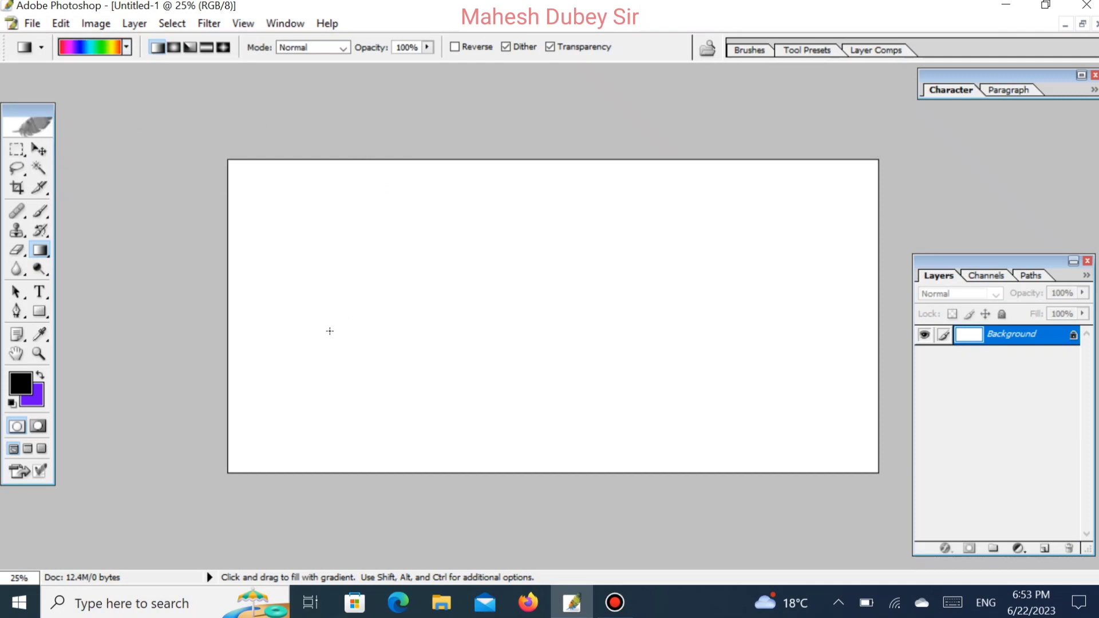
{"action": "left_click_drag", "start_coordinate": [329, 331], "coordinate": [584, 225]}
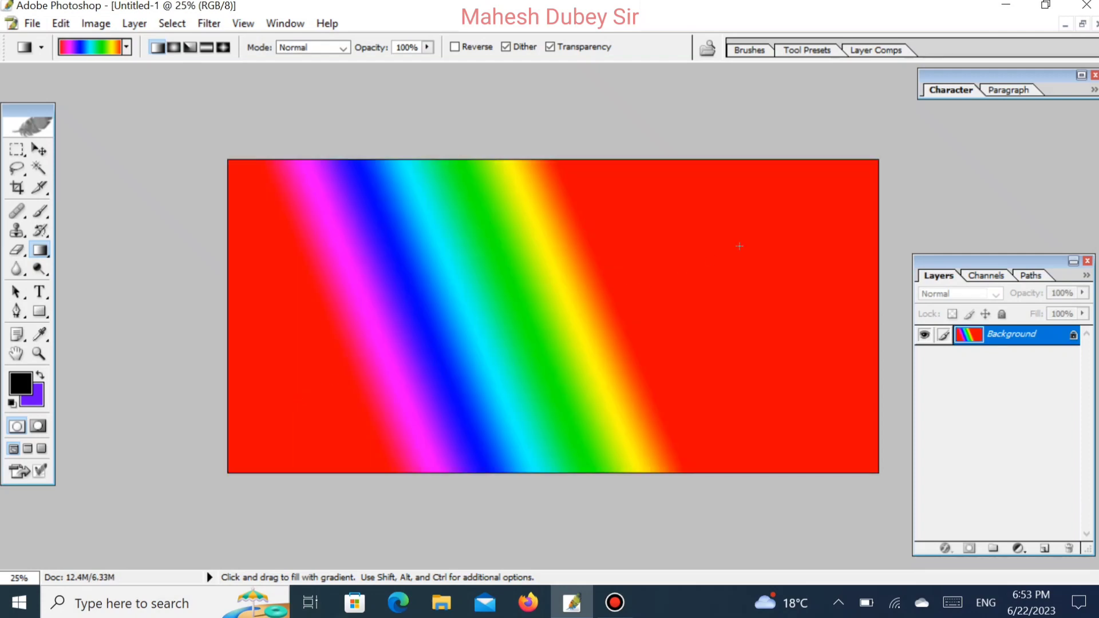
Refill the background repeatedly with the linear rainbow gradient, varying the direction and length from diagonal to nearly horizontal.
{"action": "left_click_drag", "start_coordinate": [739, 246], "coordinate": [443, 444]}
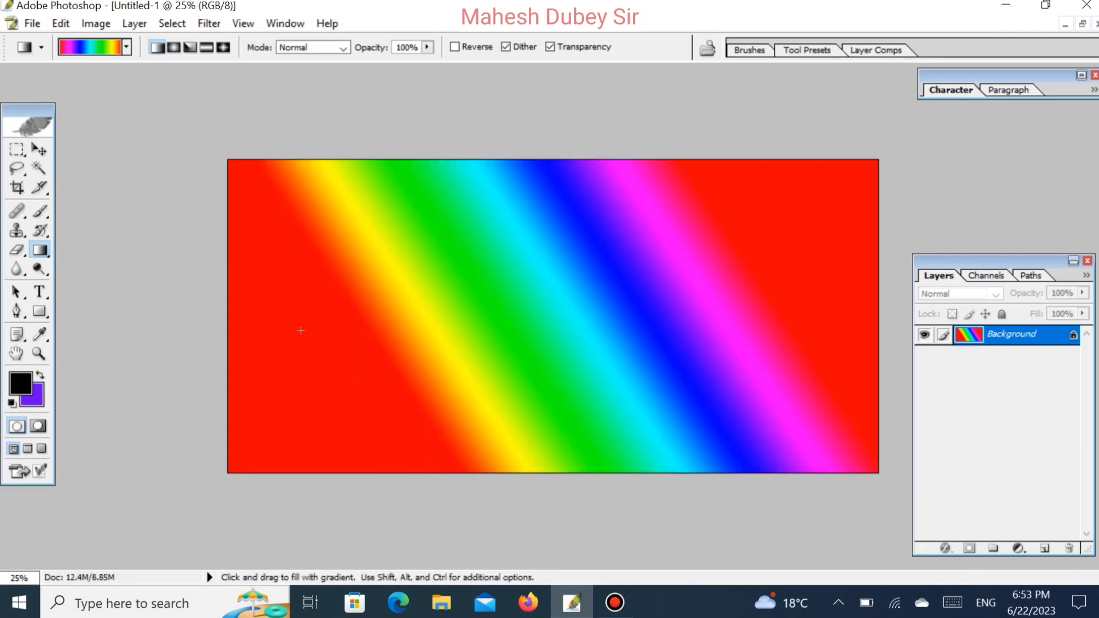
{"action": "left_click_drag", "start_coordinate": [678, 275], "coordinate": [312, 320]}
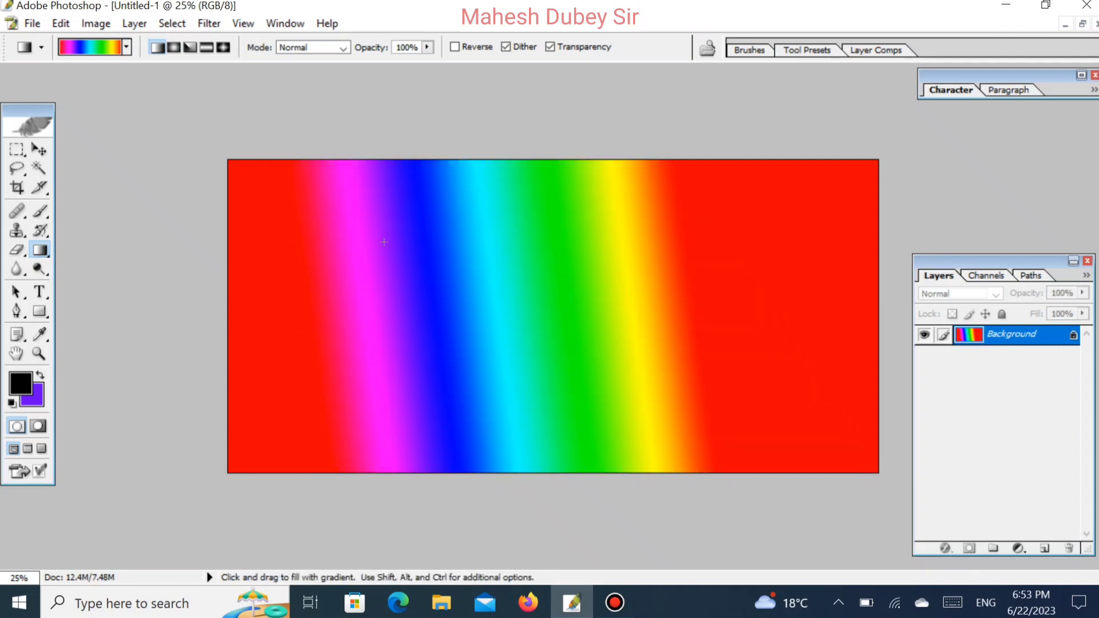
{"action": "left_click_drag", "start_coordinate": [261, 182], "coordinate": [813, 378]}
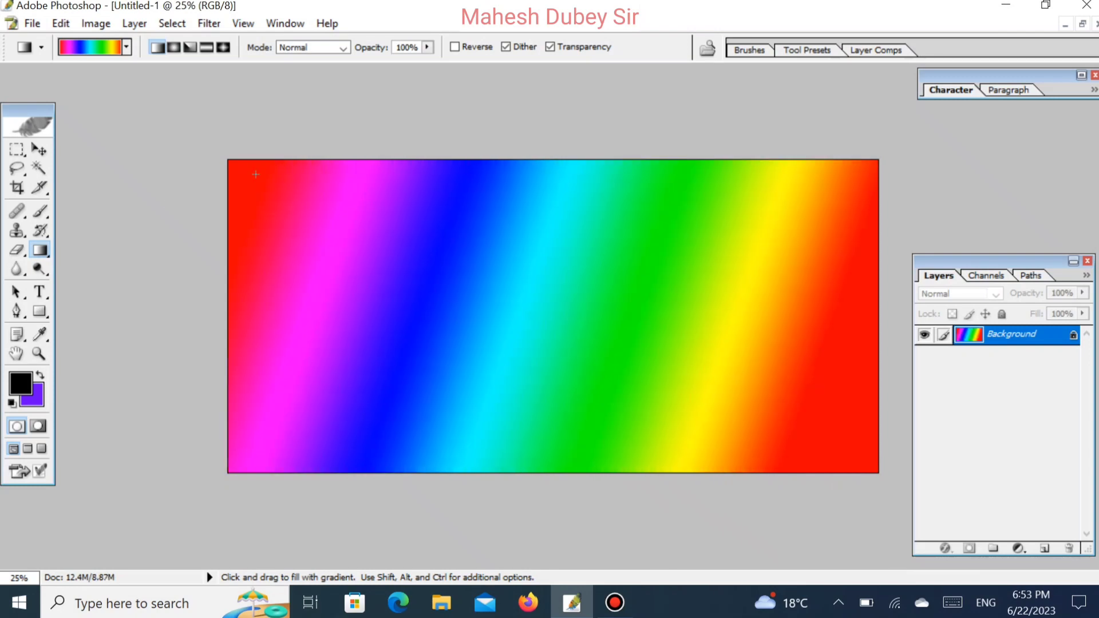
{"action": "left_click_drag", "start_coordinate": [255, 174], "coordinate": [863, 453]}
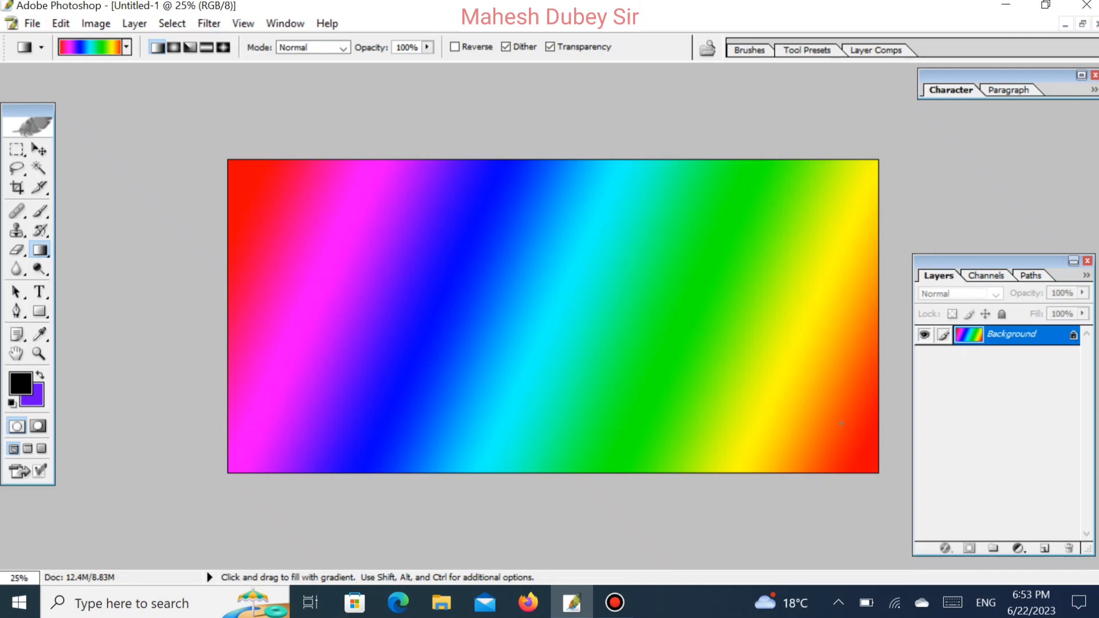
{"action": "left_click_drag", "start_coordinate": [841, 423], "coordinate": [287, 193]}
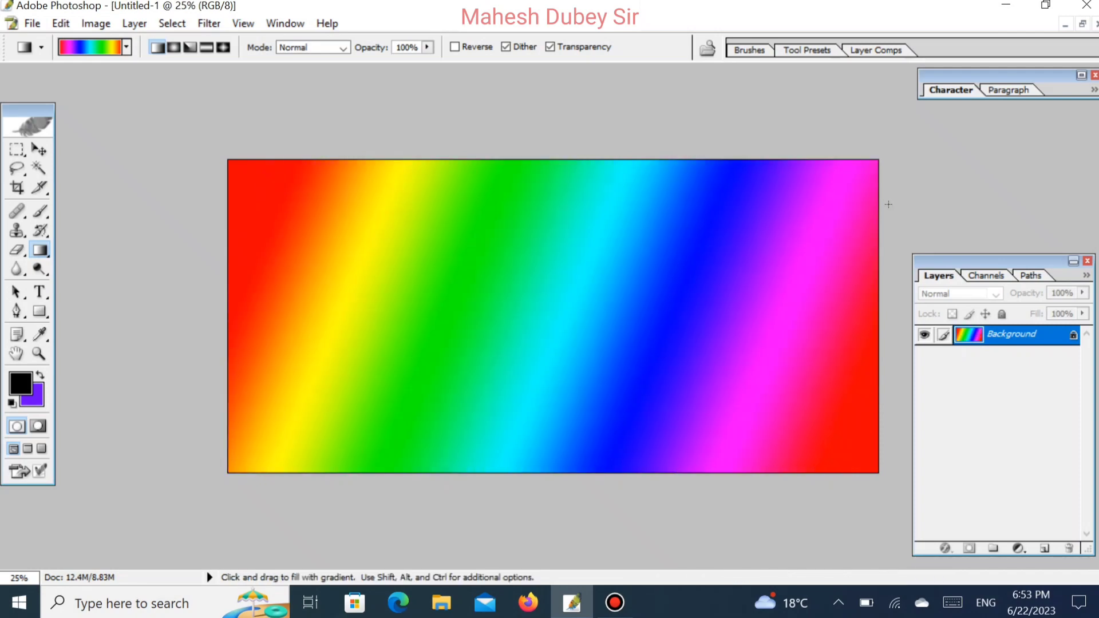
{"action": "left_click_drag", "start_coordinate": [872, 288], "coordinate": [102, 306]}
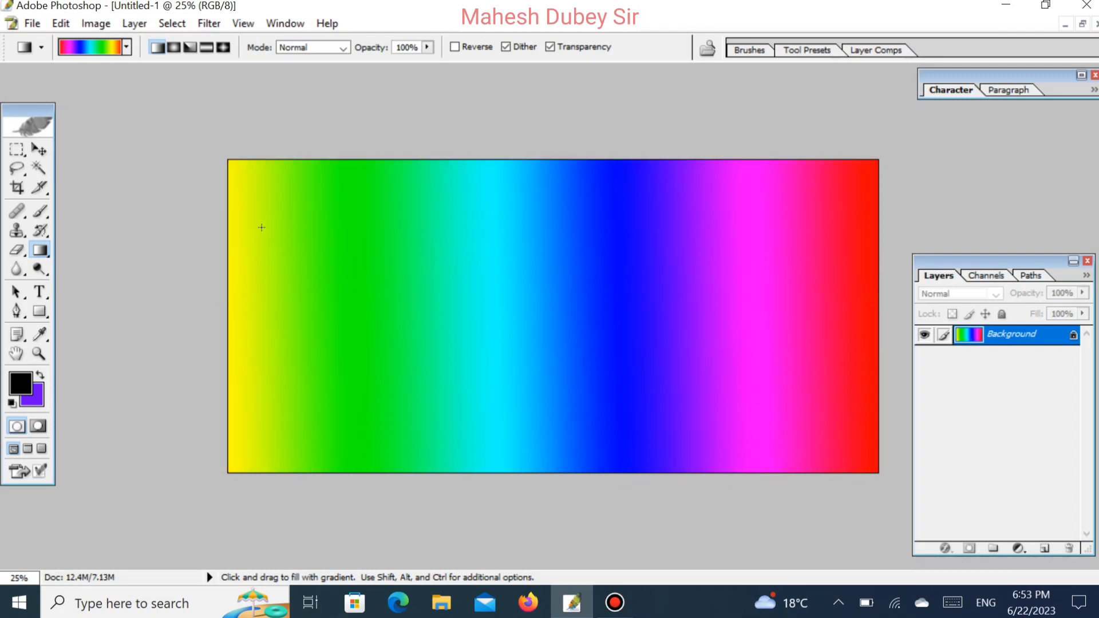
{"action": "left_click_drag", "start_coordinate": [231, 165], "coordinate": [945, 491]}
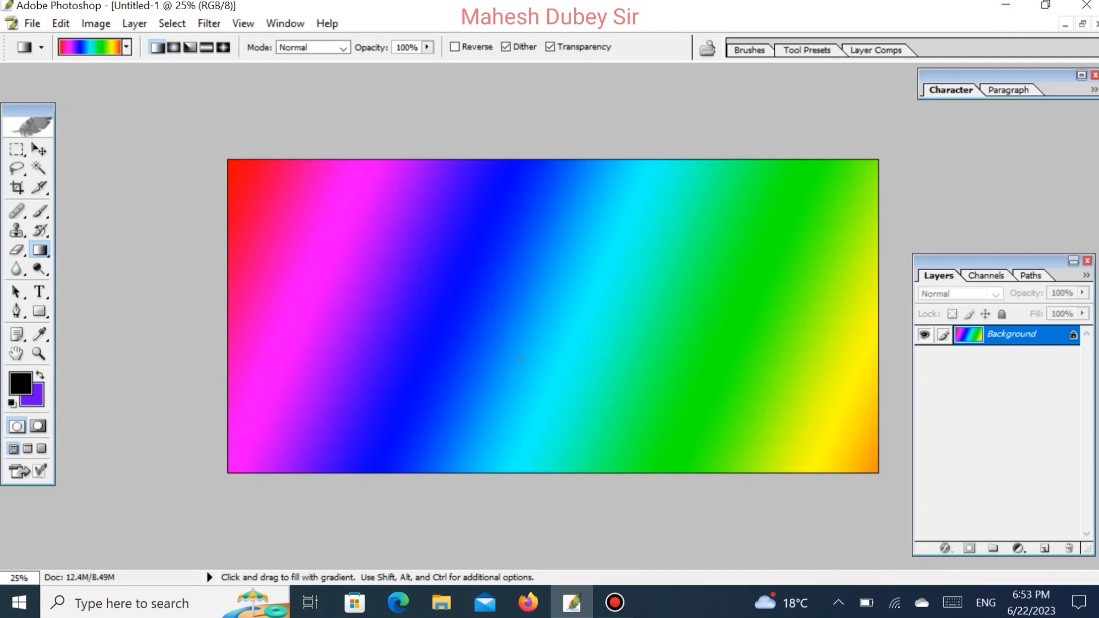
Fill the background with the rainbow as a radial gradient from the upper-left area, and as an angle gradient around a point near the center.
{"action": "left_click", "coordinate": [174, 47]}
{"action": "left_click_drag", "start_coordinate": [287, 200], "coordinate": [589, 398]}
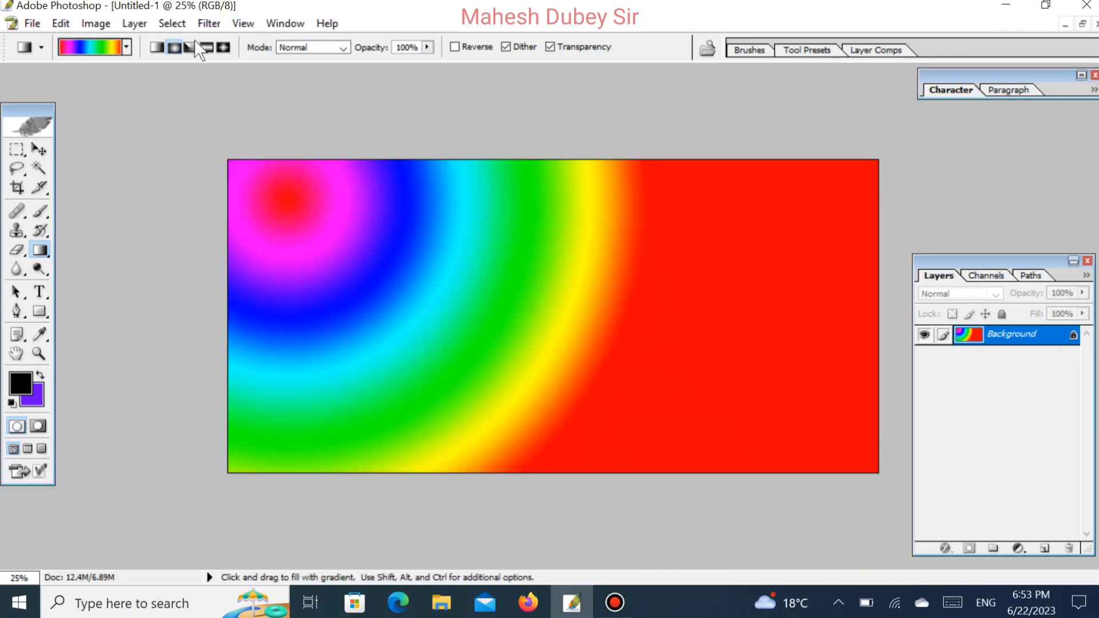
{"action": "left_click_drag", "start_coordinate": [473, 235], "coordinate": [569, 330]}
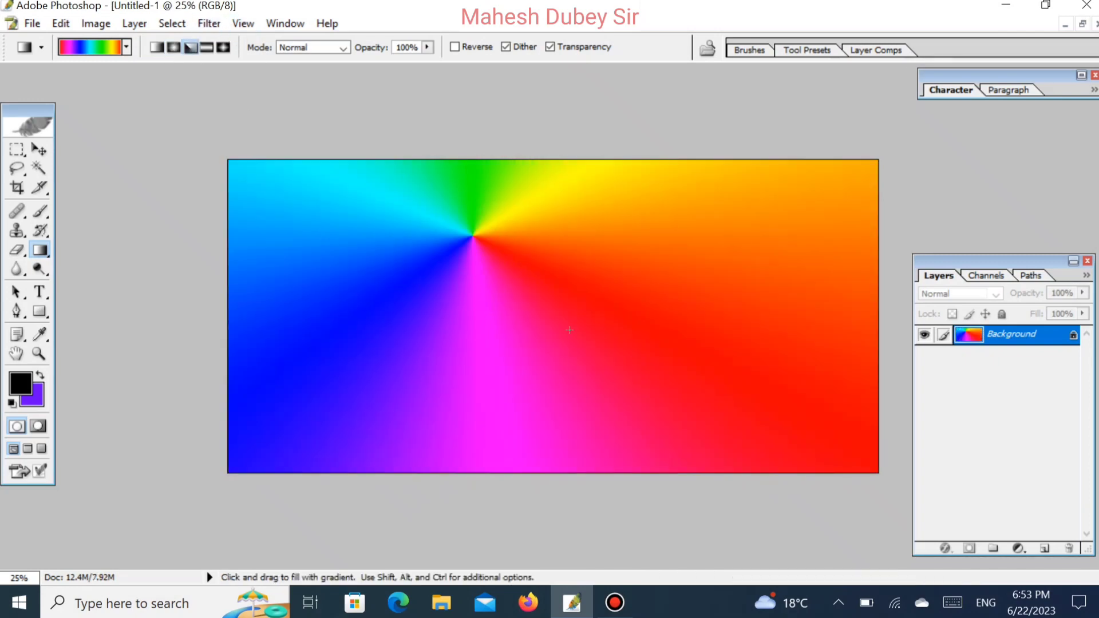
Fill the background with the rainbow as a reflected gradient, trying several diagonal directions and lengths across the canvas.
{"action": "left_click_drag", "start_coordinate": [396, 169], "coordinate": [653, 426]}
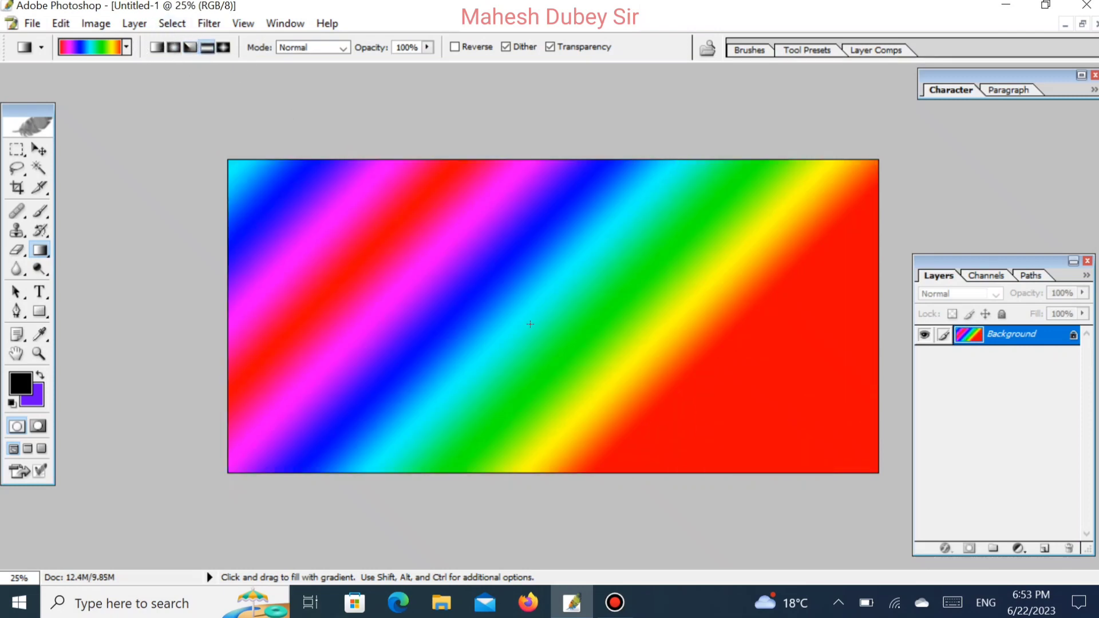
{"action": "left_click_drag", "start_coordinate": [441, 275], "coordinate": [679, 368]}
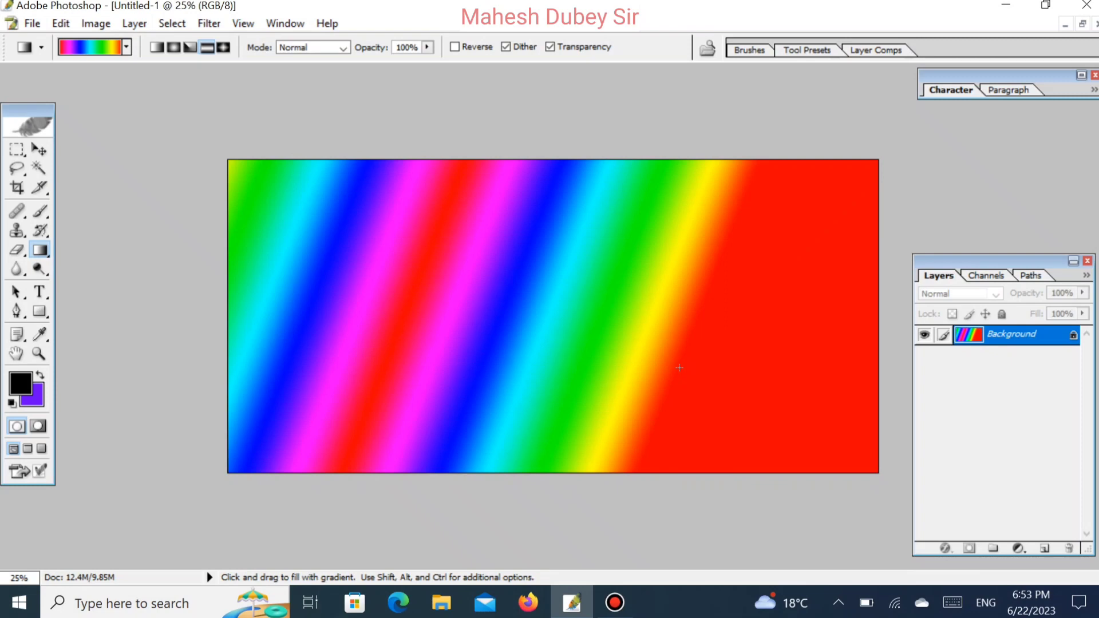
{"action": "left_click_drag", "start_coordinate": [331, 244], "coordinate": [773, 427]}
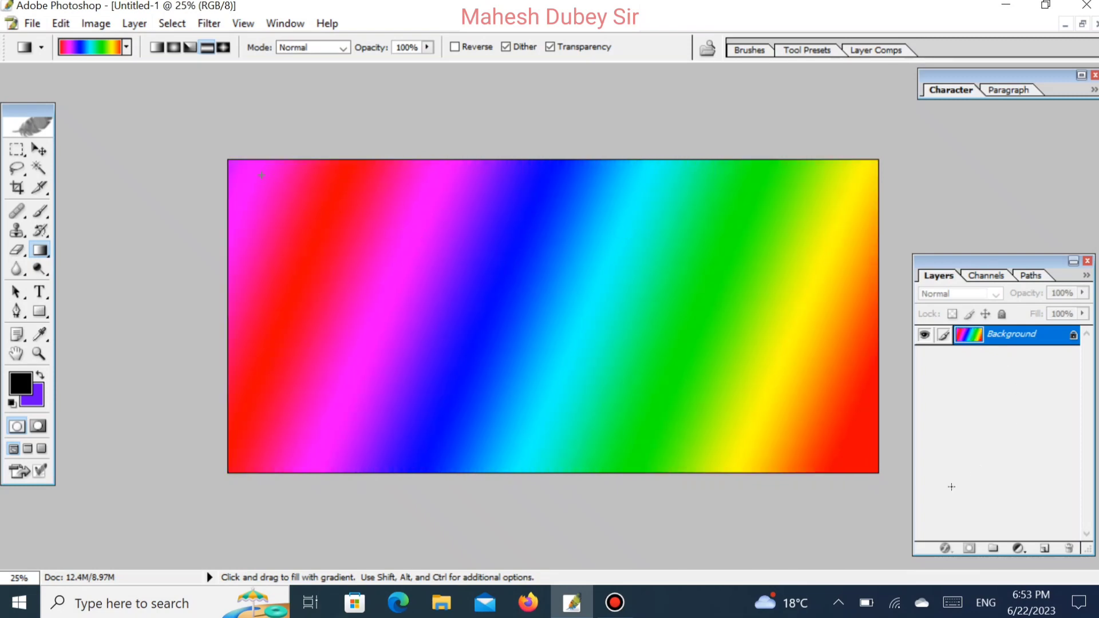
{"action": "key", "text": "ctrl+z"}
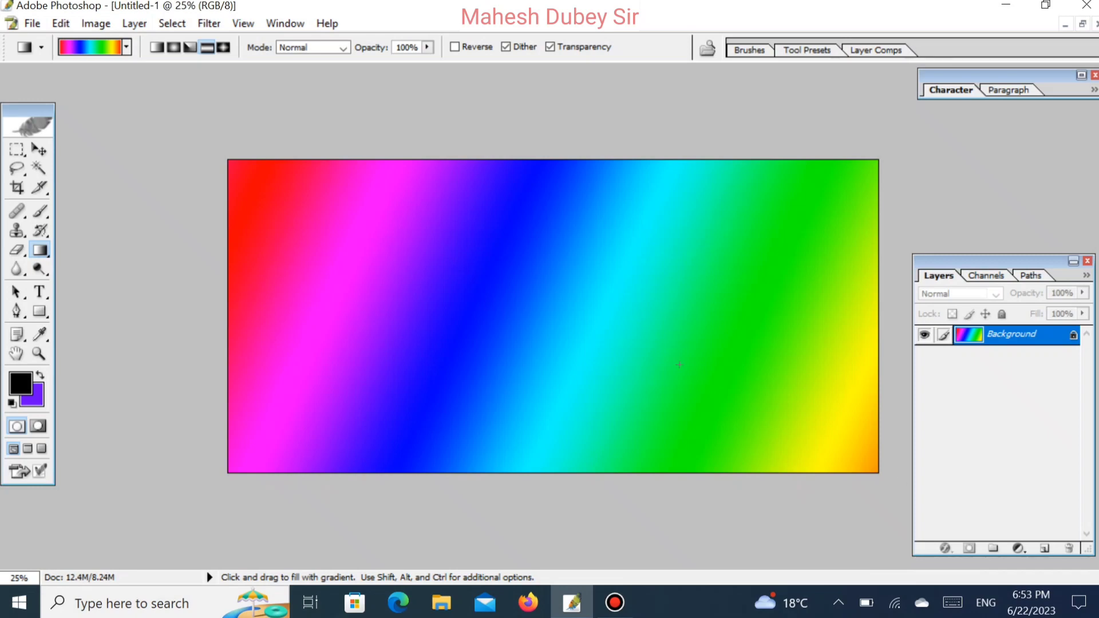
{"action": "left_click_drag", "start_coordinate": [785, 385], "coordinate": [809, 408]}
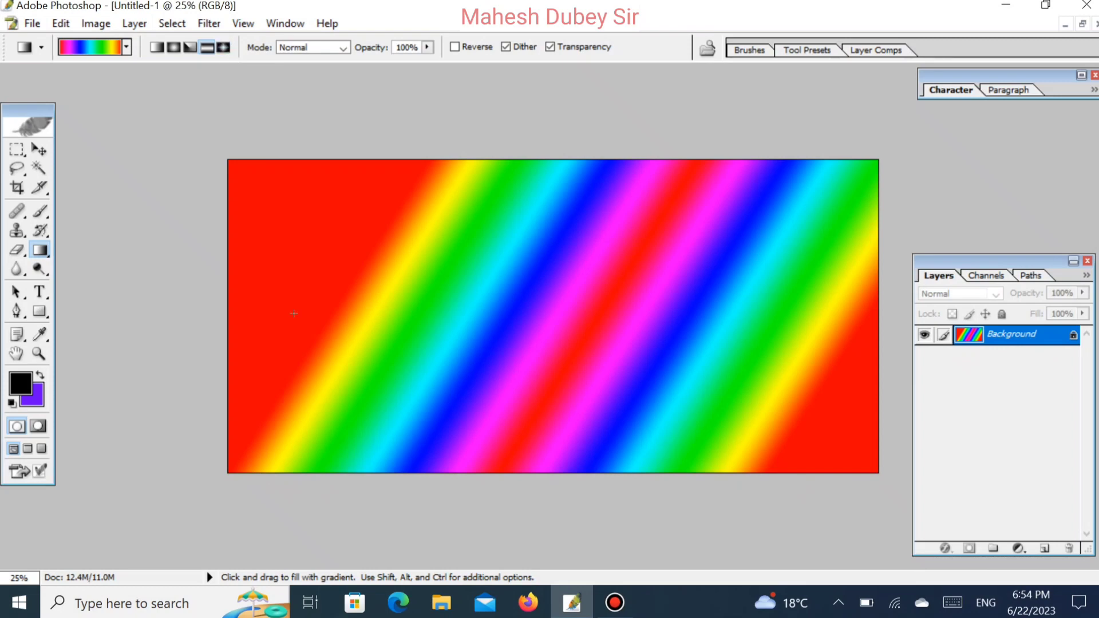
Lower the gradient opacity to 73% and fill the background with a long diagonal reflected rainbow gradient from upper left to lower right.
{"action": "left_click", "coordinate": [427, 47]}
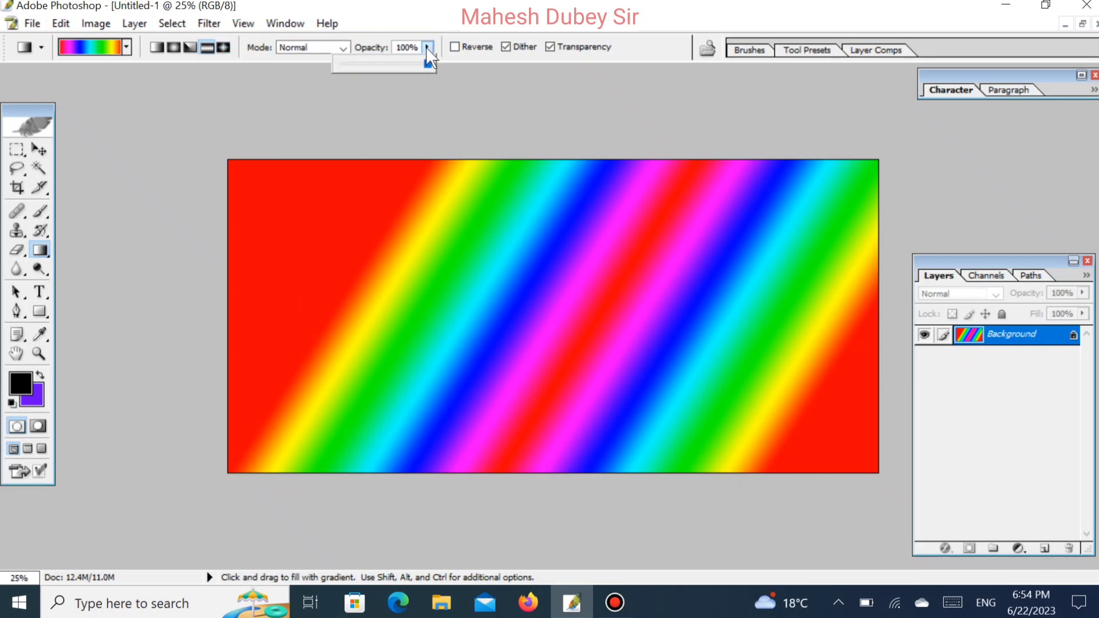
{"action": "left_click_drag", "start_coordinate": [418, 57], "coordinate": [410, 65]}
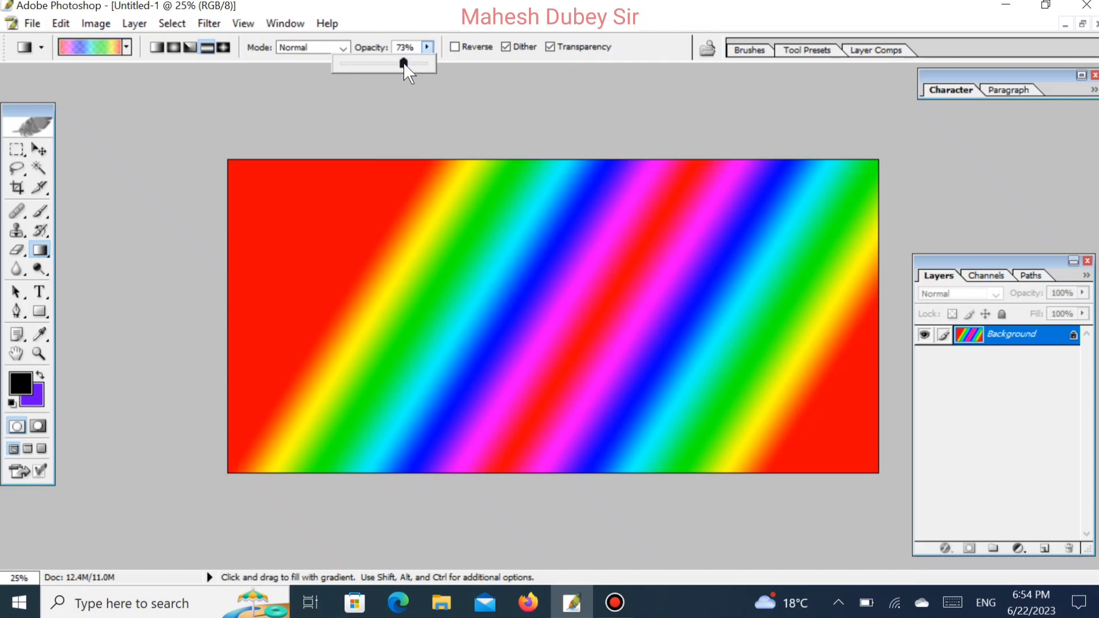
{"action": "left_click_drag", "start_coordinate": [266, 181], "coordinate": [847, 451]}
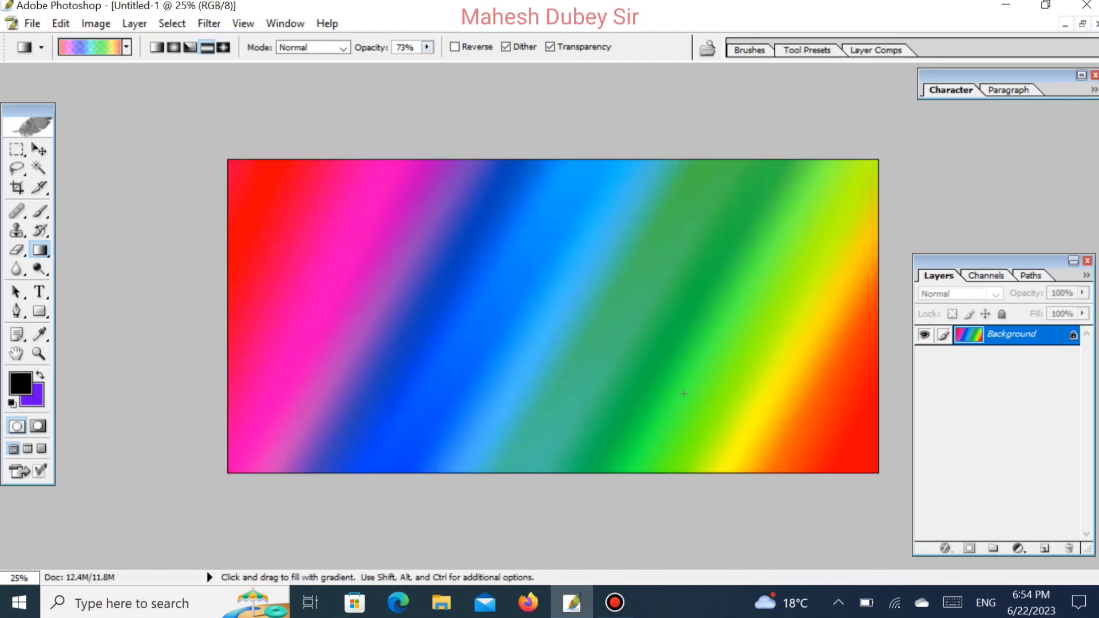
Set the gradient opacity to 100% and refill the background with a reflected rainbow gradient running diagonally across the whole canvas.
{"action": "left_click", "coordinate": [426, 47]}
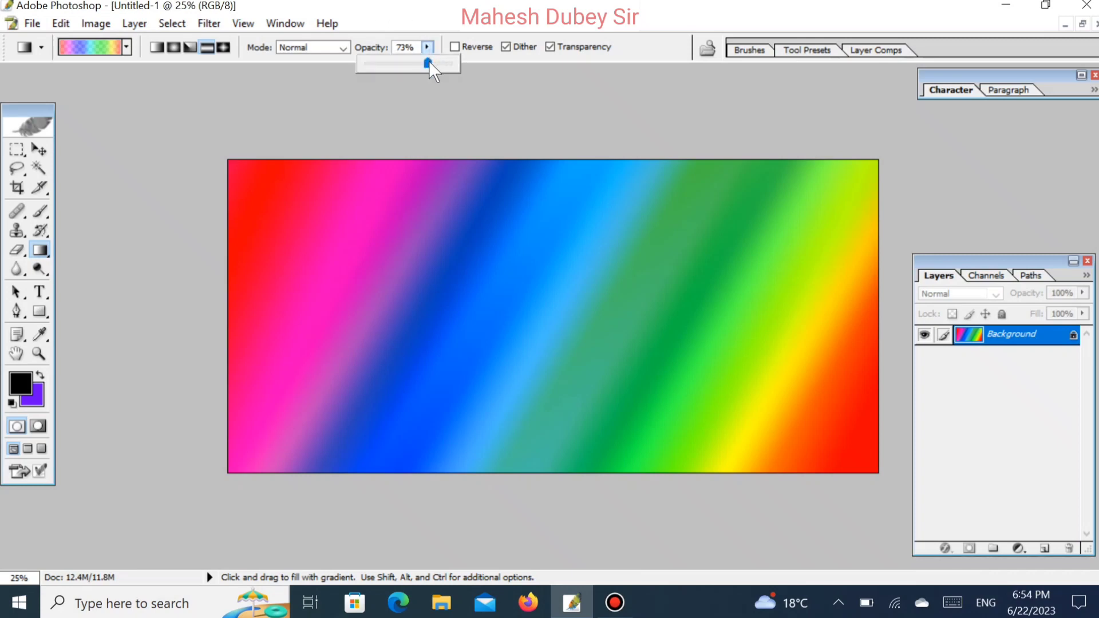
{"action": "left_click_drag", "start_coordinate": [493, 80], "coordinate": [493, 80]}
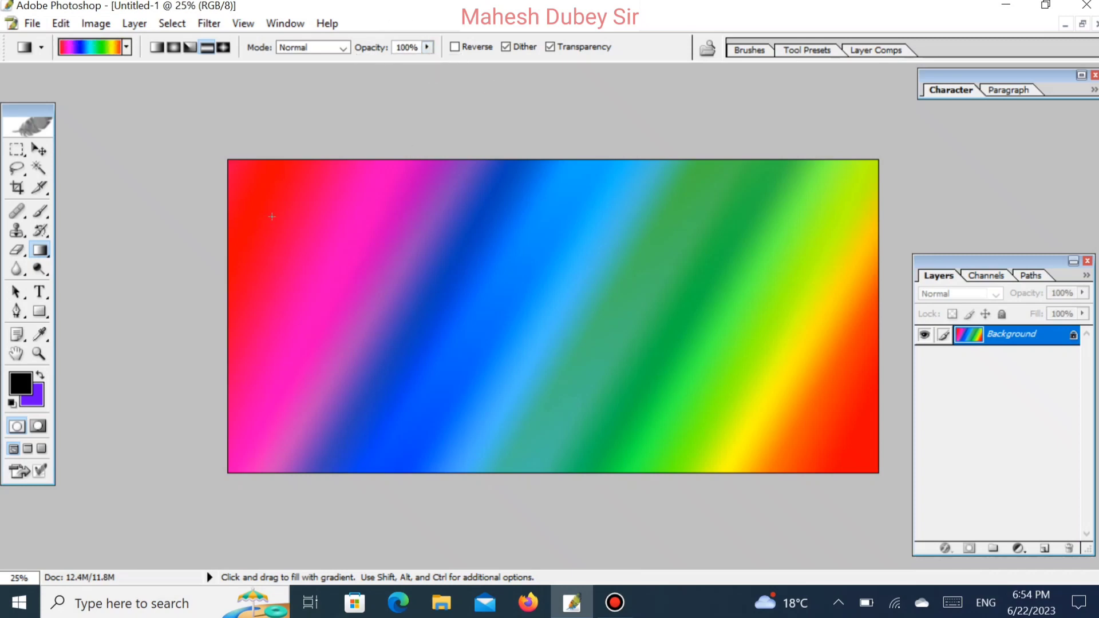
{"action": "left_click_drag", "start_coordinate": [271, 223], "coordinate": [890, 497]}
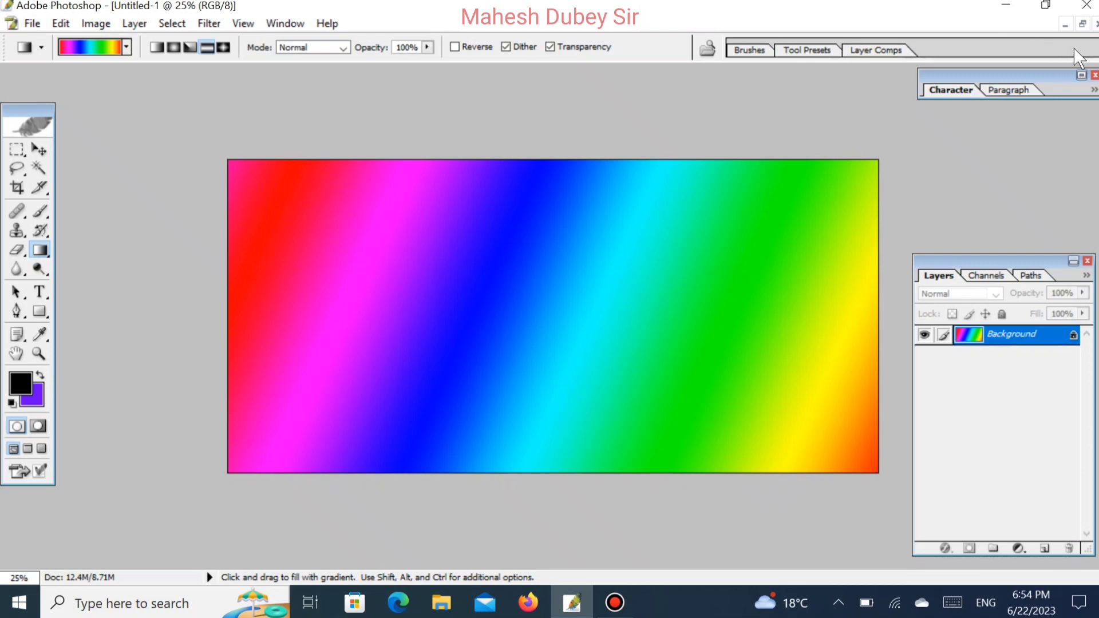
Float the canvas in its own window and open the Anushka-Shetty and Keerthy-Suresh cut-out images from the N B folder.
{"action": "left_click", "coordinate": [1082, 24]}
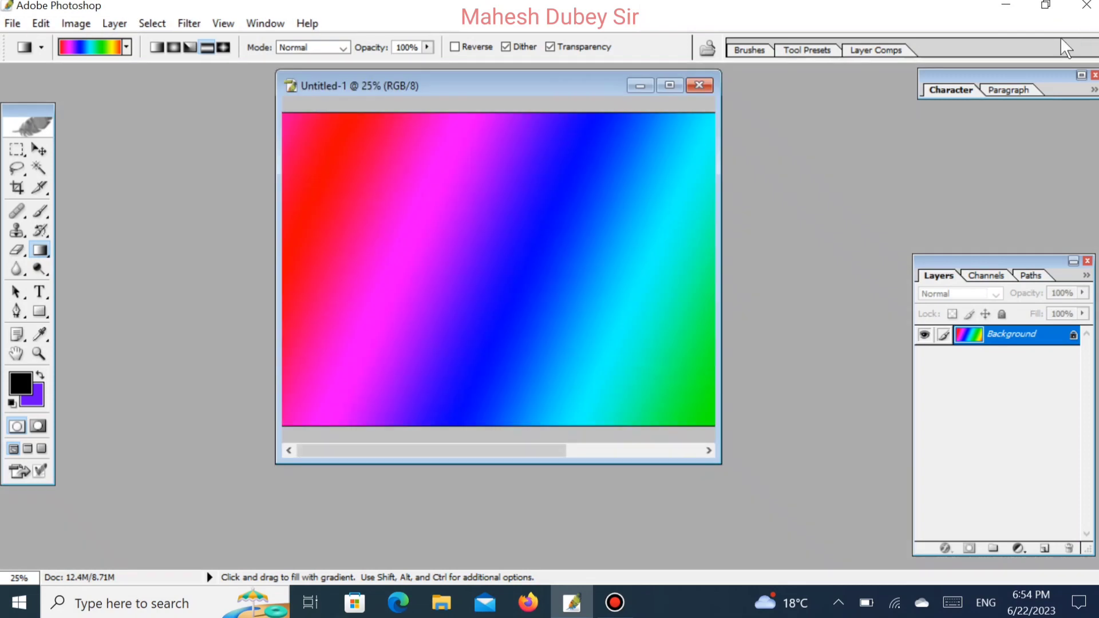
{"action": "double_click", "coordinate": [837, 238]}
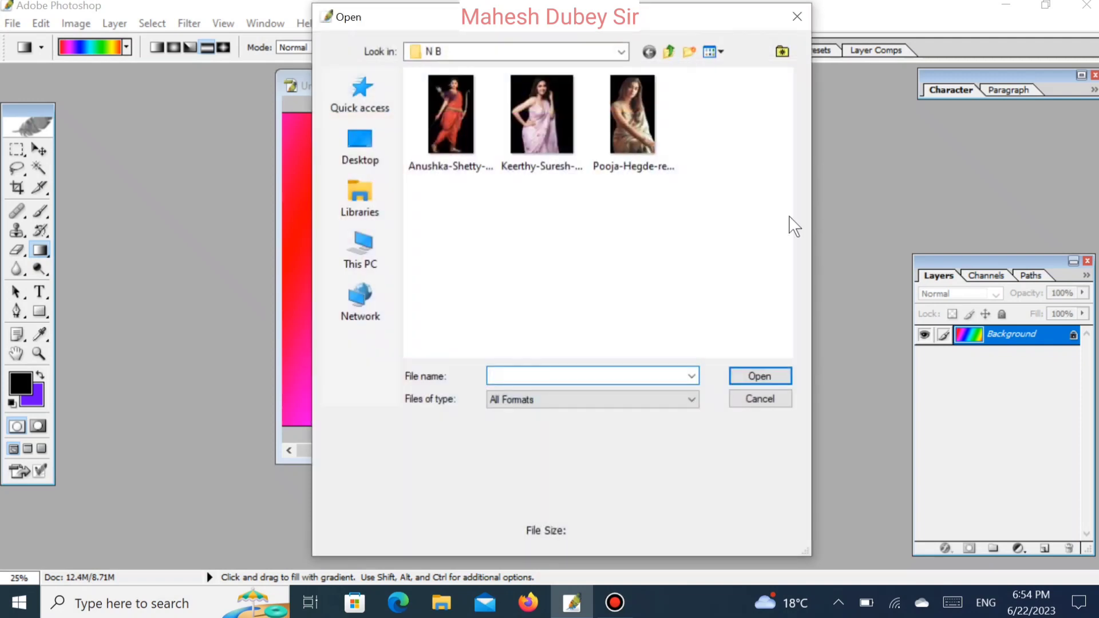
{"action": "double_click", "coordinate": [475, 135]}
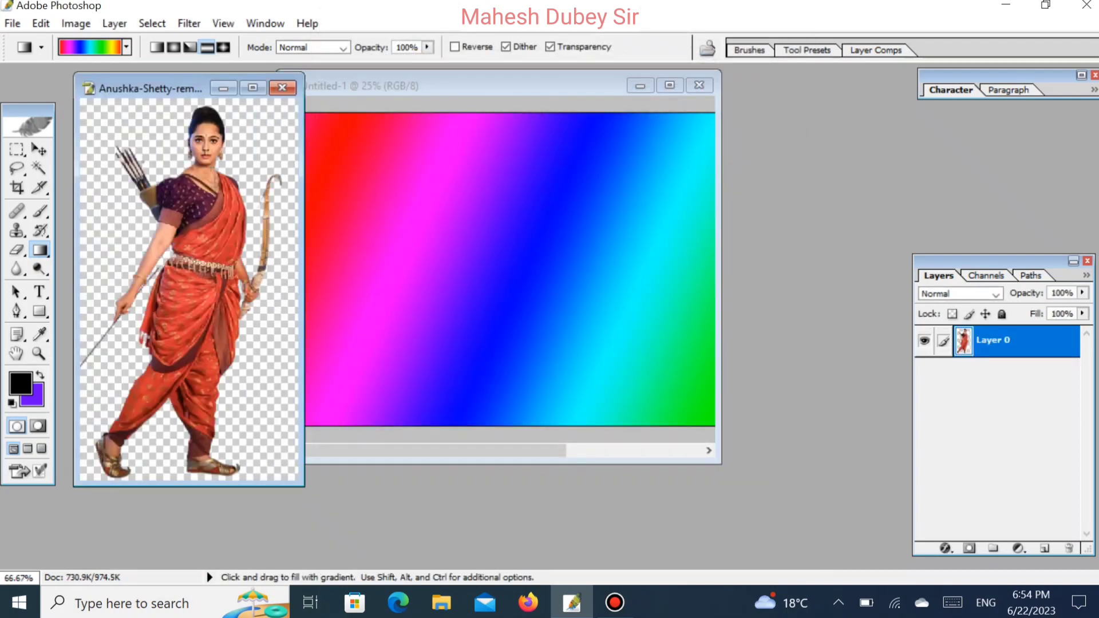
{"action": "double_click", "coordinate": [868, 134]}
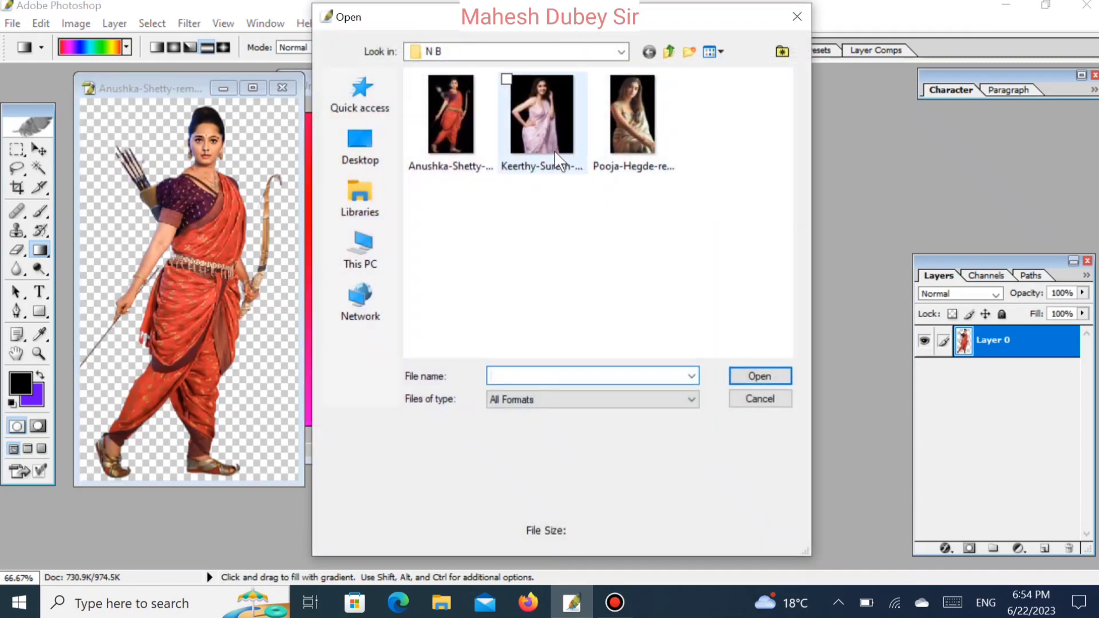
{"action": "double_click", "coordinate": [547, 139]}
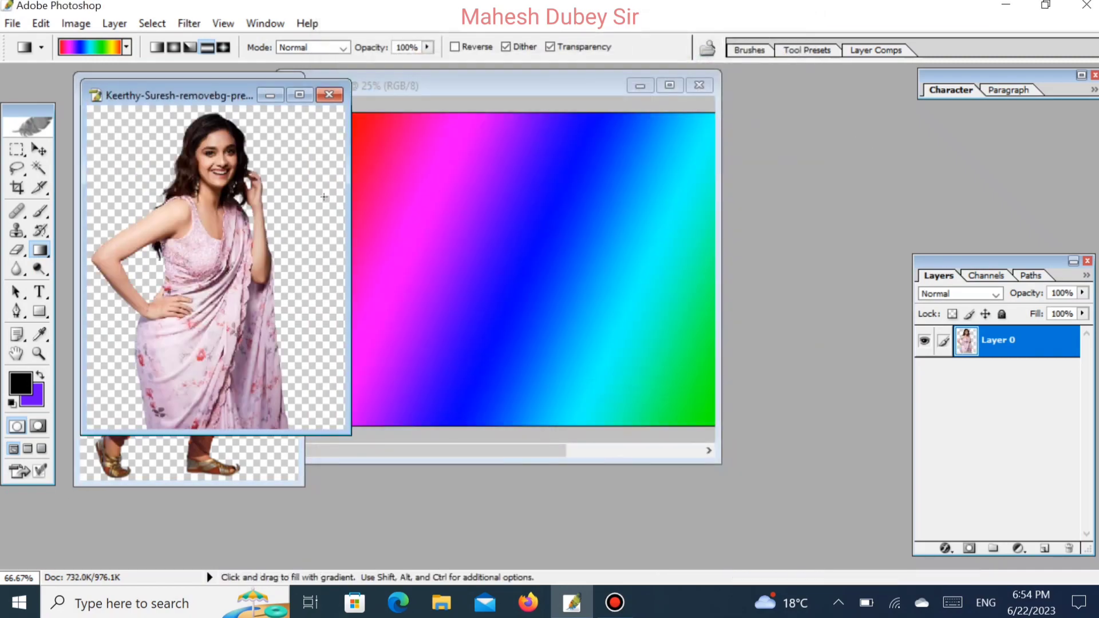
{"action": "double_click", "coordinate": [866, 196]}
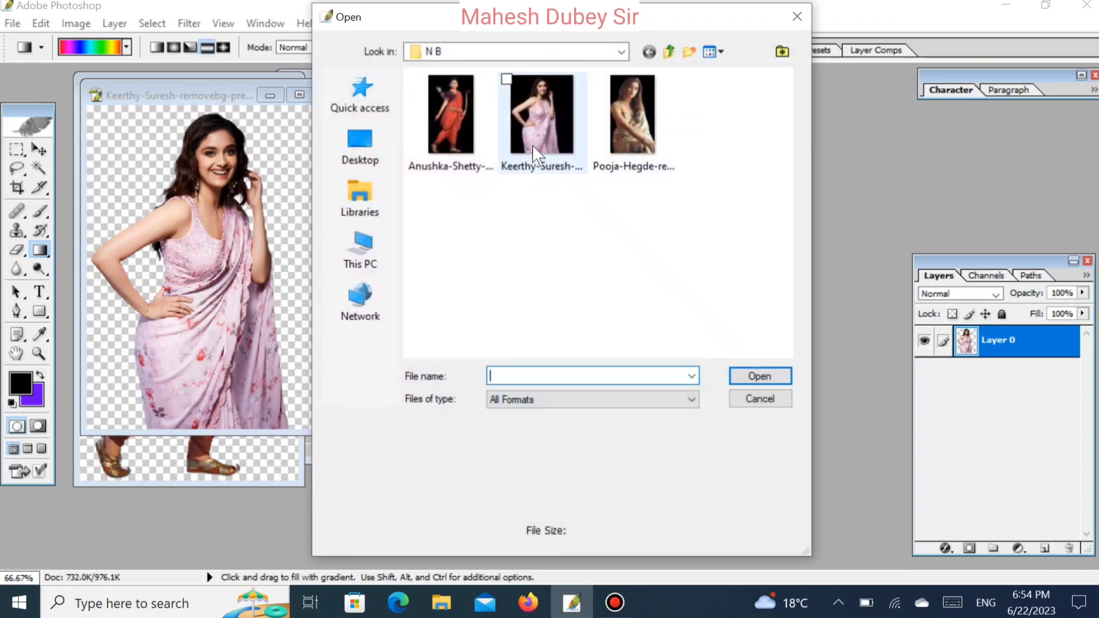
{"action": "left_click", "coordinate": [607, 143]}
{"action": "double_click", "coordinate": [606, 139]}
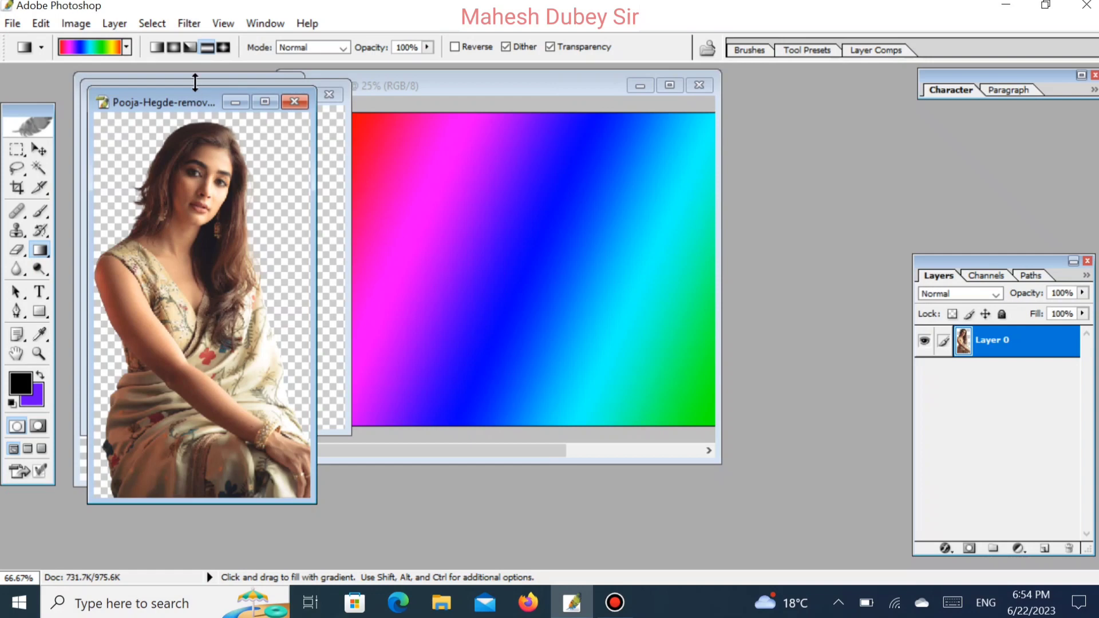
{"action": "left_click", "coordinate": [297, 107]}
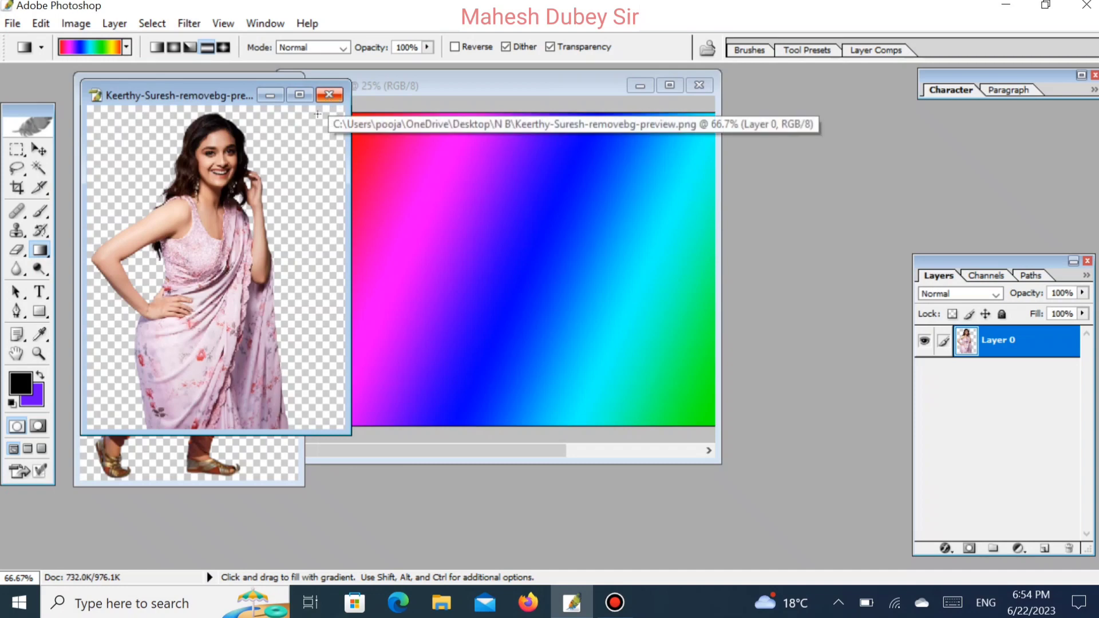
Copy both cut-out figures onto the rainbow canvas with the Move tool, the archer on the left and the woman in pink toward the right.
{"action": "left_click_drag", "start_coordinate": [205, 87], "coordinate": [356, 247]}
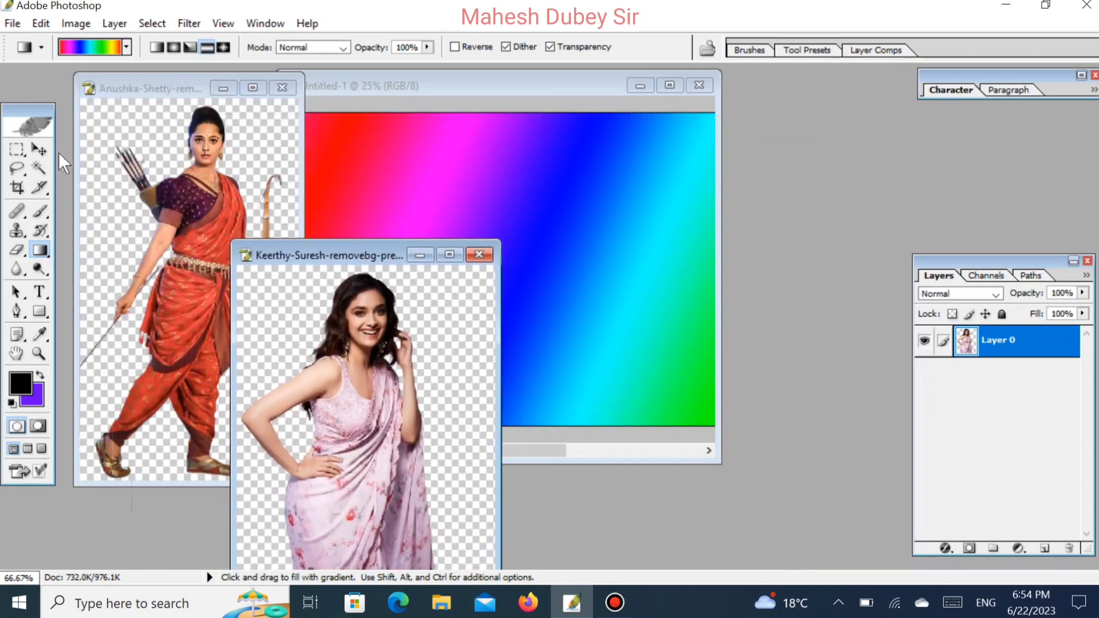
{"action": "left_click", "coordinate": [38, 148]}
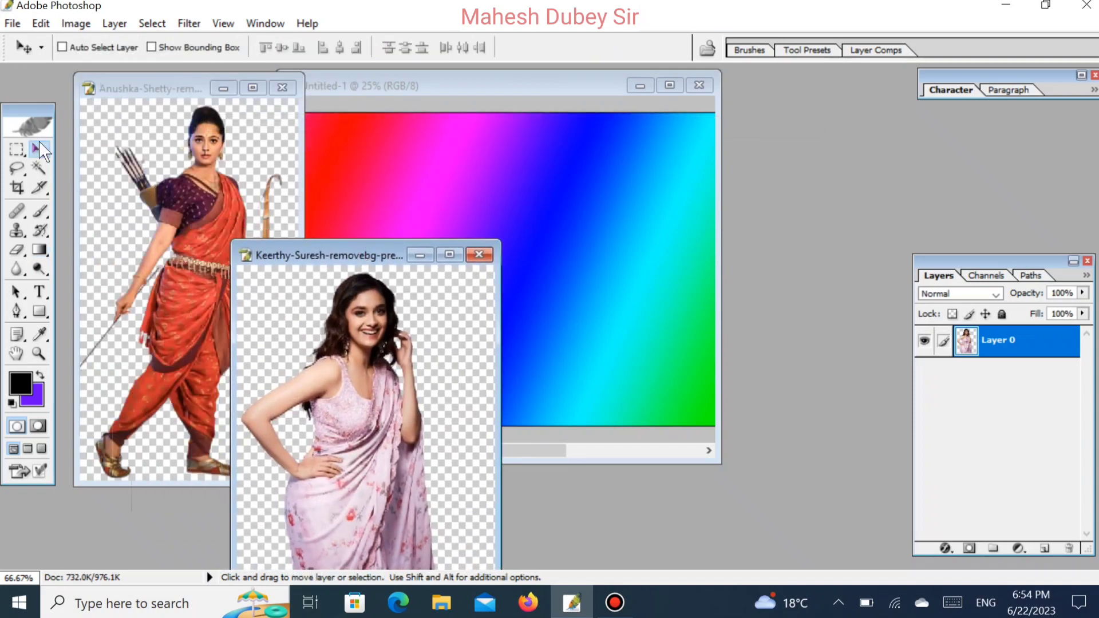
{"action": "left_click", "coordinate": [176, 188]}
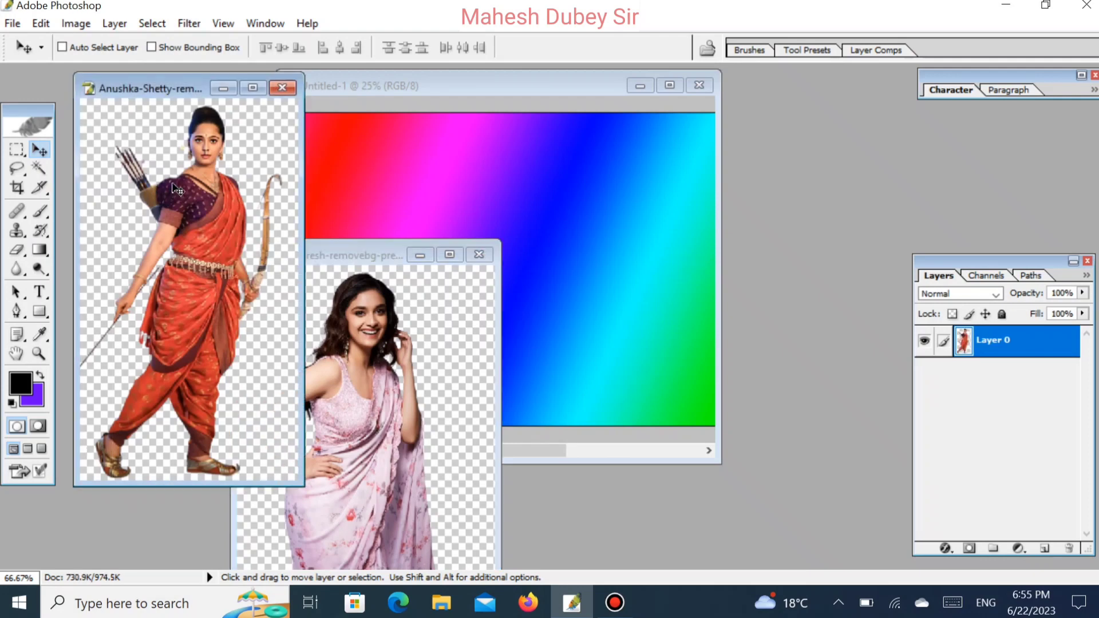
{"action": "left_click_drag", "start_coordinate": [177, 189], "coordinate": [364, 239]}
{"action": "left_click", "coordinate": [386, 503]}
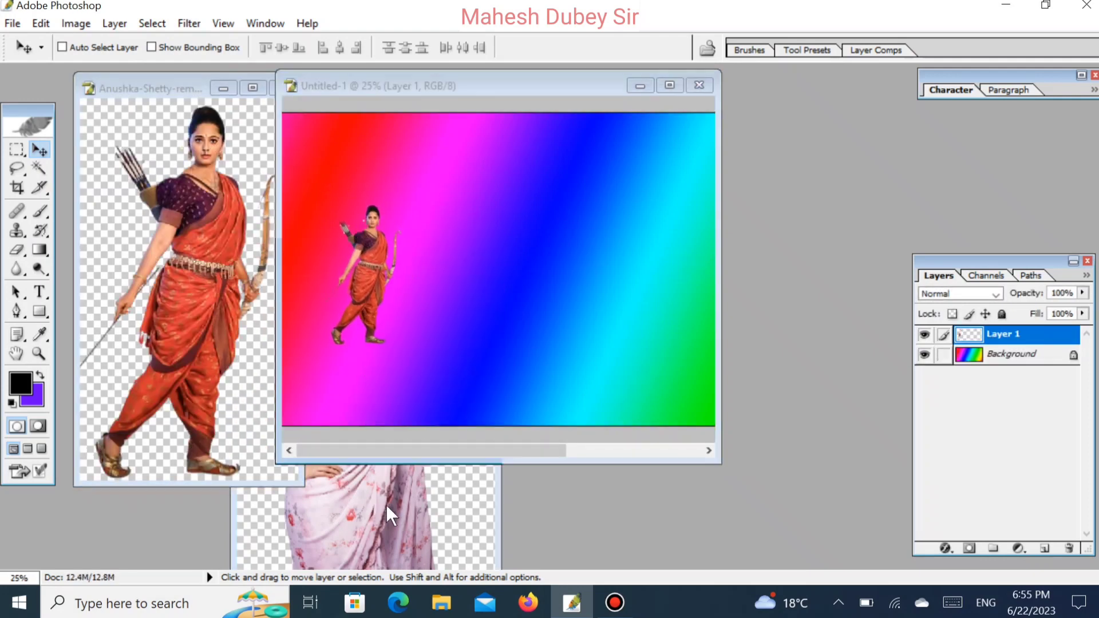
{"action": "left_click_drag", "start_coordinate": [355, 445], "coordinate": [623, 274]}
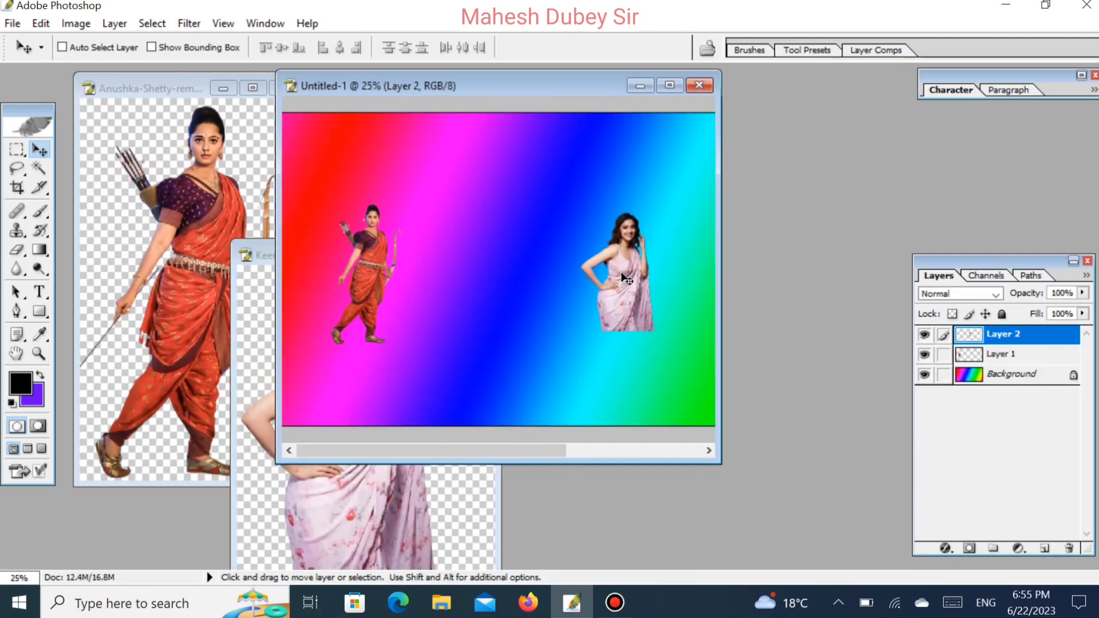
Close both source cut-out images without touching the composition and maximize the Untitled-1 document.
{"action": "left_click", "coordinate": [180, 86]}
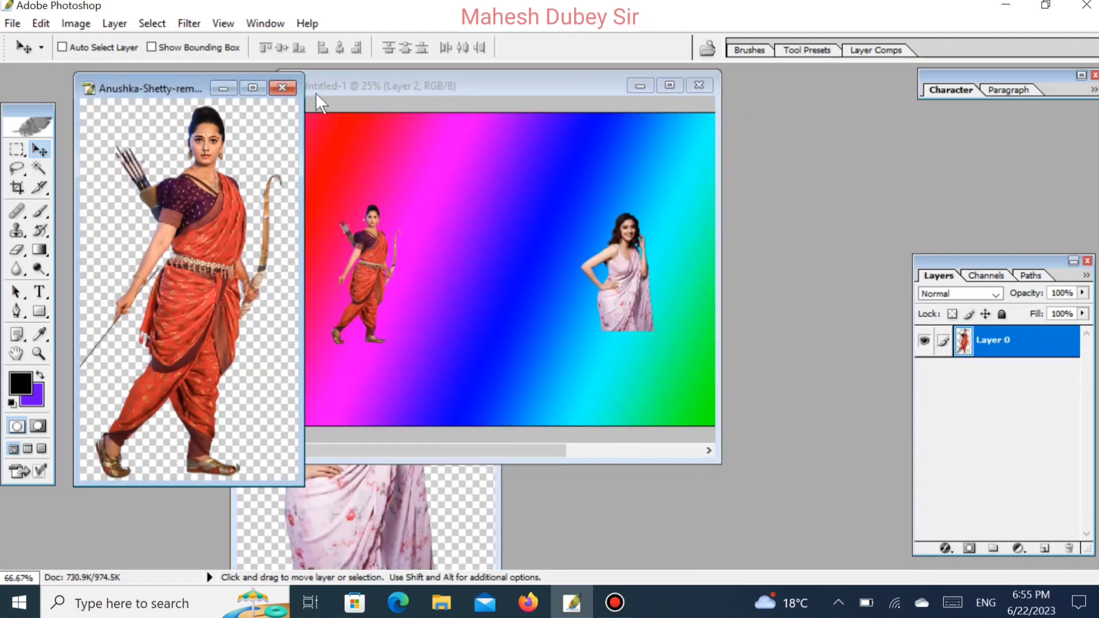
{"action": "left_click", "coordinate": [282, 89]}
{"action": "left_click", "coordinate": [410, 492]}
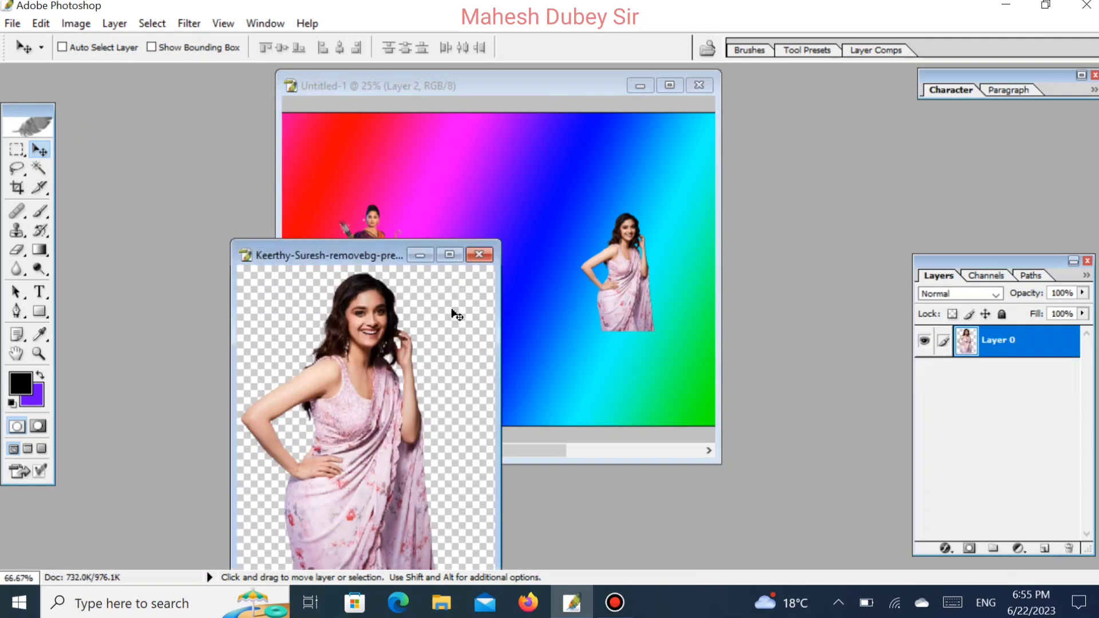
{"action": "left_click", "coordinate": [479, 254]}
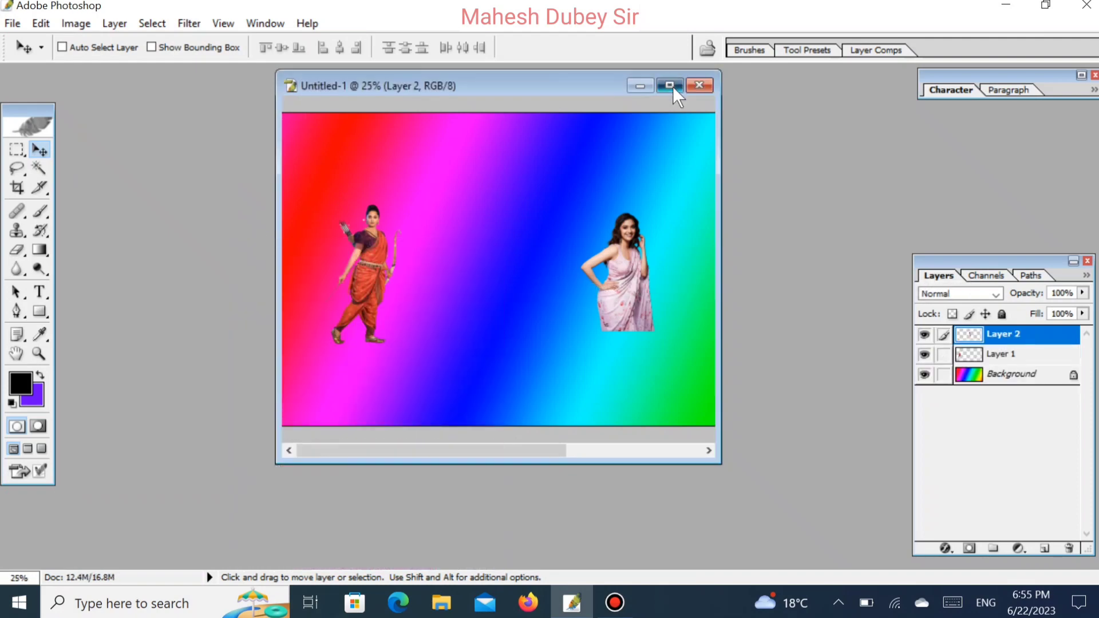
{"action": "left_click", "coordinate": [669, 85]}
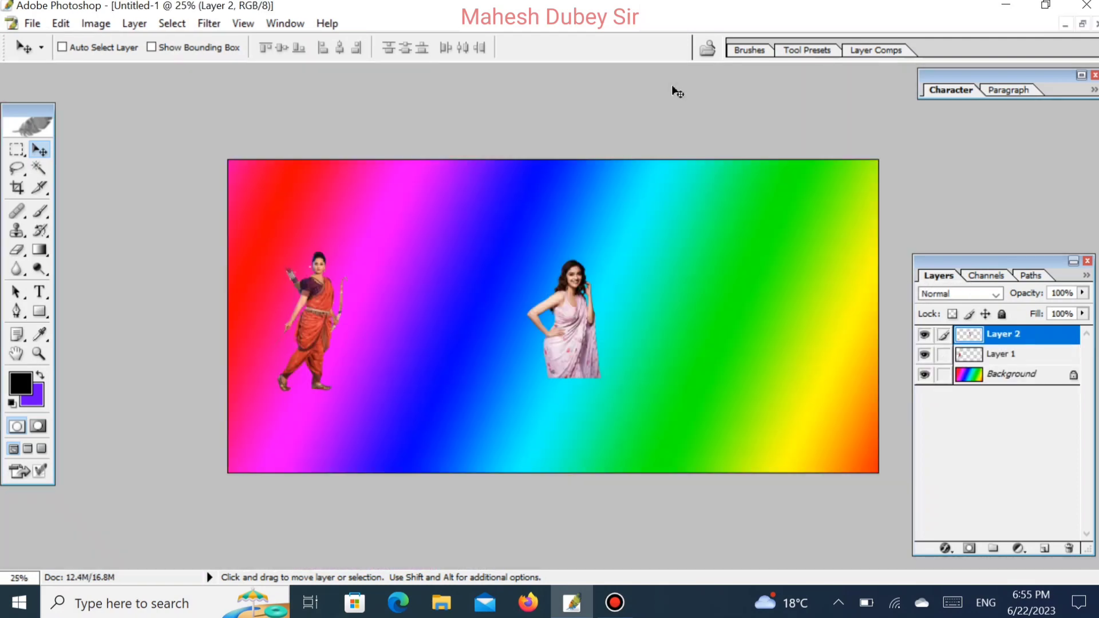
Select the archer's layer, scale it proportionally to about 189%, and stand it on the canvas's lower edge near the left side.
{"action": "right_click", "coordinate": [311, 314]}
{"action": "left_click", "coordinate": [328, 323]}
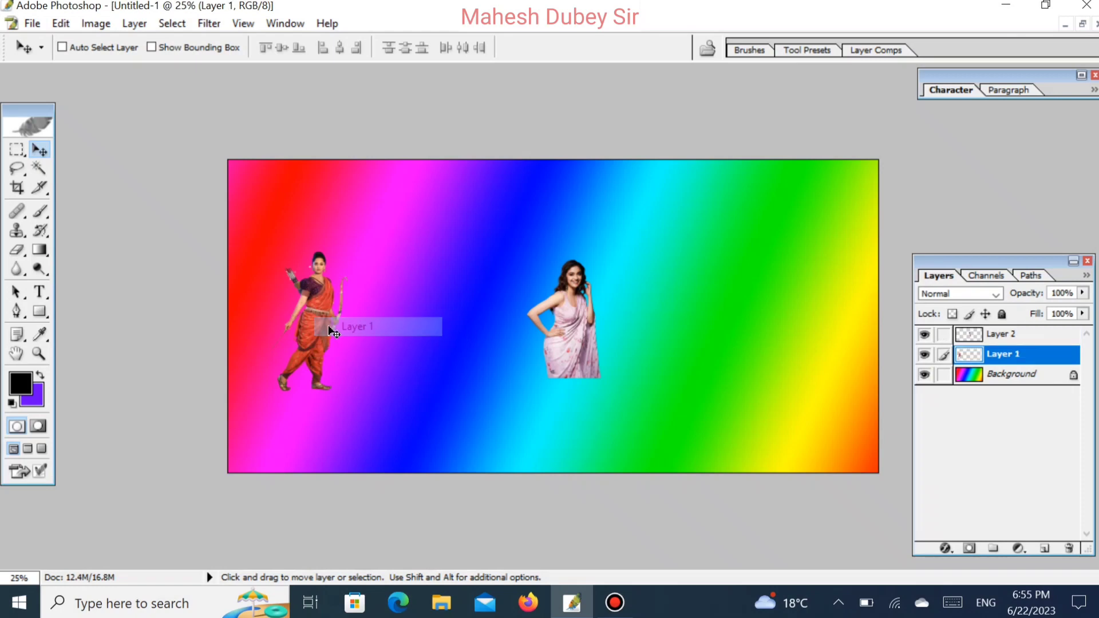
{"action": "right_click", "coordinate": [315, 305]}
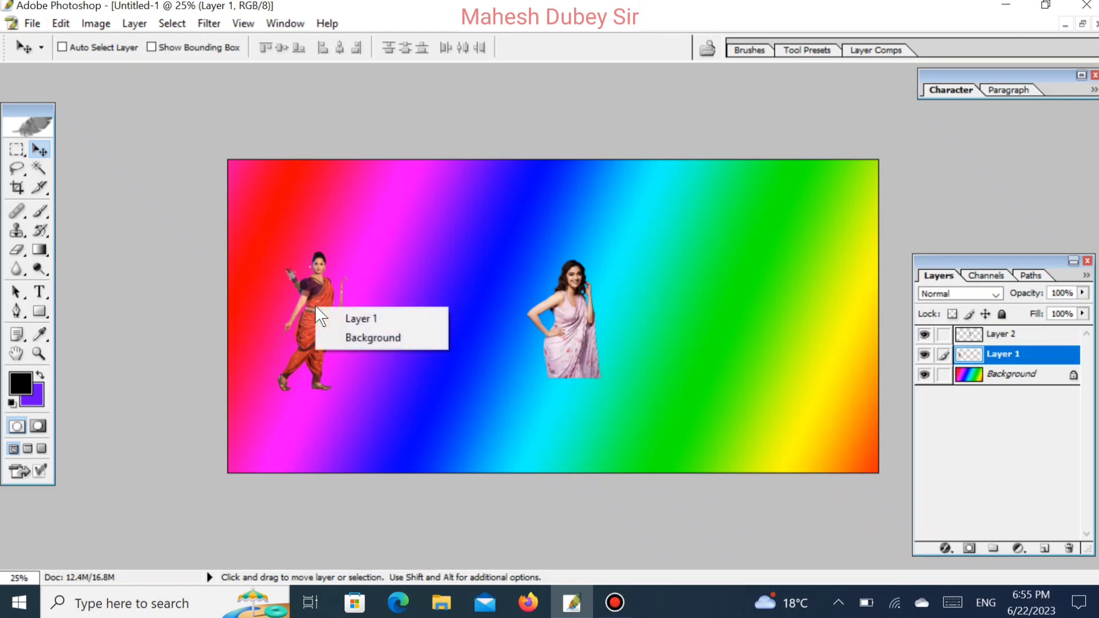
{"action": "left_click", "coordinate": [350, 319]}
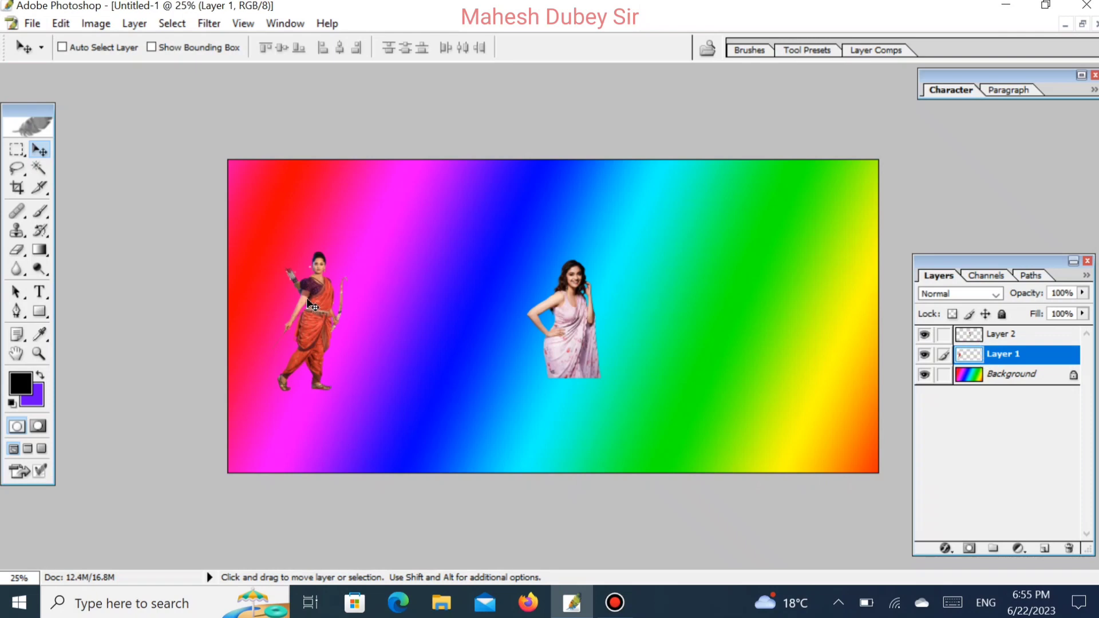
{"action": "left_click", "coordinate": [65, 21]}
{"action": "left_click", "coordinate": [124, 347]}
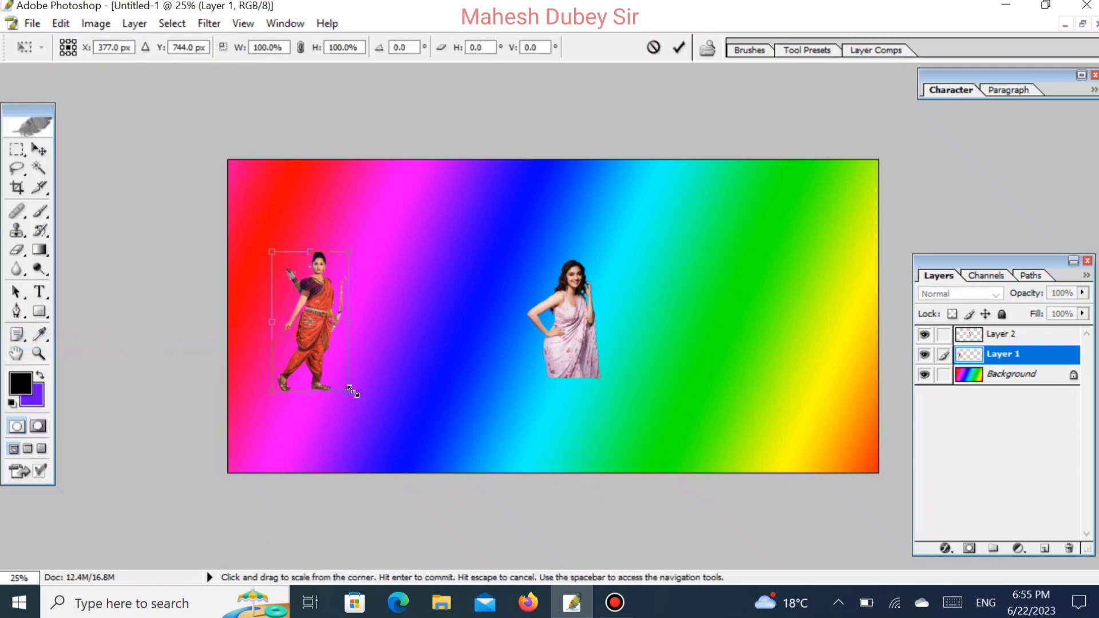
{"action": "left_click_drag", "start_coordinate": [350, 389], "coordinate": [407, 436]}
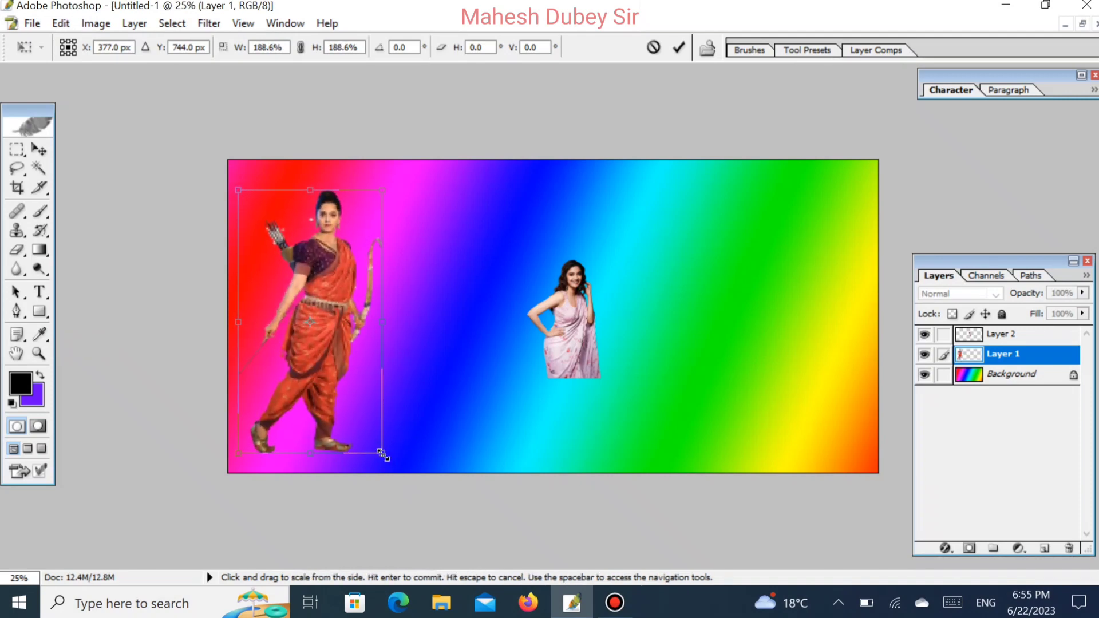
{"action": "left_click_drag", "start_coordinate": [338, 349], "coordinate": [337, 364]}
{"action": "key", "text": "Return"}
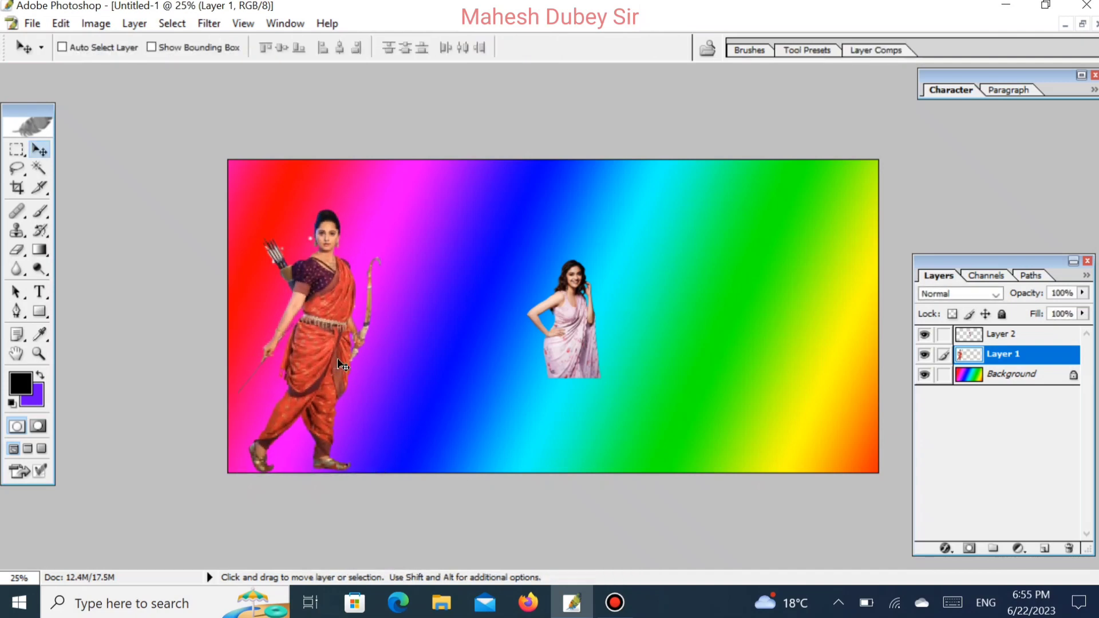
{"action": "left_click_drag", "start_coordinate": [342, 365], "coordinate": [364, 364]}
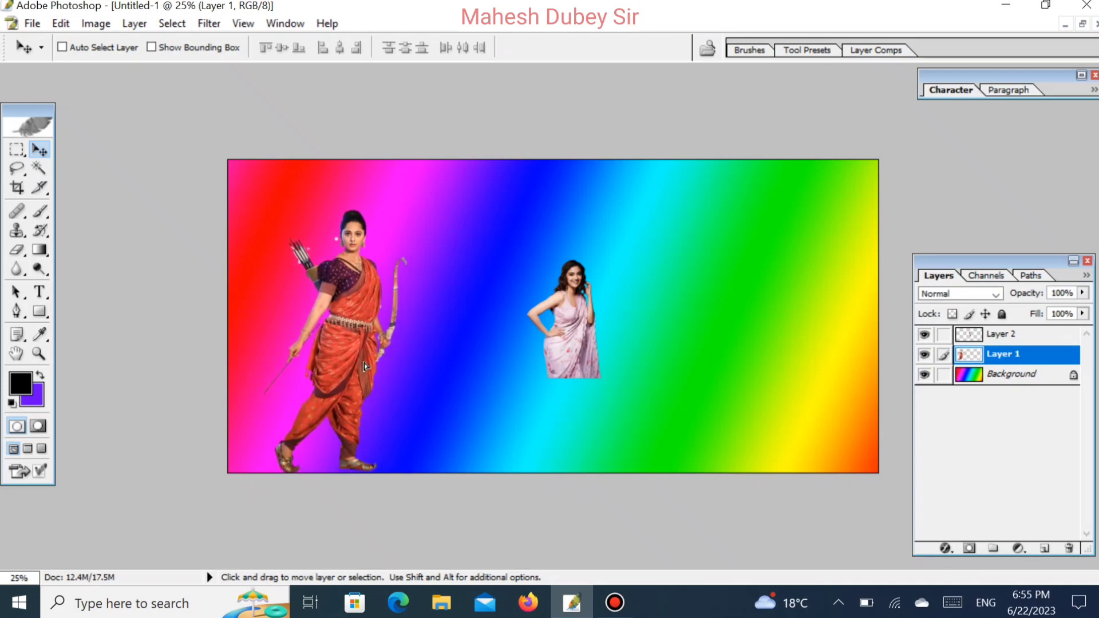
Select the woman in pink's layer, scale it proportionally to about 226%, and stand it on the canvas's lower edge near the right side.
{"action": "right_click", "coordinate": [578, 318]}
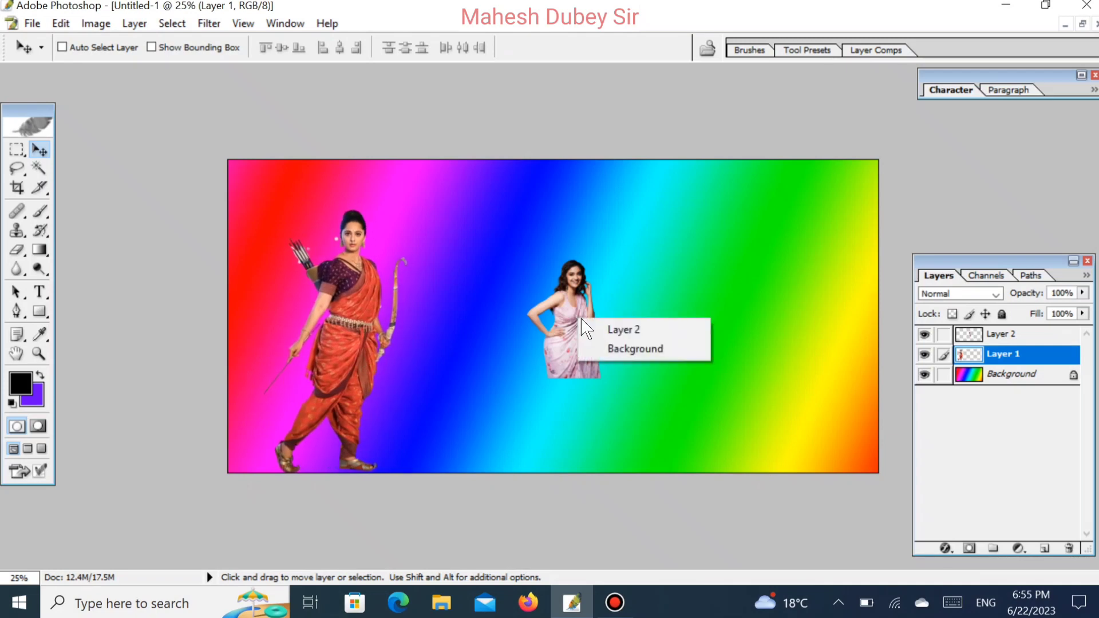
{"action": "left_click", "coordinate": [585, 324]}
{"action": "left_click_drag", "start_coordinate": [608, 322], "coordinate": [811, 405]}
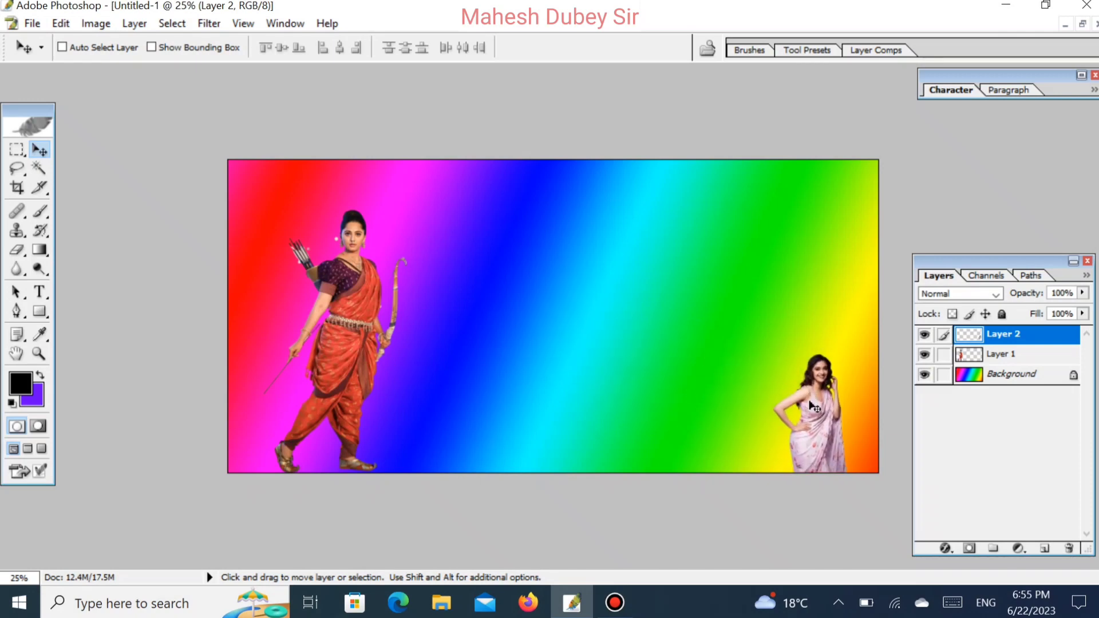
{"action": "key", "text": "ctrl+t"}
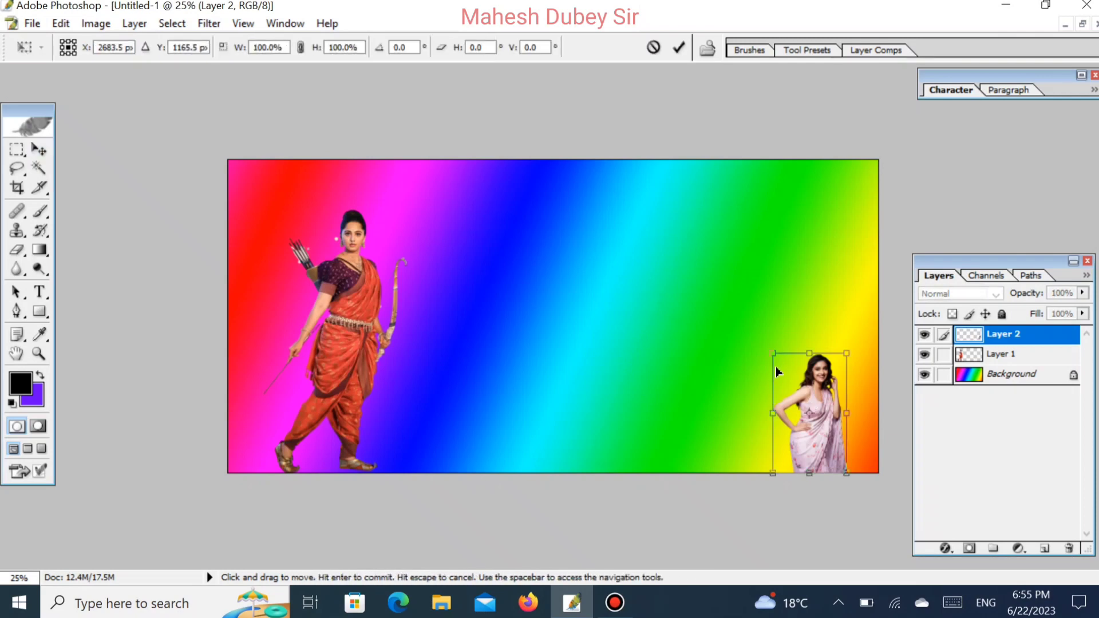
{"action": "left_click_drag", "start_coordinate": [772, 353], "coordinate": [708, 250]}
{"action": "left_click_drag", "start_coordinate": [797, 324], "coordinate": [754, 223]}
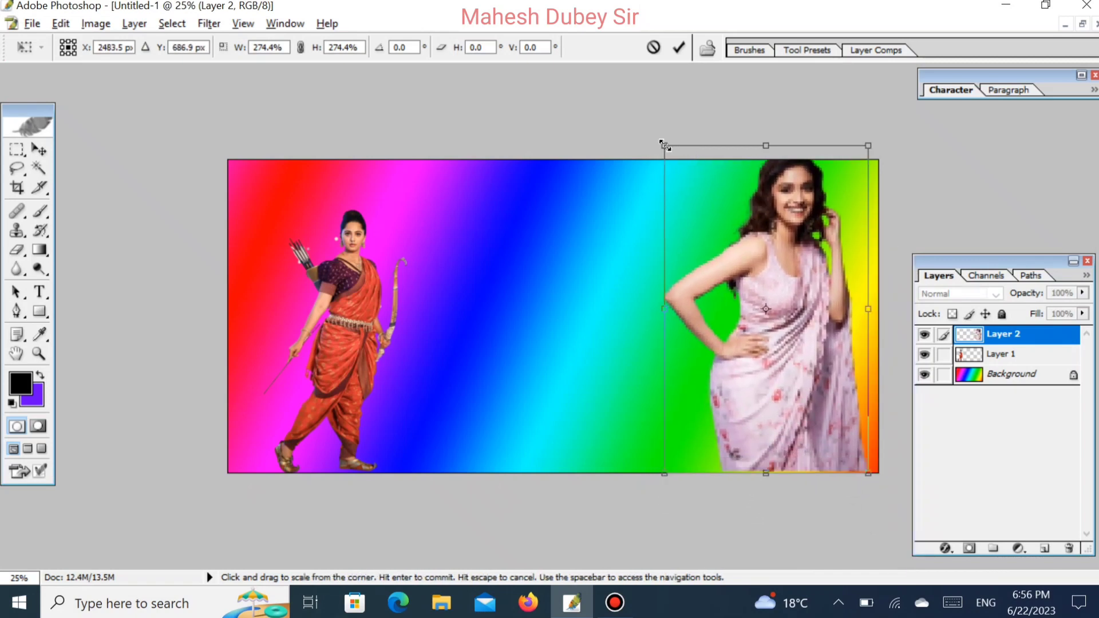
{"action": "left_click_drag", "start_coordinate": [663, 144], "coordinate": [681, 174]}
{"action": "left_click_drag", "start_coordinate": [743, 232], "coordinate": [726, 252]}
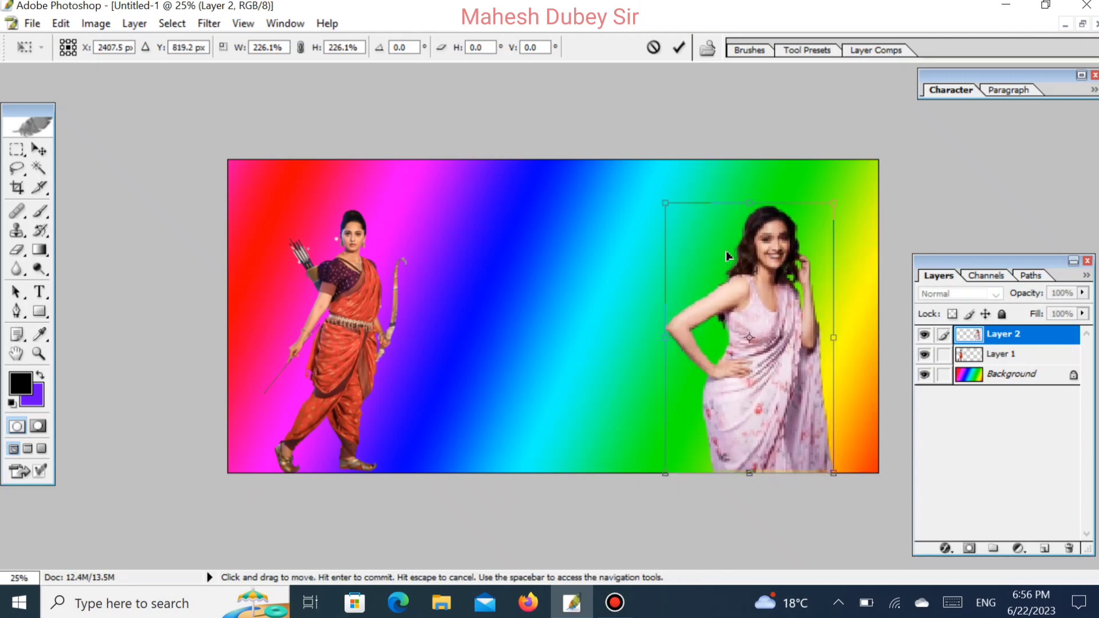
Nudge the woman in pink closer to the canvas's right edge, to about X 2571 px, and apply the transform.
{"action": "key", "text": "shift+Right"}
{"action": "key", "text": "shift+Right"}
{"action": "key", "text": "shift+Right"}
{"action": "key", "text": "shift+Right"}
{"action": "key", "text": "shift+Right"}
{"action": "key", "text": "shift+Right"}
{"action": "key", "text": "shift+Right"}
{"action": "key", "text": "shift+Right"}
{"action": "key", "text": "shift+Right"}
{"action": "key", "text": "shift+Right"}
{"action": "key", "text": "shift+Right"}
{"action": "key", "text": "shift+Right"}
{"action": "key", "text": "shift+Right"}
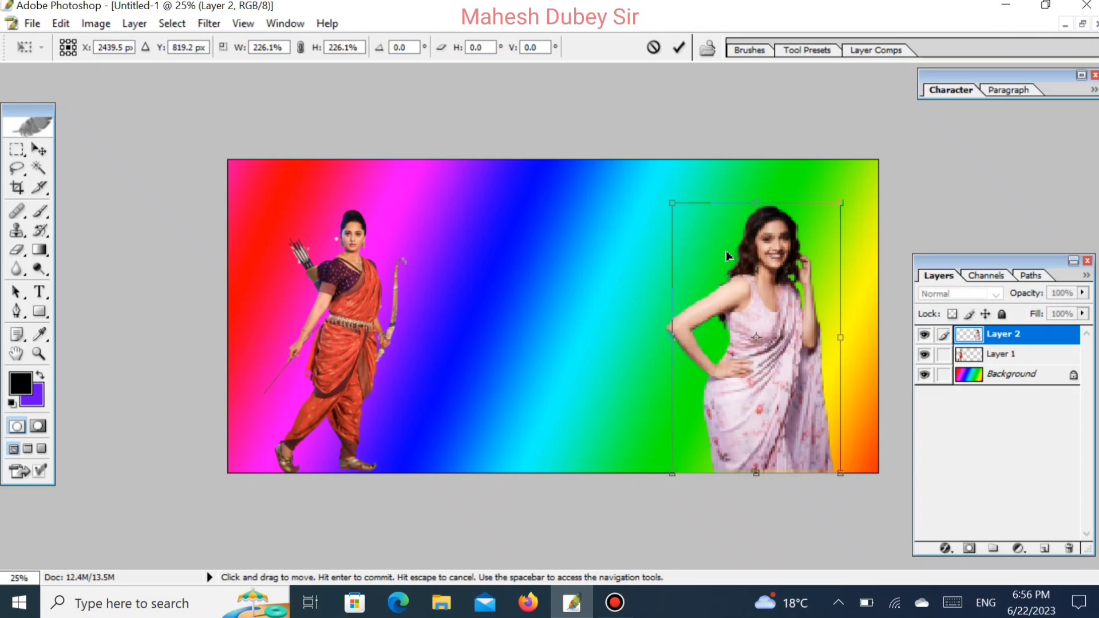
{"action": "key", "text": "Right"}
{"action": "key", "text": "Right"}
{"action": "key", "text": "Right"}
{"action": "key", "text": "Right"}
{"action": "key", "text": "Right"}
{"action": "key", "text": "Right"}
{"action": "key", "text": "Right"}
{"action": "key", "text": "Right"}
{"action": "key", "text": "Right"}
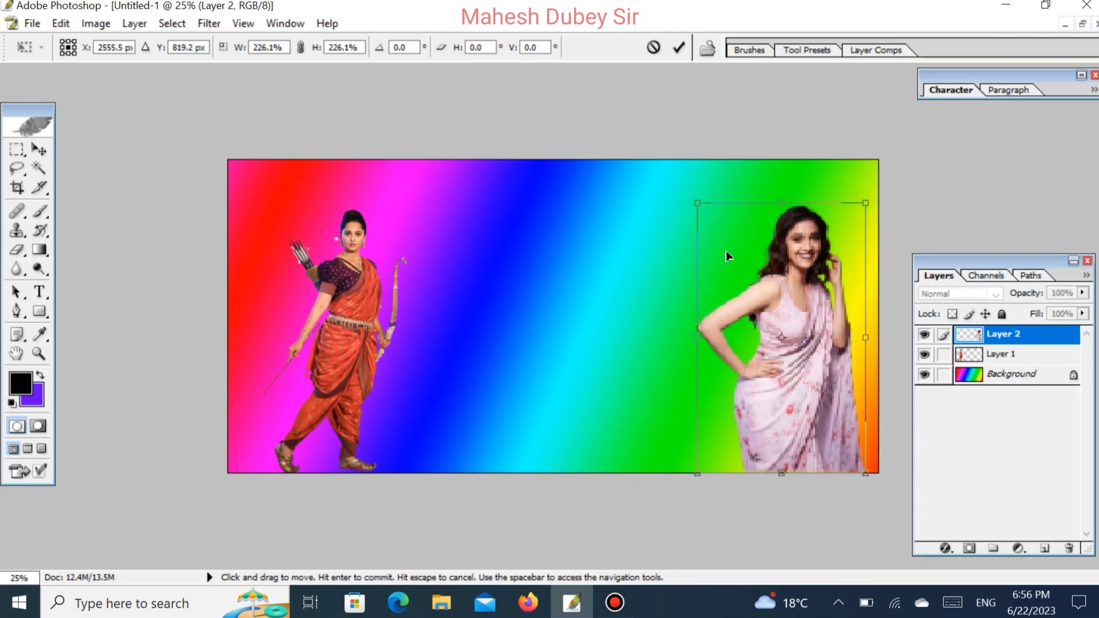
{"action": "key", "text": "Return"}
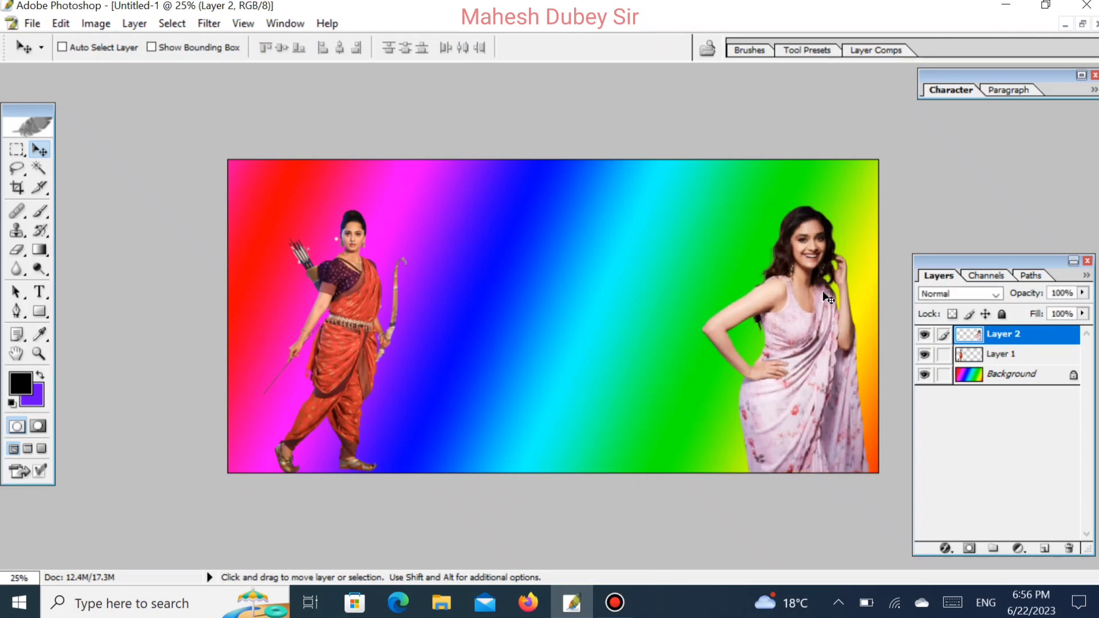
Mirror the woman in pink horizontally with Free Transform, keeping nearly the same width, and shift her slightly to the right.
{"action": "left_click", "coordinate": [60, 24]}
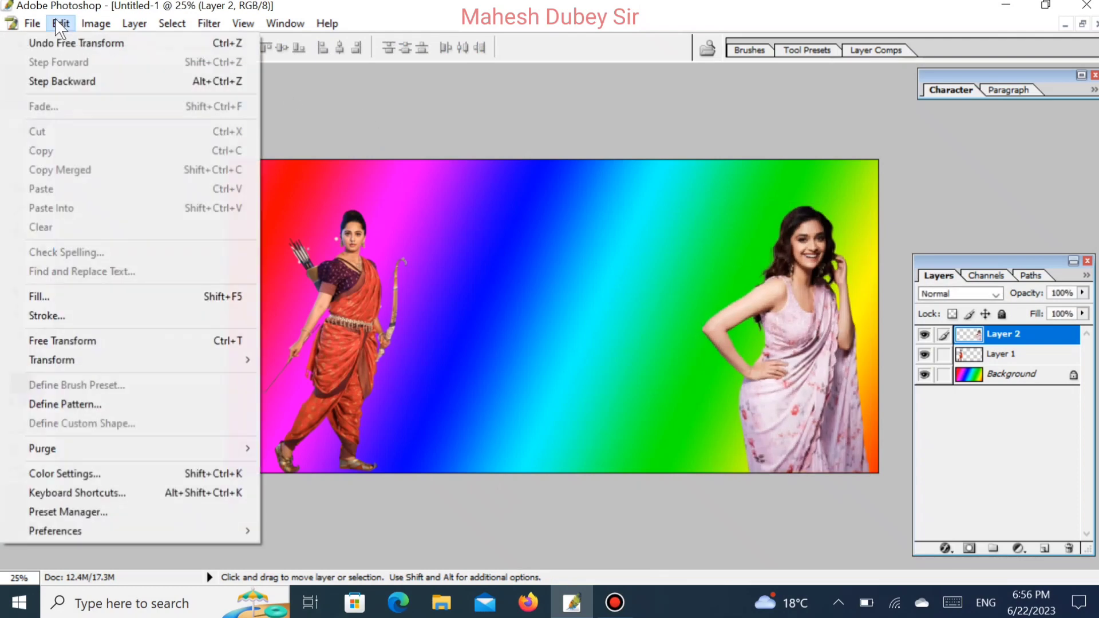
{"action": "mouse_move", "coordinate": [104, 356]}
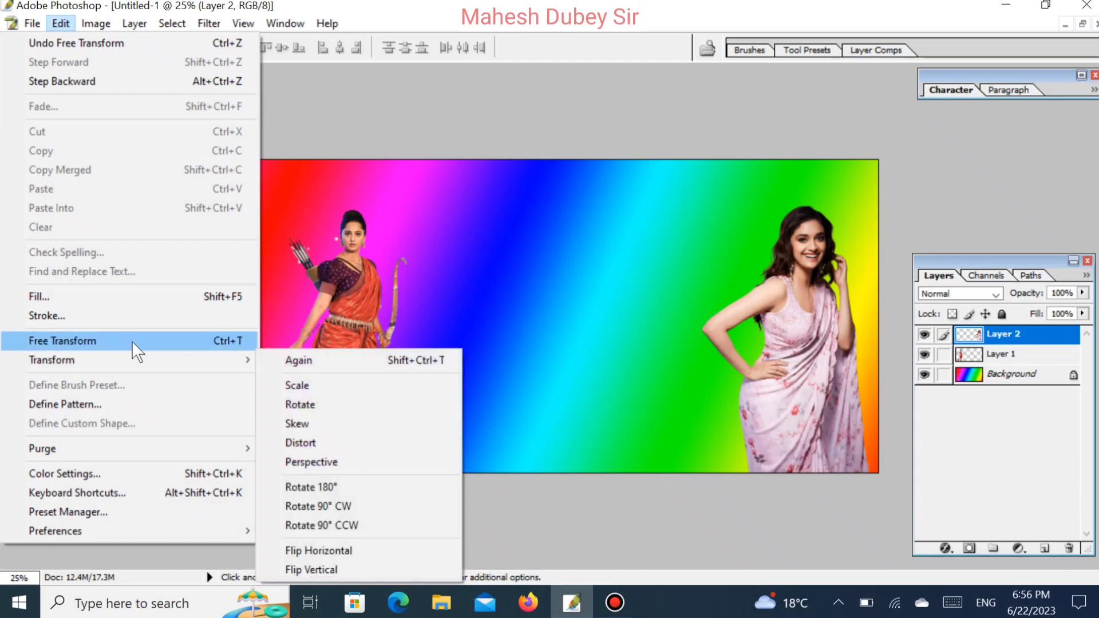
{"action": "left_click", "coordinate": [132, 342]}
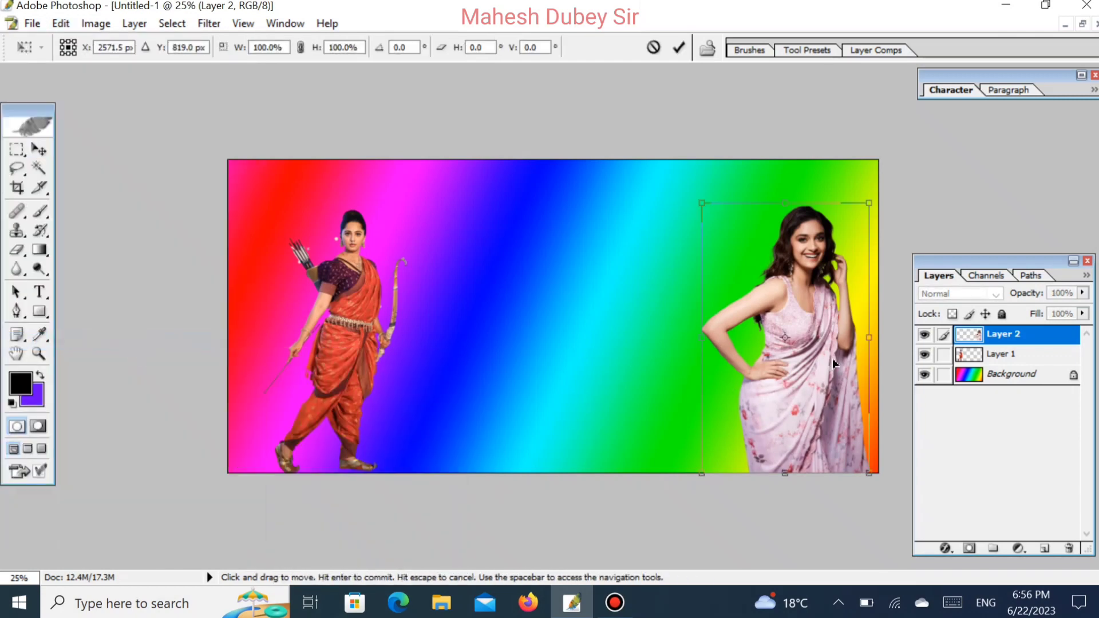
{"action": "left_click_drag", "start_coordinate": [868, 338], "coordinate": [712, 344]}
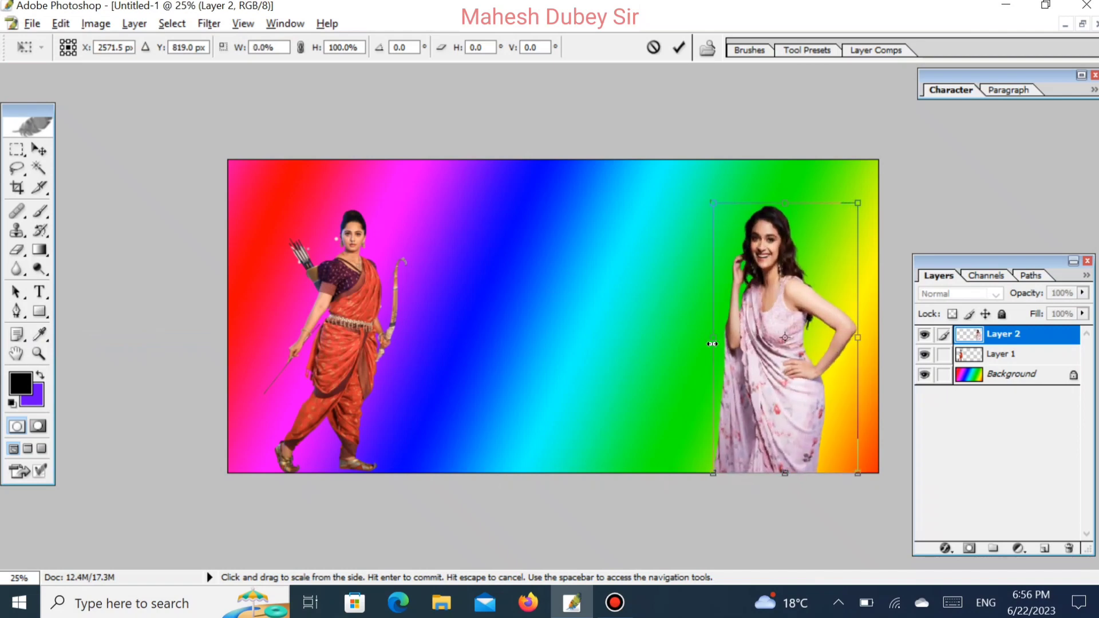
{"action": "key", "text": "Return"}
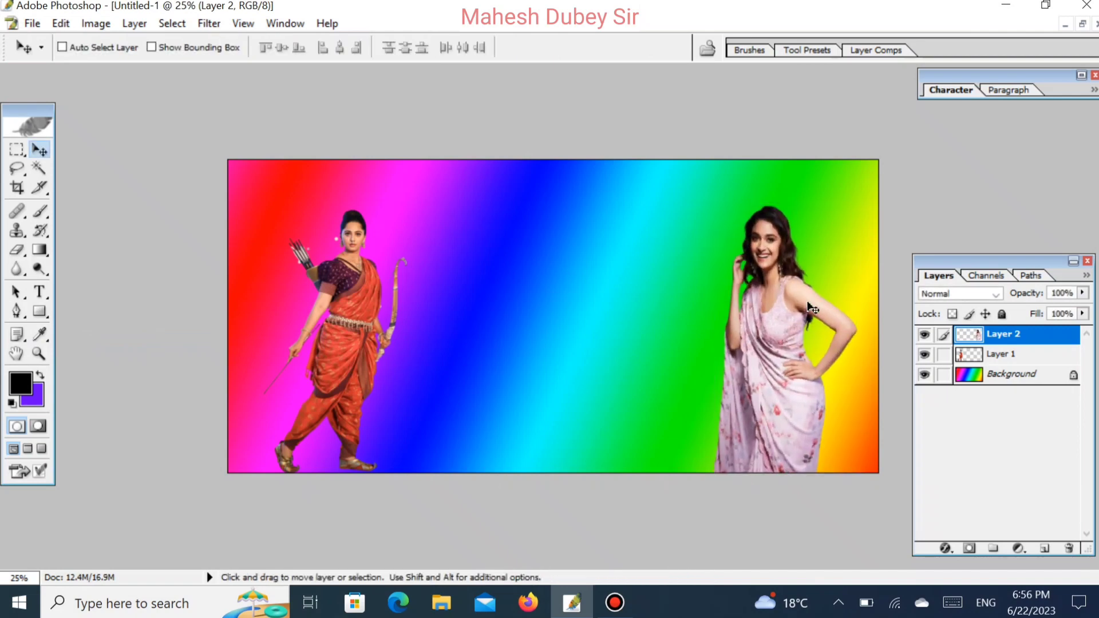
{"action": "left_click_drag", "start_coordinate": [812, 308], "coordinate": [815, 305]}
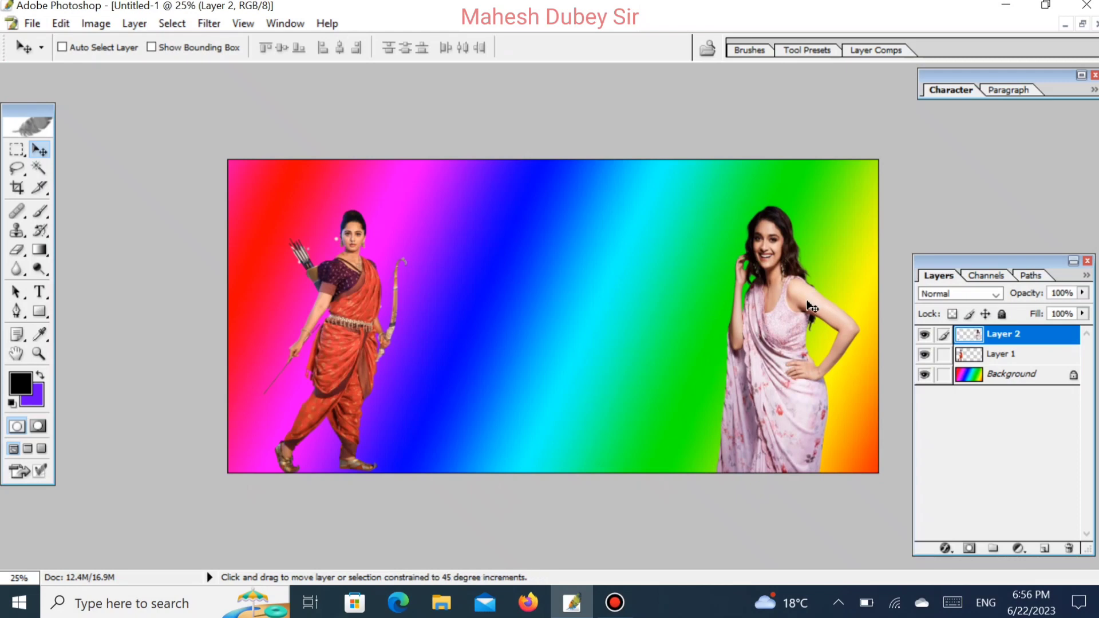
Duplicate Layer 2 with the woman in pink and Layer 1 with the archer.
{"action": "right_click", "coordinate": [974, 341]}
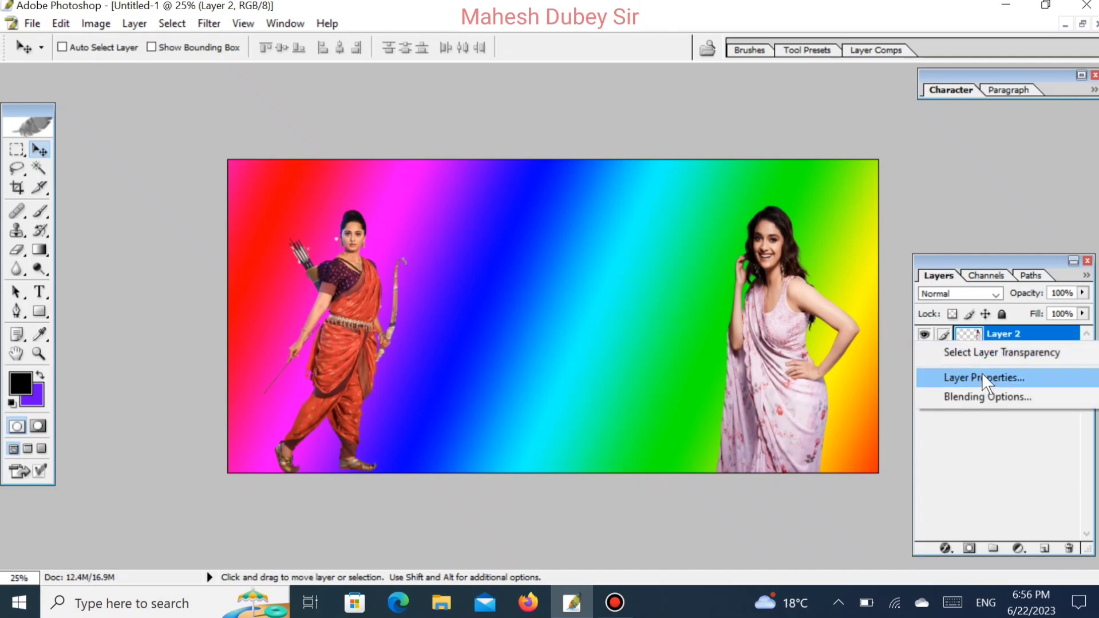
{"action": "left_click", "coordinate": [975, 461]}
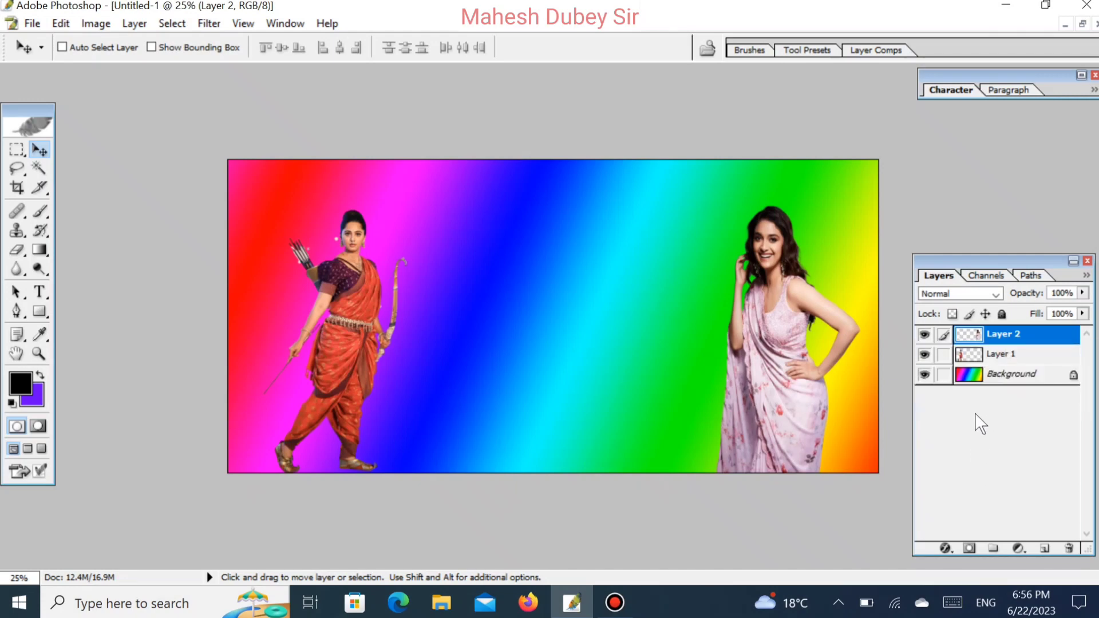
{"action": "key", "text": "ctrl+j"}
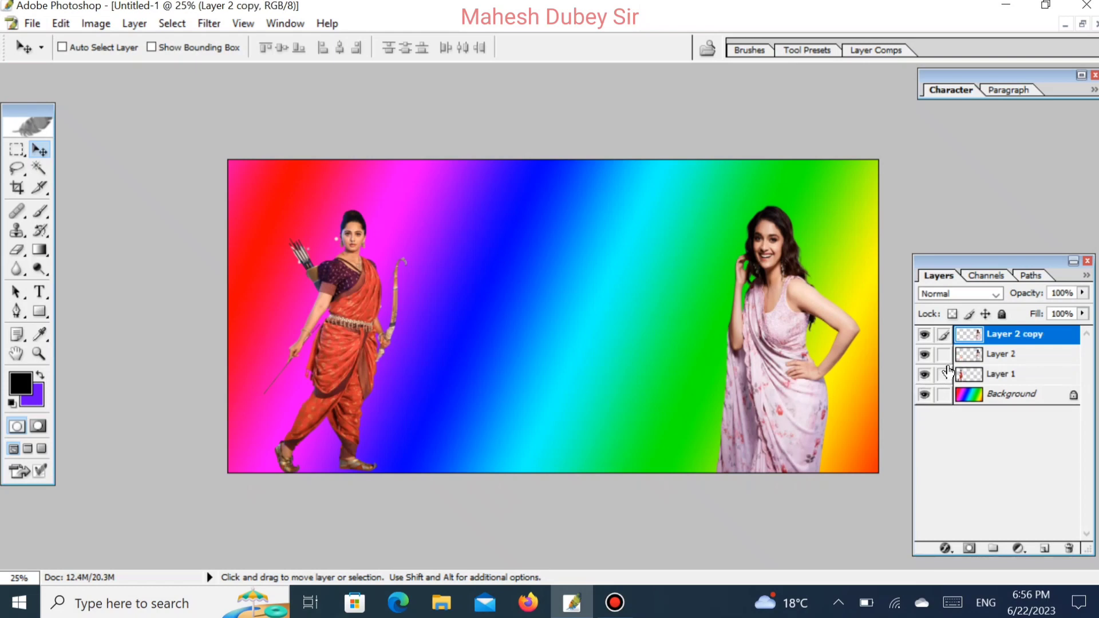
{"action": "left_click", "coordinate": [972, 378]}
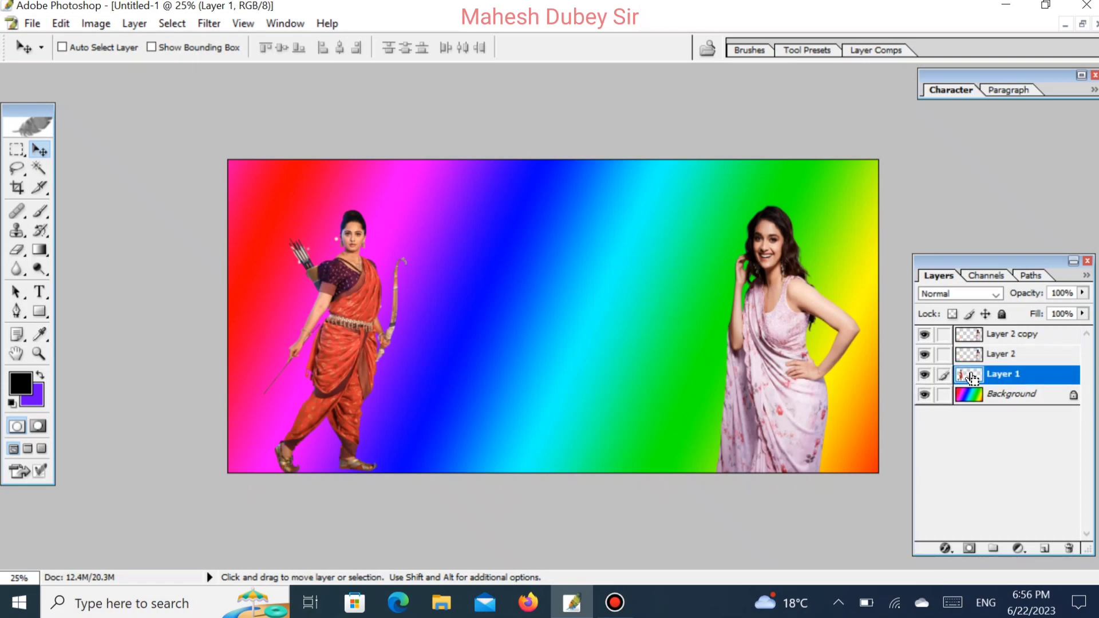
{"action": "key", "text": "ctrl+j"}
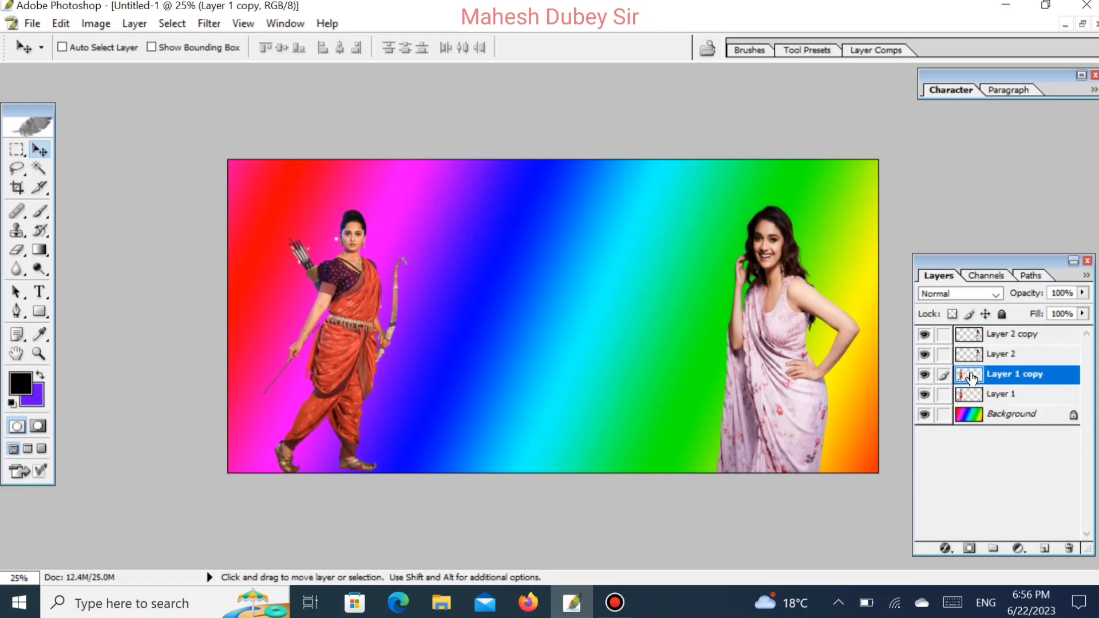
Pick the Layer 1 copy on the canvas and move it to the right of the original archer.
{"action": "right_click", "coordinate": [350, 319]}
{"action": "key", "text": "Escape"}
{"action": "right_click", "coordinate": [352, 321]}
{"action": "left_click", "coordinate": [367, 325]}
{"action": "left_click_drag", "start_coordinate": [368, 325], "coordinate": [473, 343]}
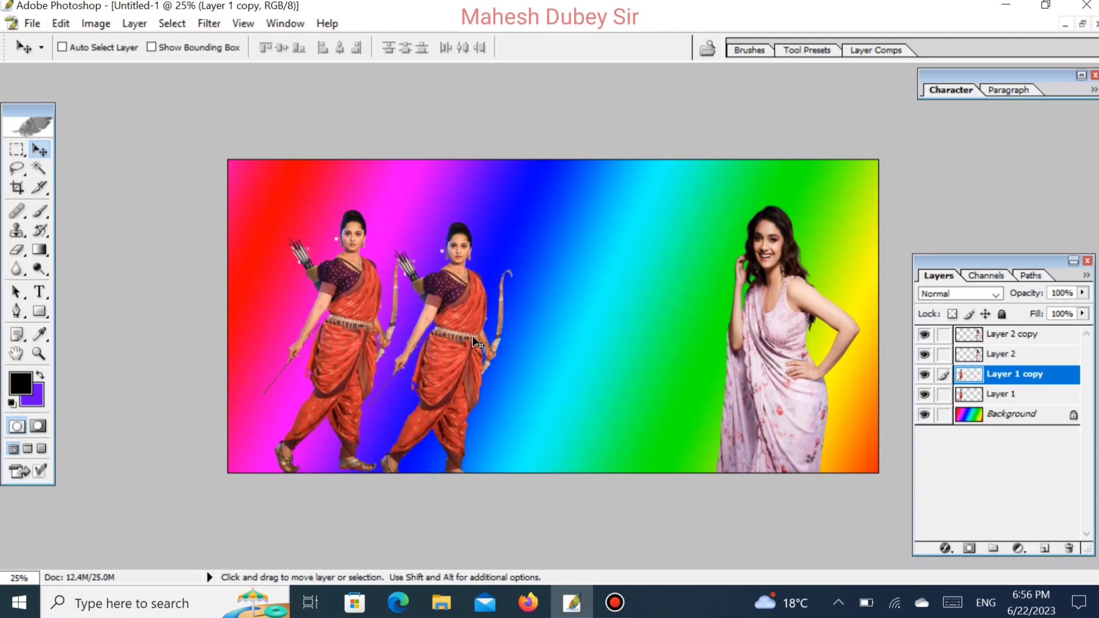
Pick the Layer 2 copy and place it just left of the original woman in pink, partly overlapping her.
{"action": "right_click", "coordinate": [797, 328]}
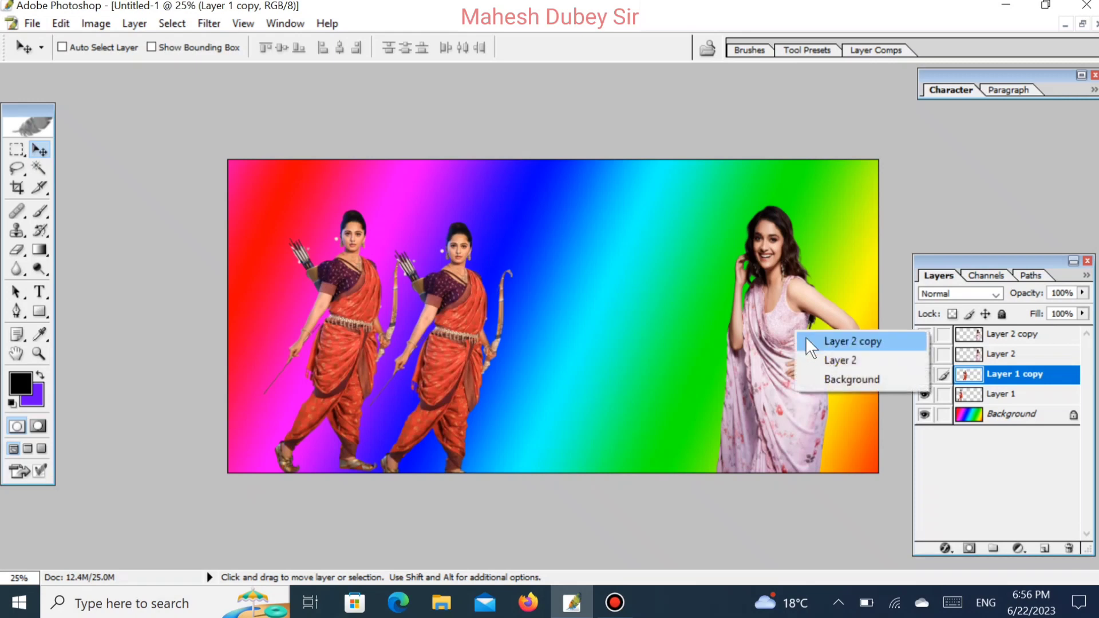
{"action": "left_click", "coordinate": [806, 337]}
{"action": "left_click_drag", "start_coordinate": [806, 336], "coordinate": [706, 329]}
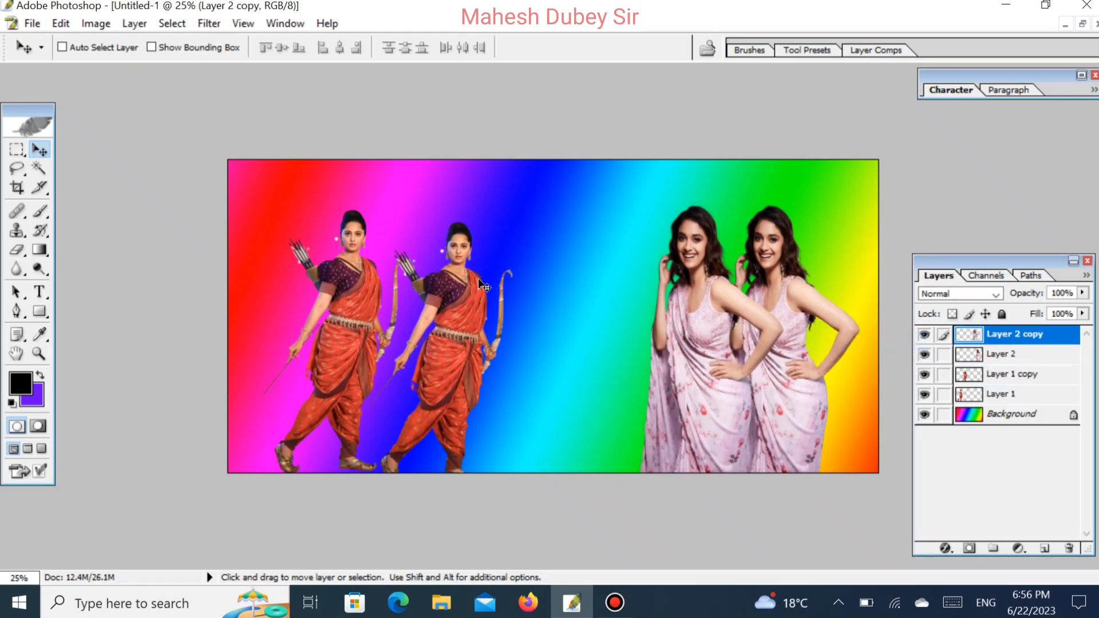
{"action": "mouse_move", "coordinate": [466, 294]}
{"action": "left_mouse_down"}
{"action": "mouse_move", "coordinate": [309, 278]}
{"action": "mouse_move", "coordinate": [476, 293]}
{"action": "left_mouse_up"}
Move the archer copy up and left over the original archer and scale it proportionally to 117.2%, with the feet on the lower edge.
{"action": "right_click", "coordinate": [426, 291]}
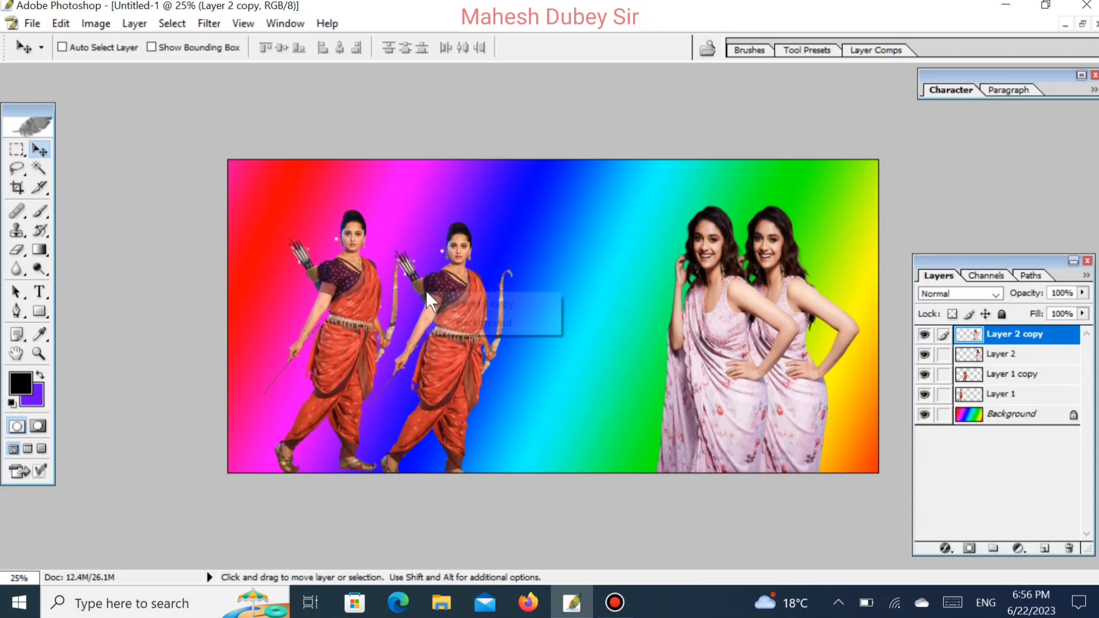
{"action": "left_click", "coordinate": [457, 304]}
{"action": "left_click_drag", "start_coordinate": [462, 306], "coordinate": [330, 272]}
{"action": "key", "text": "ctrl+t"}
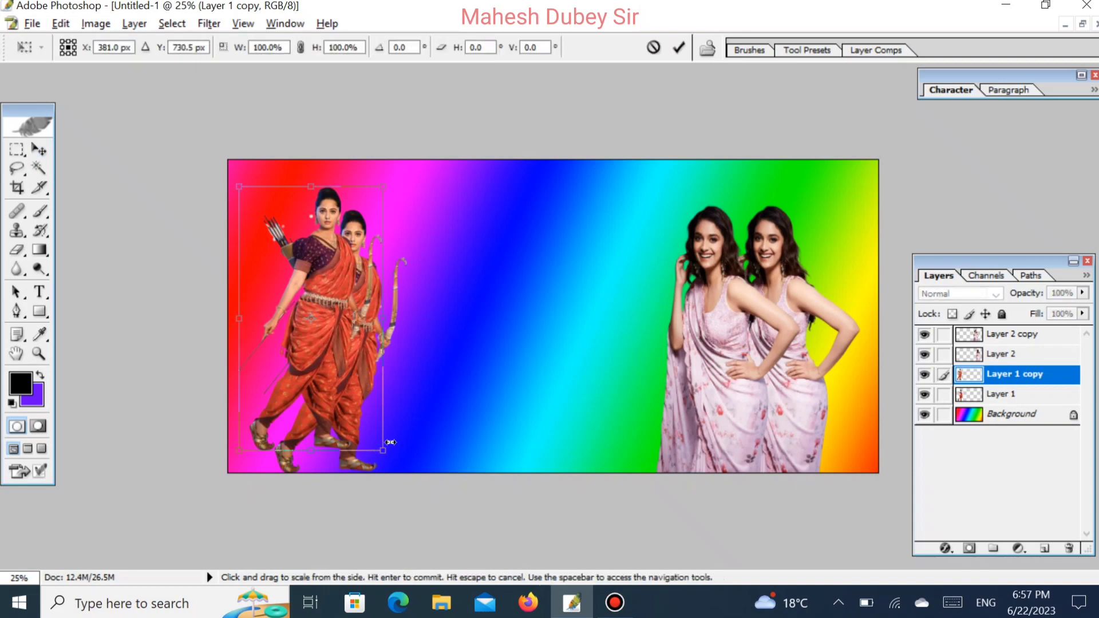
{"action": "left_click_drag", "start_coordinate": [383, 451], "coordinate": [399, 467]}
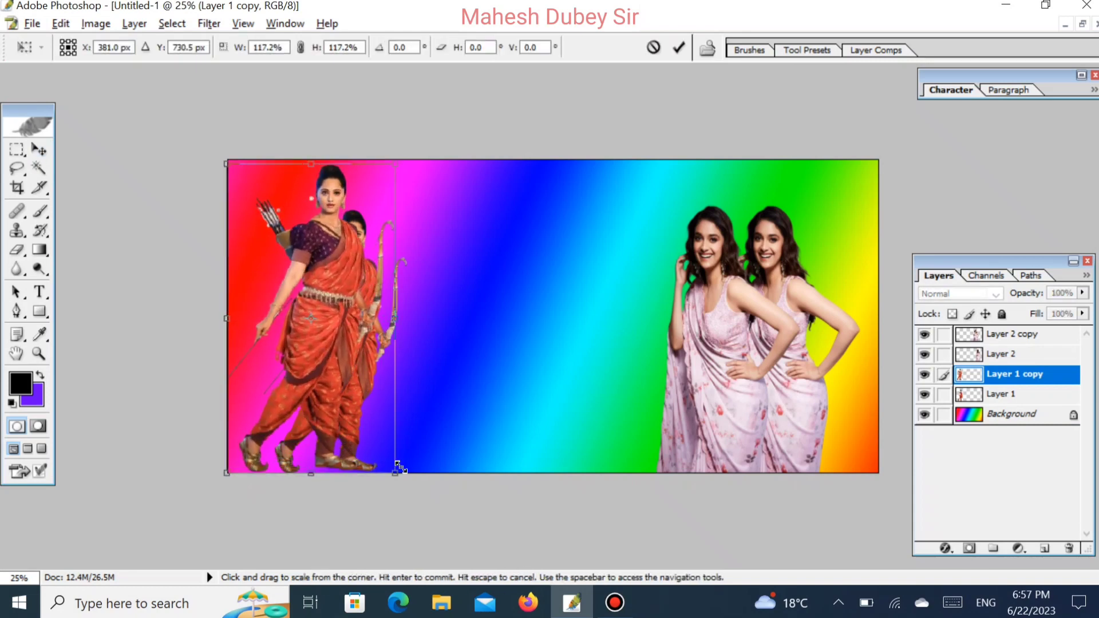
{"action": "key", "text": "Return"}
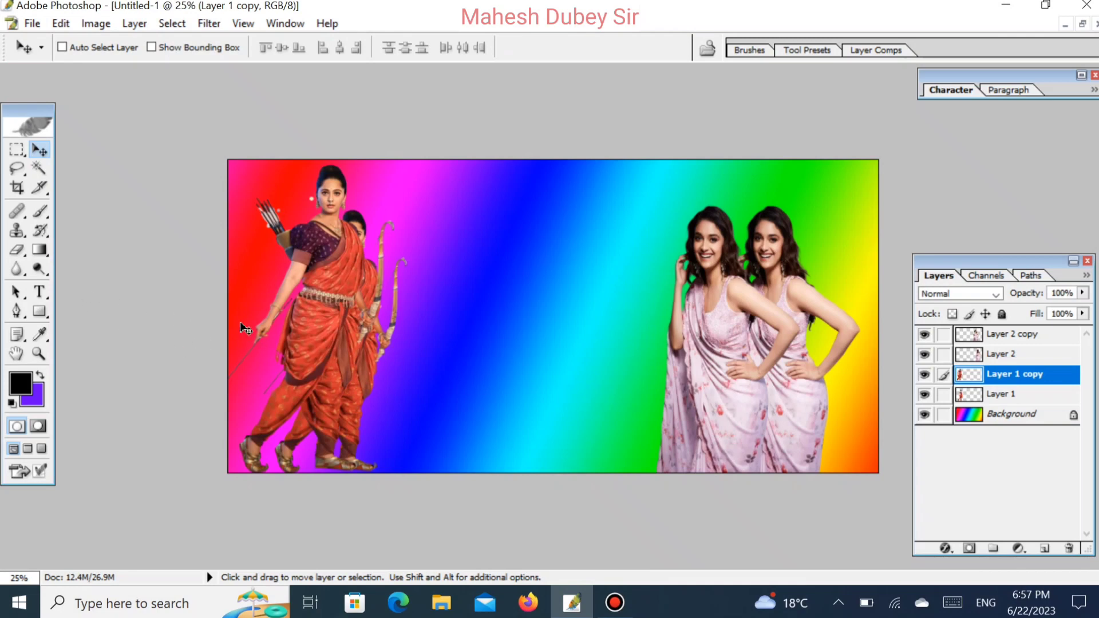
Add the black Arial text "[ ]" on the blue area between the two groups of figures.
{"action": "left_click", "coordinate": [39, 292]}
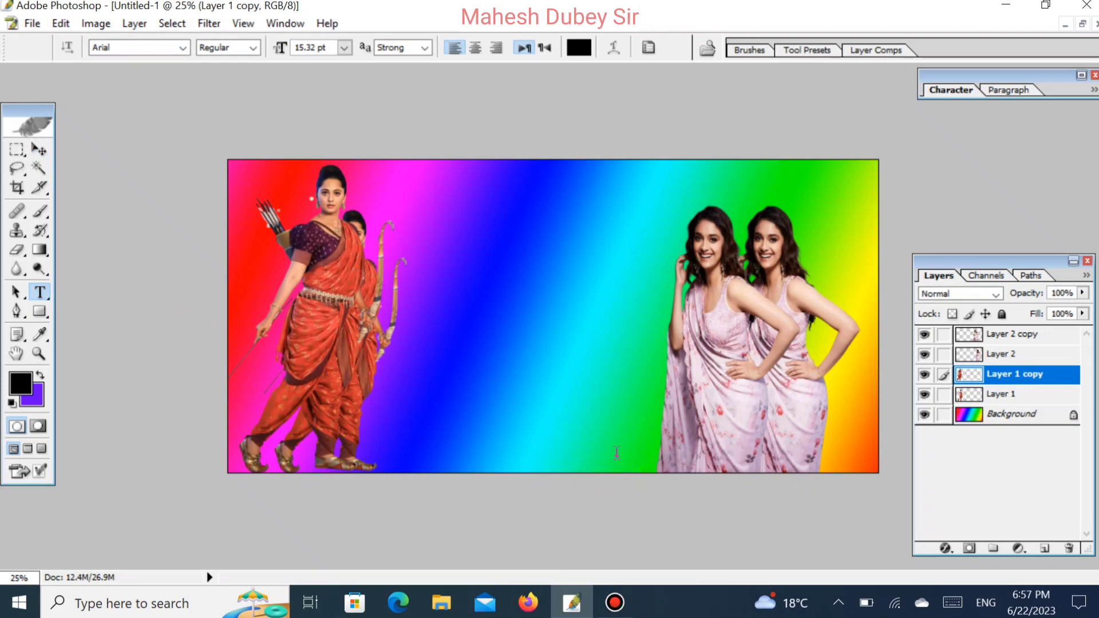
{"action": "left_click", "coordinate": [480, 281]}
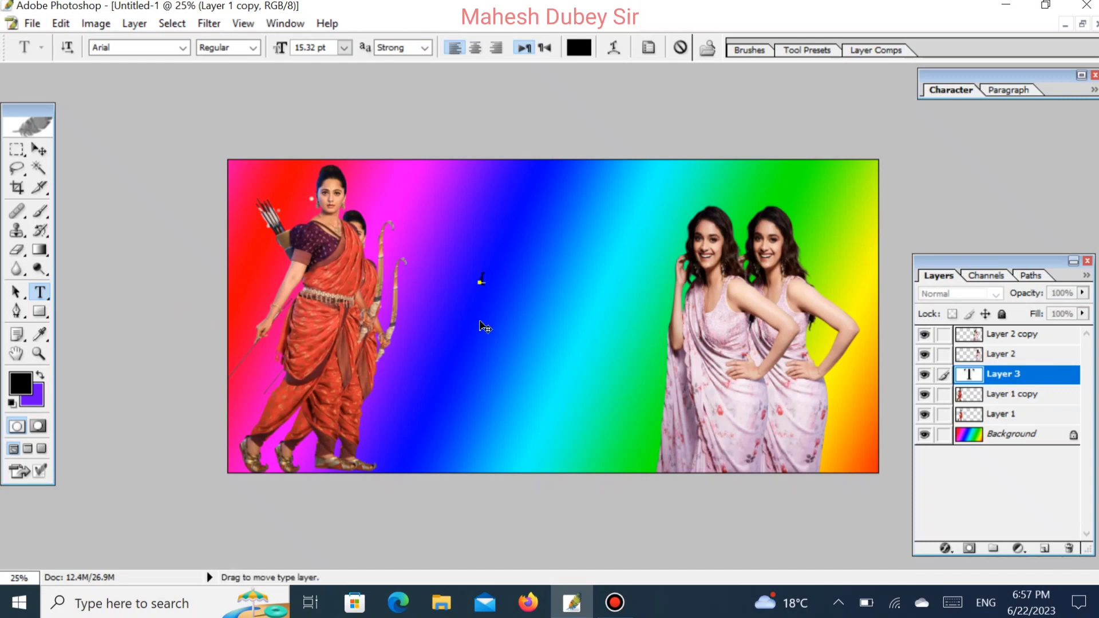
{"action": "type", "text": "I )"}
{"action": "key", "text": "BackSpace"}
{"action": "key", "text": "BackSpace"}
{"action": "type", "text": ")"}
Enlarge the bracket text to 43.32 pt, commit it, and delete the text layer.
{"action": "key", "text": "ctrl+a"}
{"action": "key", "text": "ctrl+shift+period"}
{"action": "key", "text": "ctrl+shift+period"}
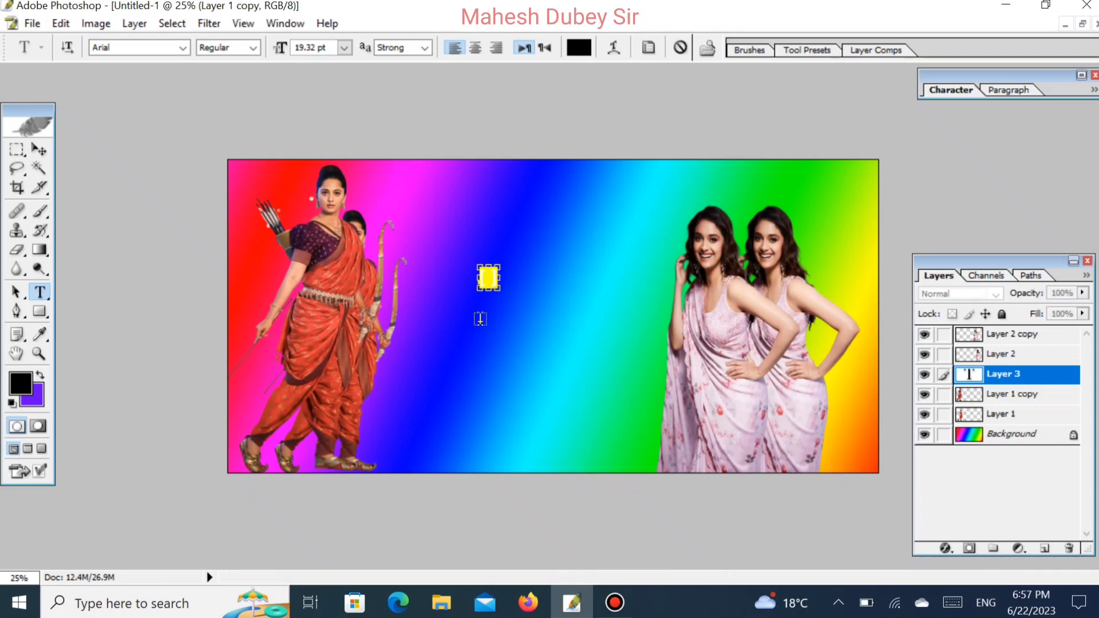
{"action": "key", "text": "ctrl+shift+period"}
{"action": "key", "text": "ctrl+shift+period"}
{"action": "key", "text": "ctrl+shift+period"}
{"action": "key", "text": "ctrl+shift+period"}
{"action": "key", "text": "ctrl+shift+period"}
{"action": "key", "text": "ctrl+shift+period"}
{"action": "key", "text": "ctrl+shift+period"}
{"action": "key", "text": "ctrl+shift+period"}
{"action": "key", "text": "ctrl+shift+period"}
{"action": "key", "text": "ctrl+shift+period"}
{"action": "key", "text": "ctrl+shift+period"}
{"action": "key", "text": "ctrl+shift+period"}
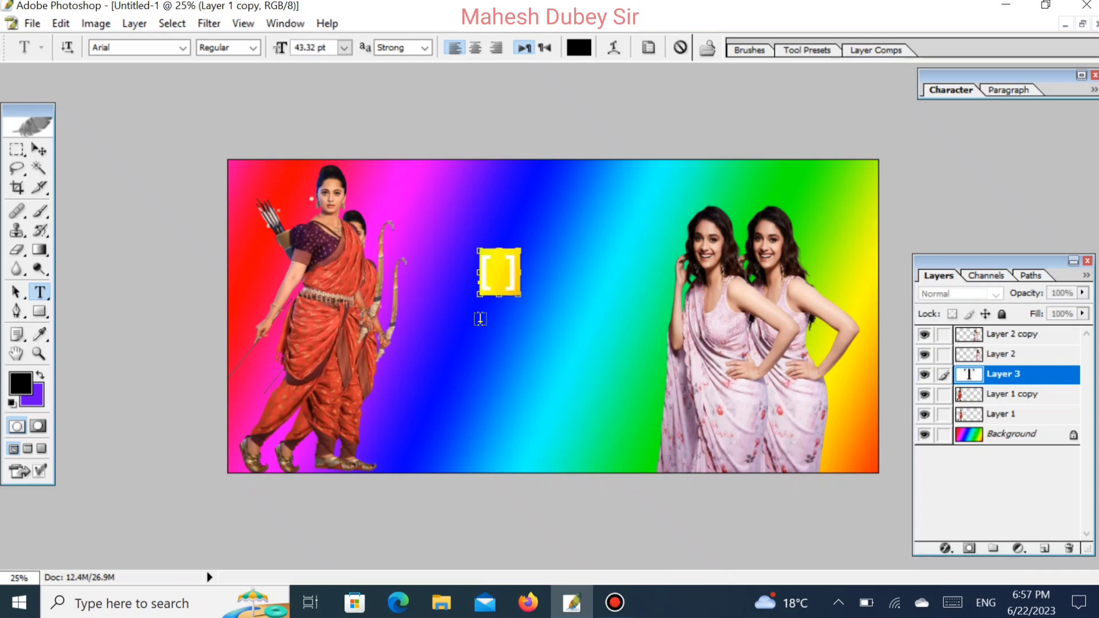
{"action": "left_click", "coordinate": [499, 290]}
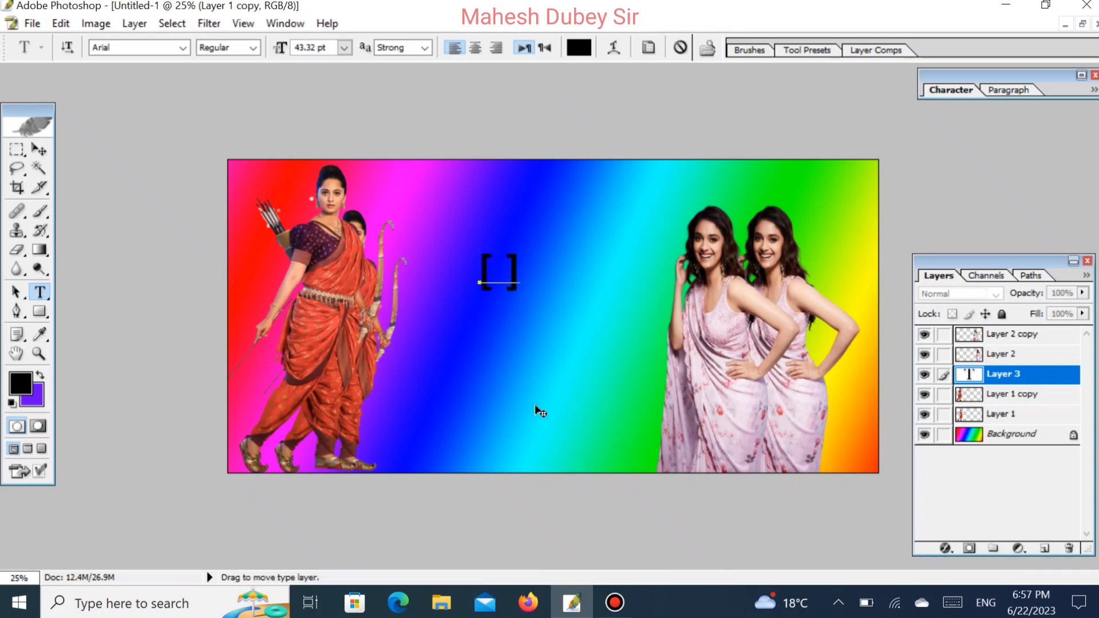
{"action": "left_click", "coordinate": [39, 150]}
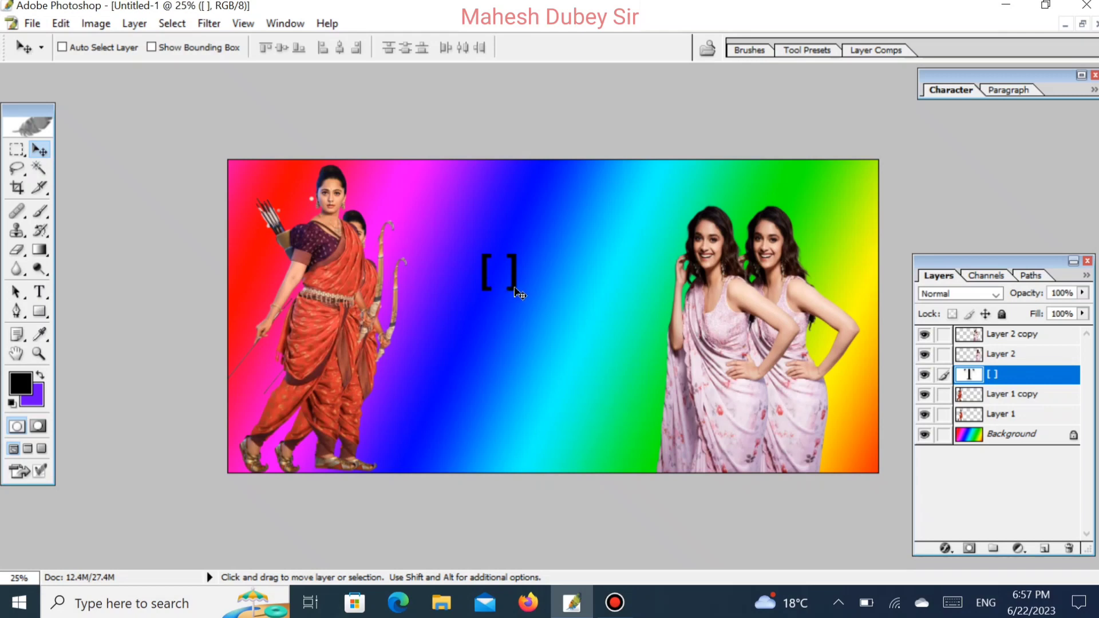
{"action": "left_click_drag", "start_coordinate": [1006, 378], "coordinate": [1068, 549]}
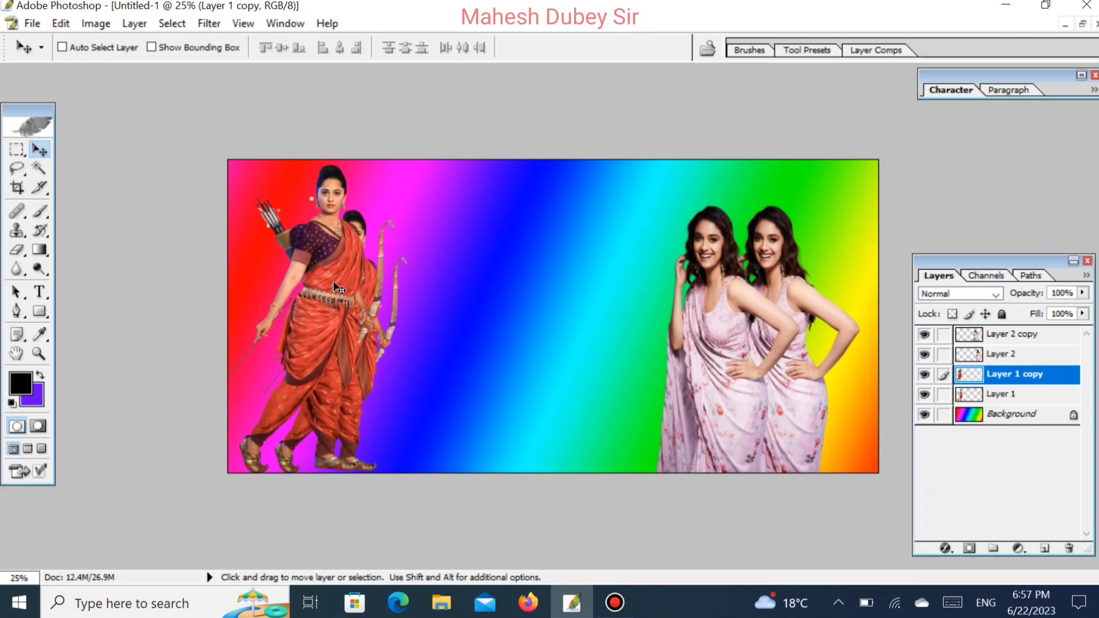
Bring Layer 1 copy to the top of the layer stack, and then send it back down to below Layer 1.
{"action": "key", "text": "ctrl+bracketright"}
{"action": "key", "text": "ctrl+bracketright"}
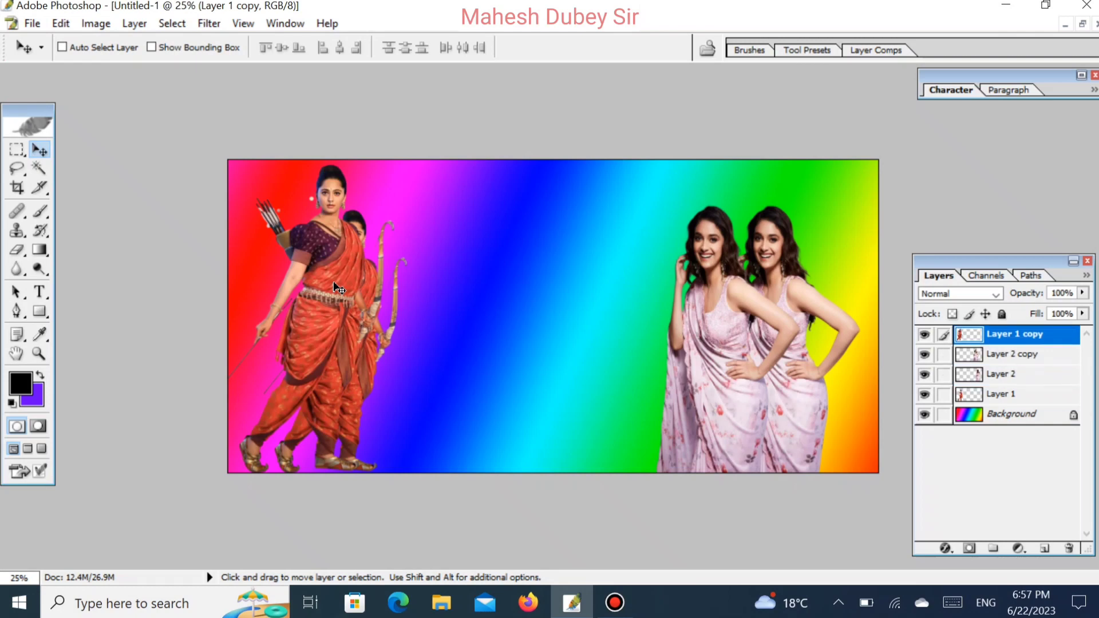
{"action": "key", "text": "ctrl+bracketleft"}
{"action": "key", "text": "ctrl+bracketleft"}
{"action": "key", "text": "ctrl+bracketleft"}
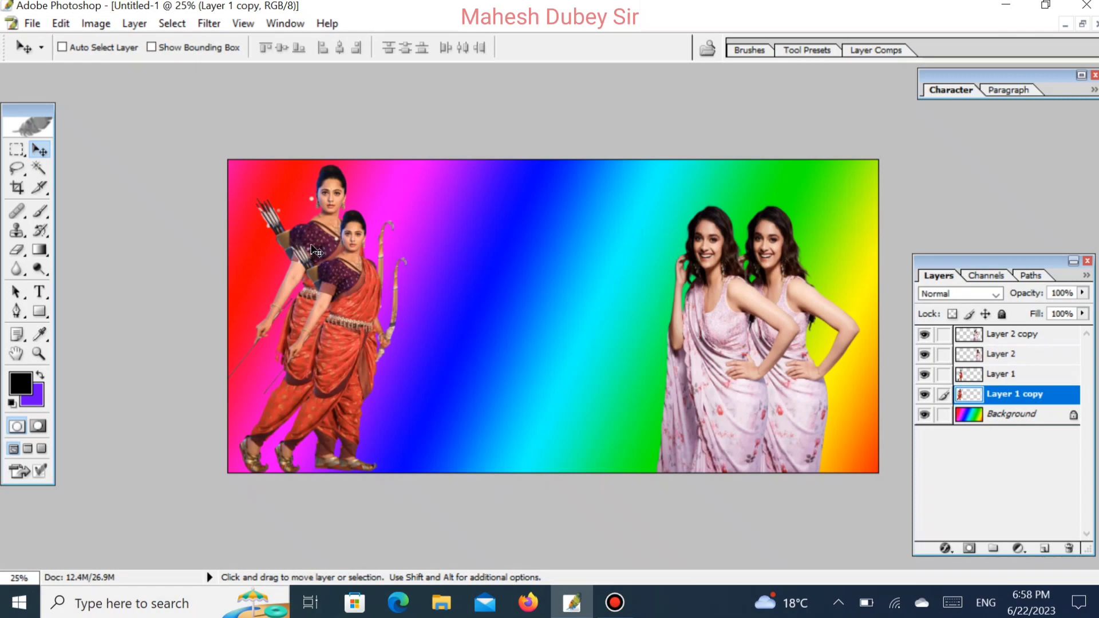
Move Layer 1 copy left and slightly down behind the front archer, and lower its opacity to 30%.
{"action": "left_click_drag", "start_coordinate": [311, 250], "coordinate": [281, 254]}
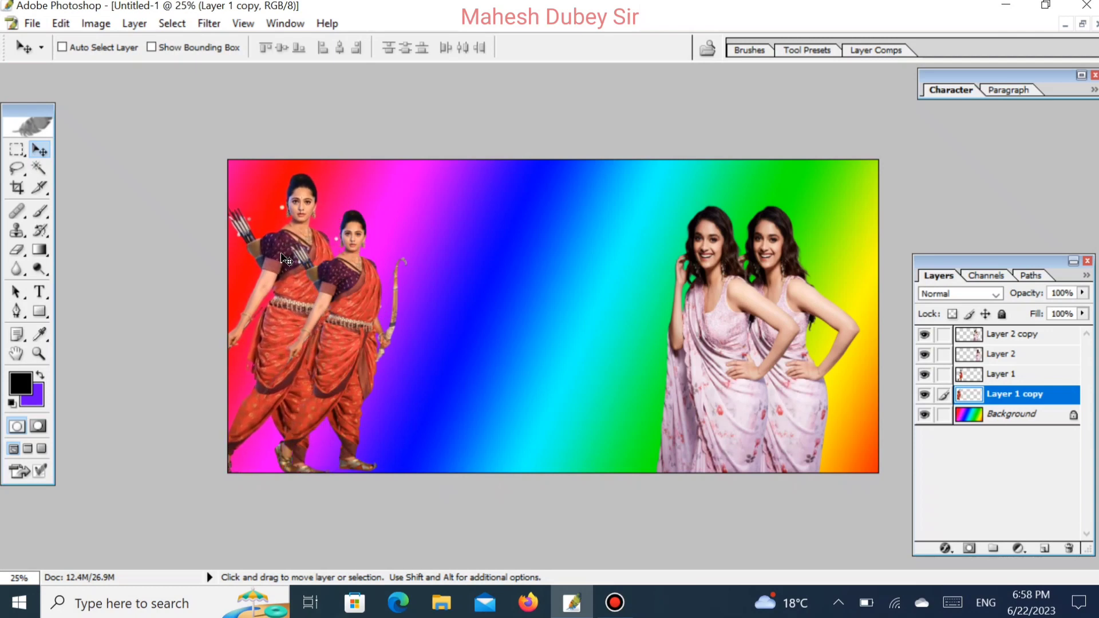
{"action": "key", "text": "8"}
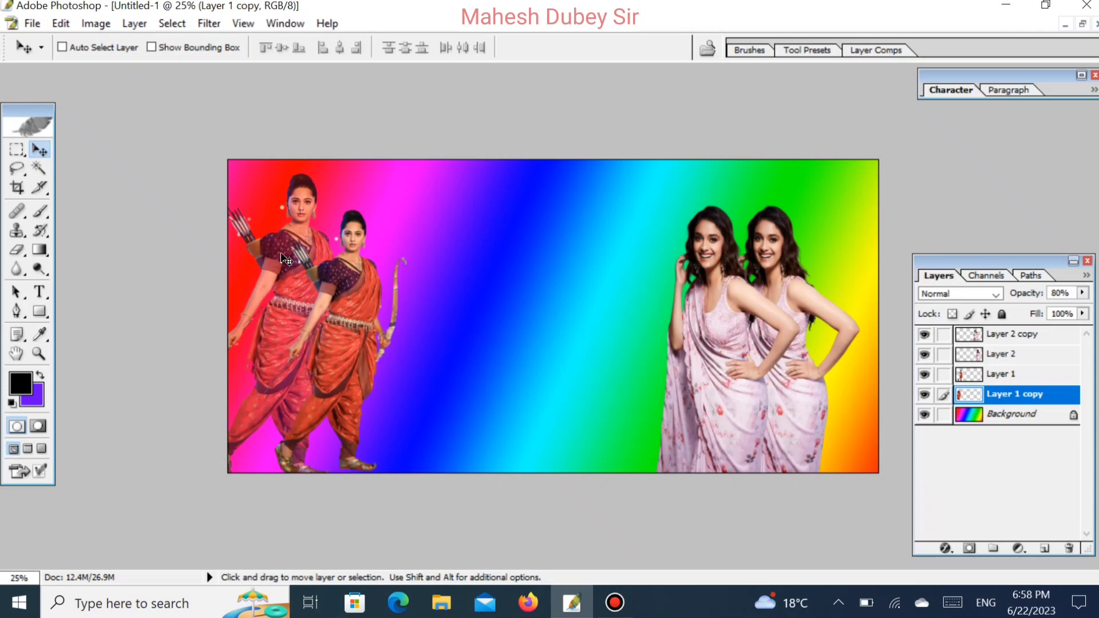
{"action": "key", "text": "7"}
{"action": "key", "text": "6"}
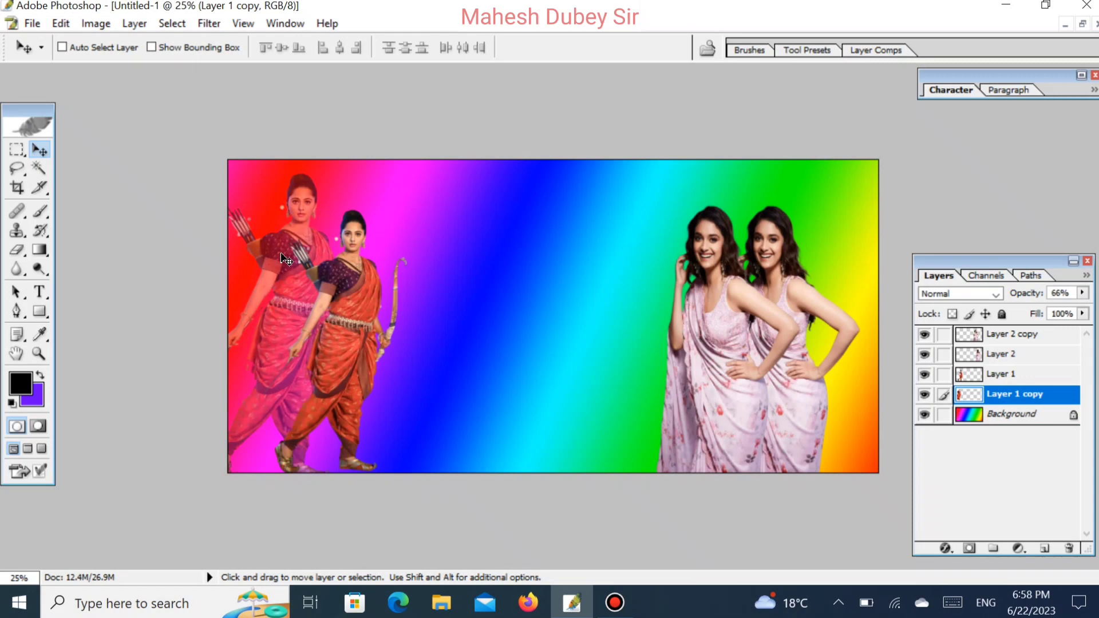
{"action": "key", "text": "5"}
{"action": "key", "text": "5"}
{"action": "key", "text": "3"}
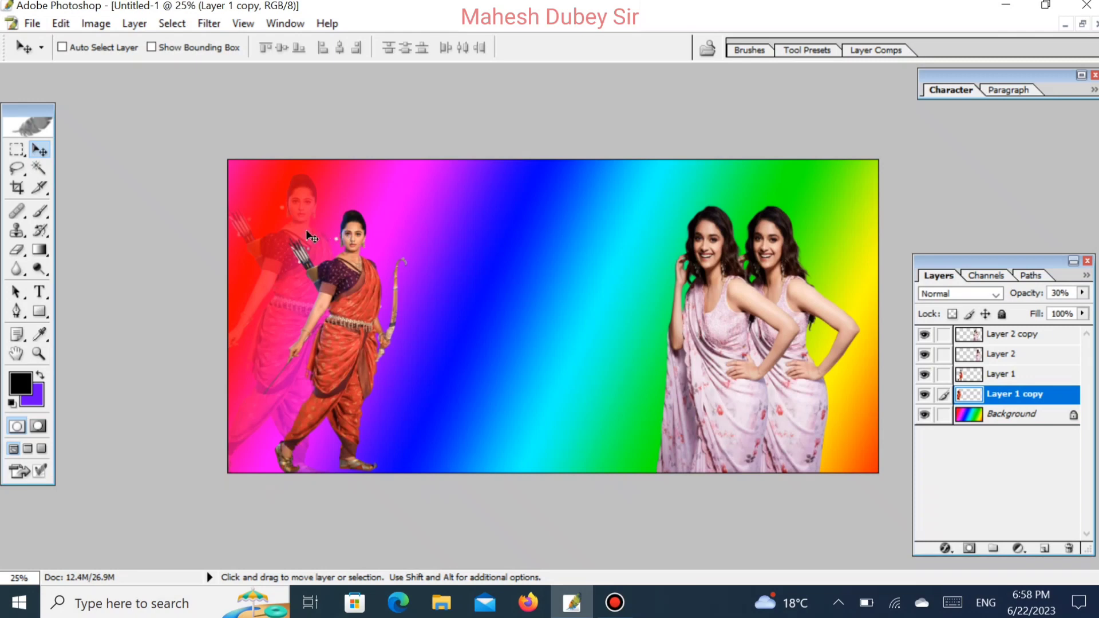
Scale the faded archer on Layer 1 copy to 112.3% width and 99.4% height, and commit the transform.
{"action": "key", "text": "ctrl+t"}
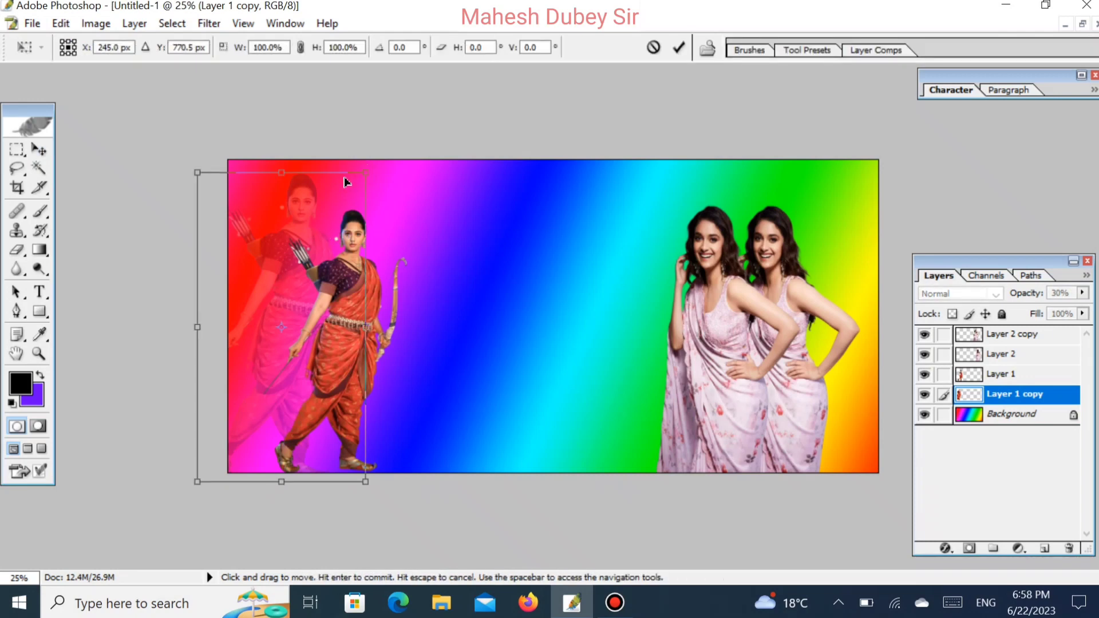
{"action": "left_click", "coordinate": [61, 23]}
{"action": "mouse_move", "coordinate": [194, 360]}
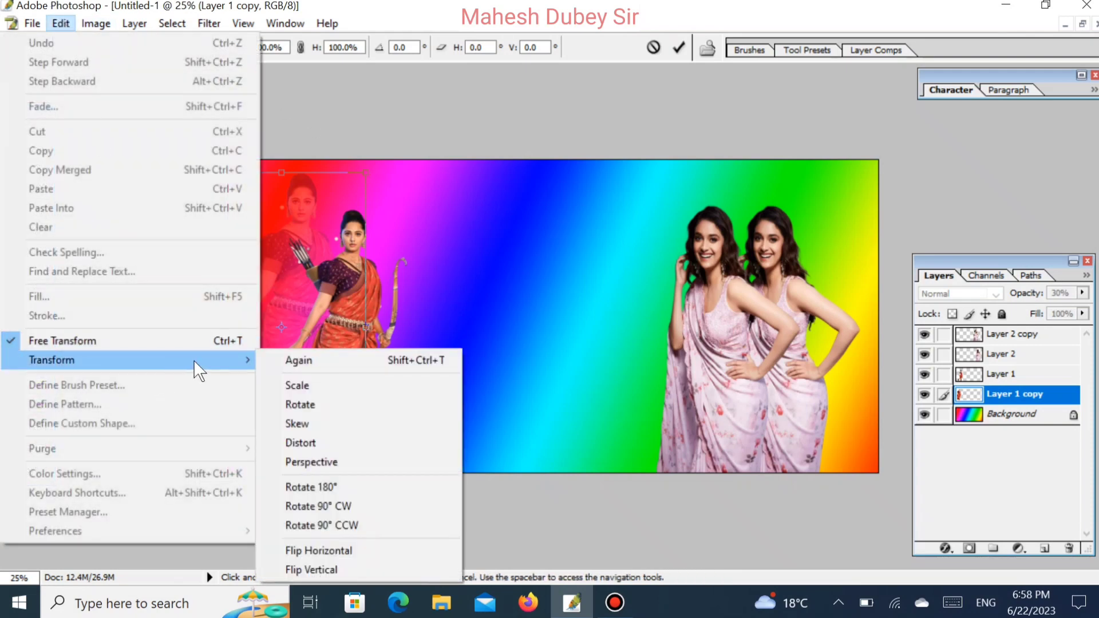
{"action": "left_click", "coordinate": [313, 386]}
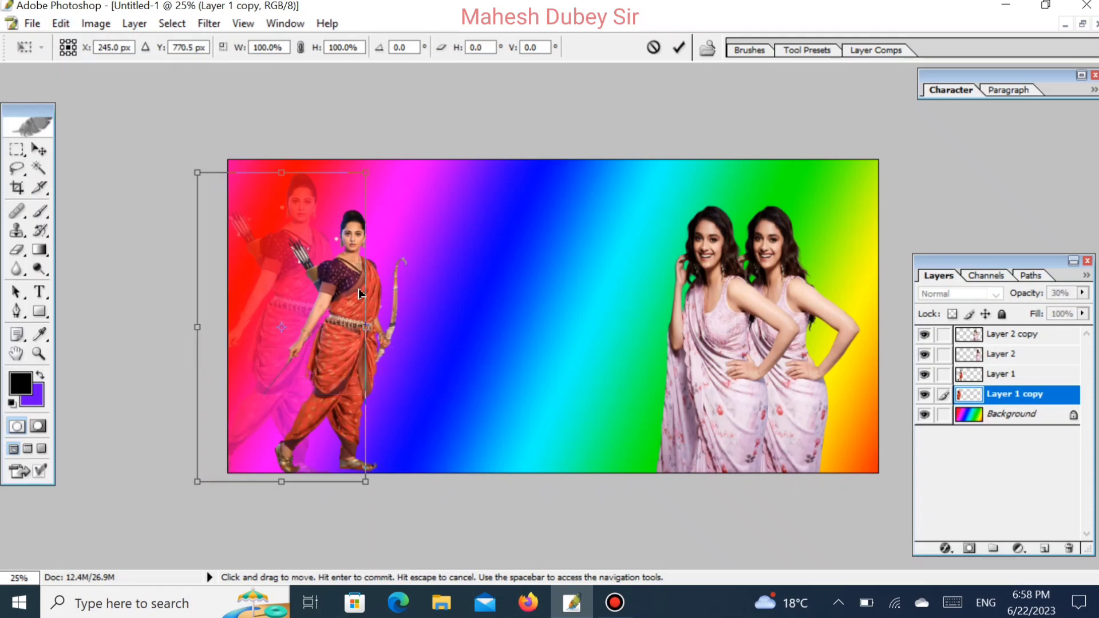
{"action": "mouse_move", "coordinate": [364, 170]}
{"action": "left_mouse_down"}
{"action": "mouse_move", "coordinate": [388, 166]}
{"action": "mouse_move", "coordinate": [379, 162]}
{"action": "mouse_move", "coordinate": [386, 173]}
{"action": "left_mouse_up"}
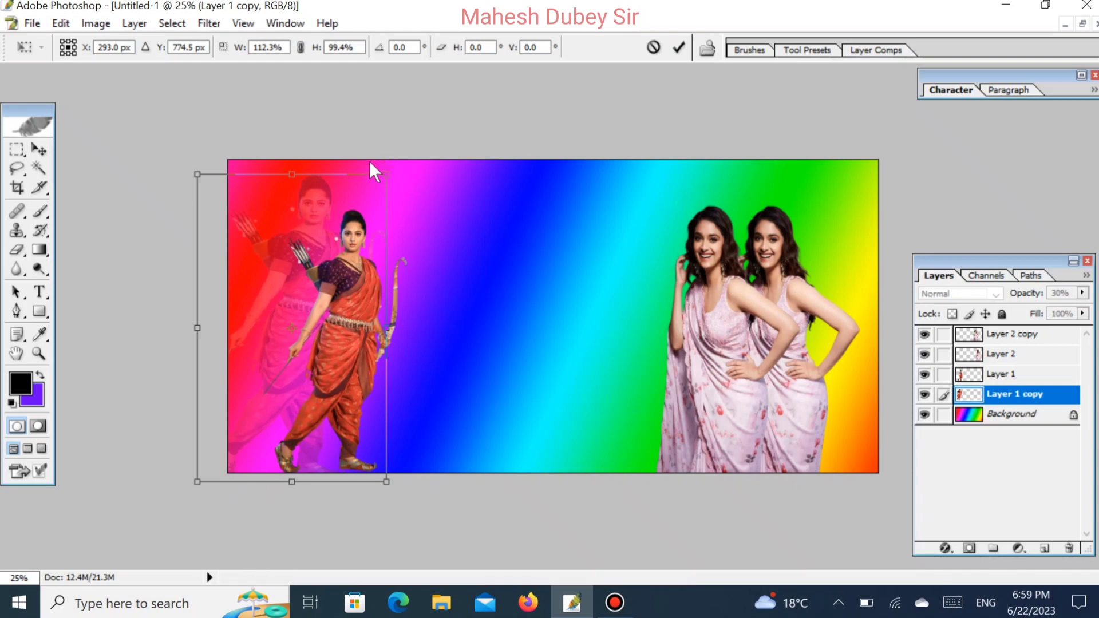
{"action": "double_click", "coordinate": [348, 215]}
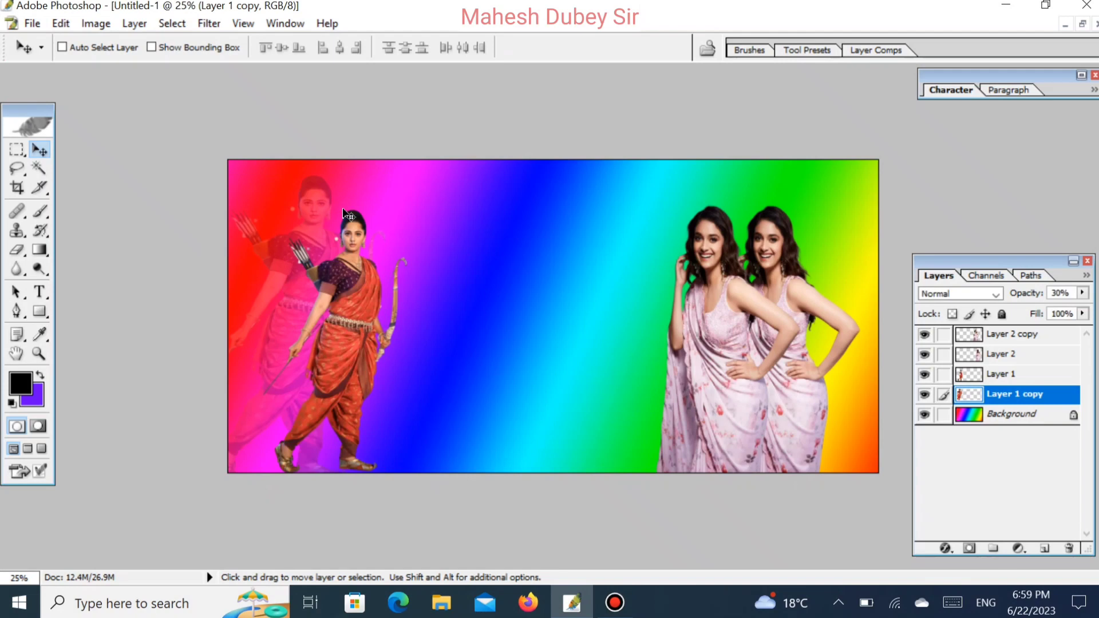
Rotate the faded archer on Layer 1 copy by -2.4° and commit the transform.
{"action": "key", "text": "ctrl+t"}
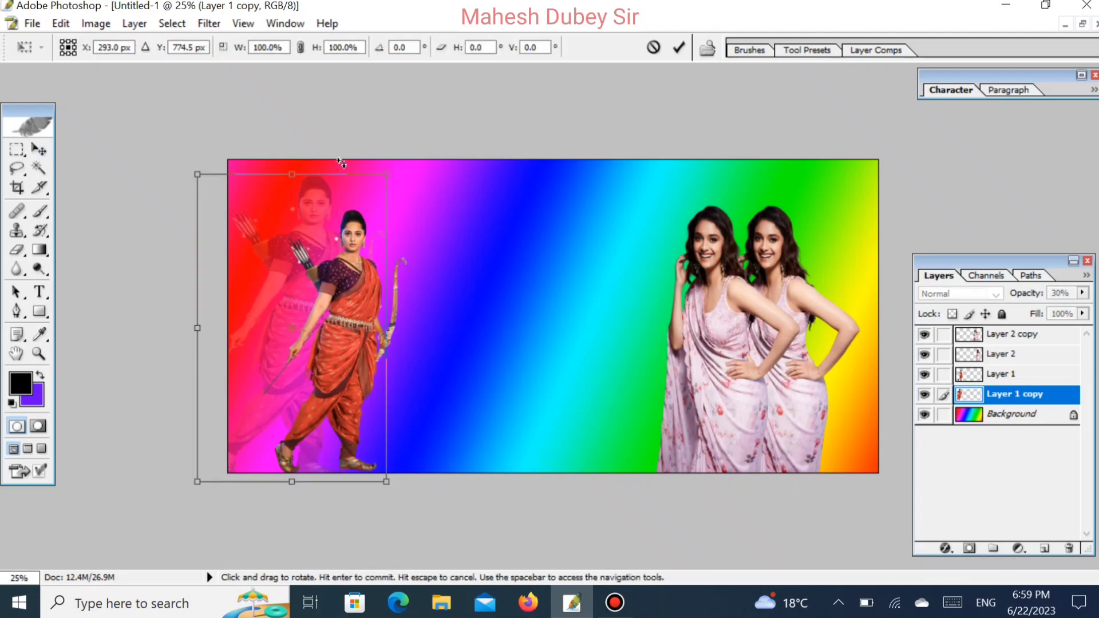
{"action": "left_click_drag", "start_coordinate": [340, 163], "coordinate": [336, 164]}
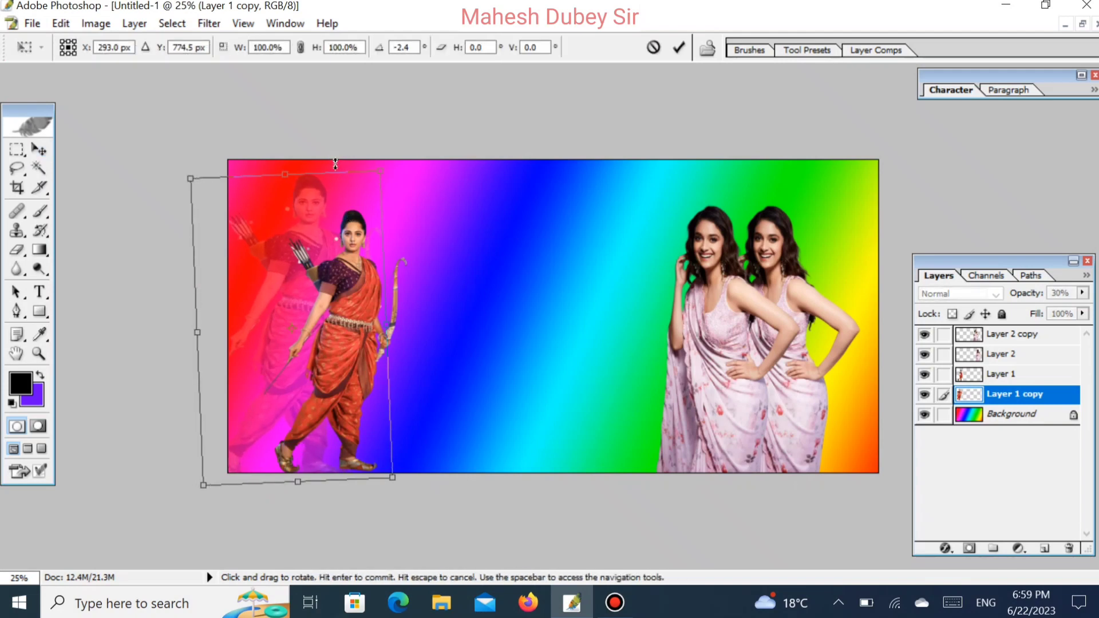
{"action": "double_click", "coordinate": [343, 204]}
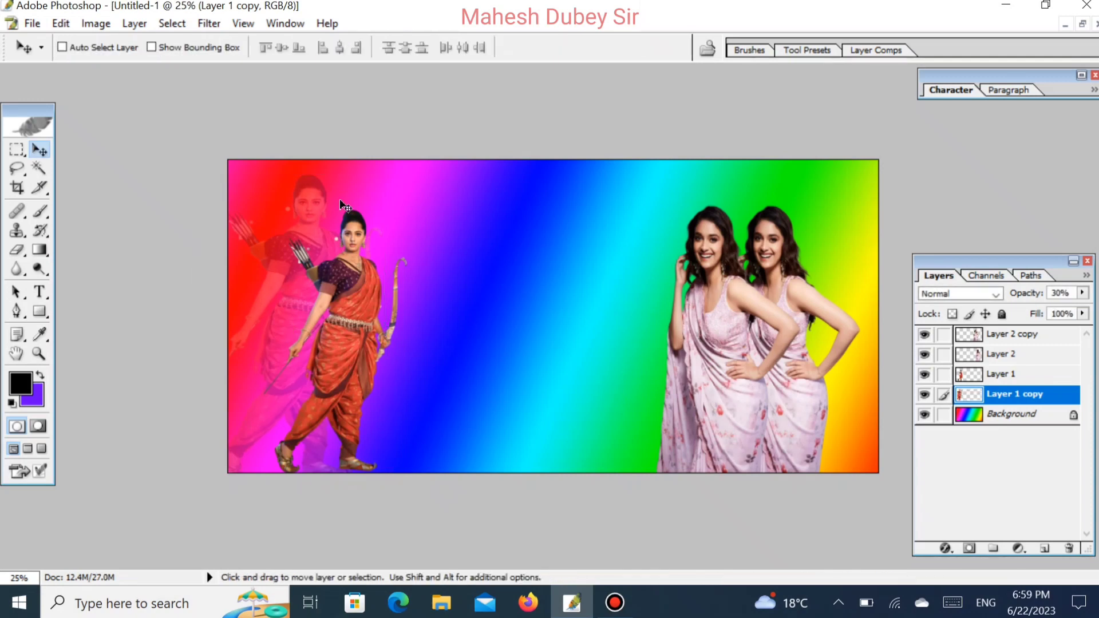
Select Layer 2 copy and send it down the layer stack to just above the Background.
{"action": "right_click", "coordinate": [708, 285]}
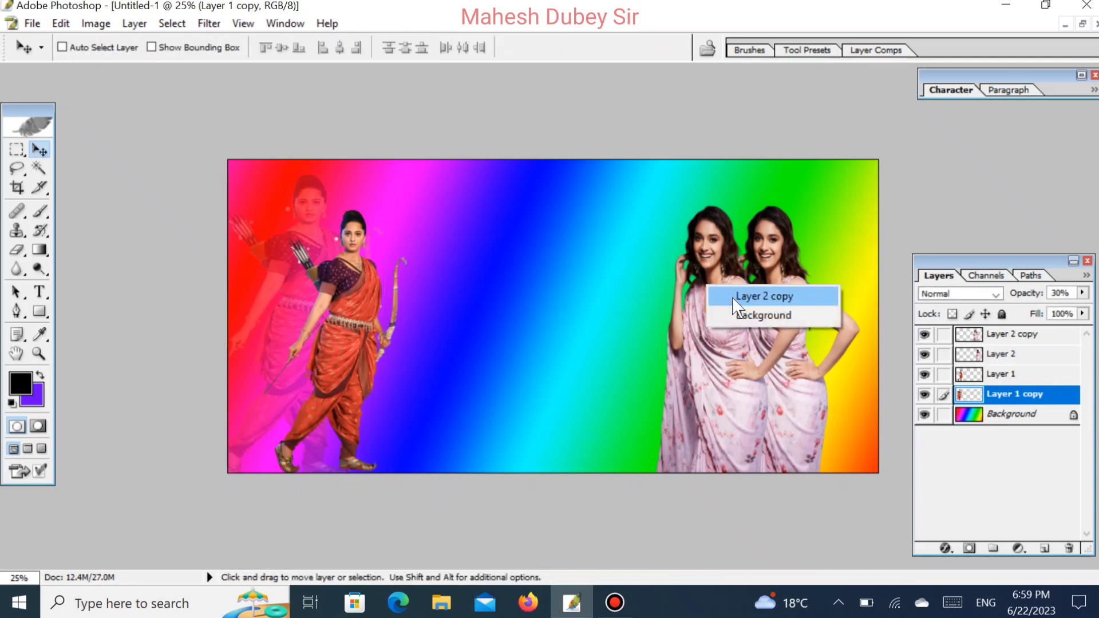
{"action": "left_click", "coordinate": [761, 296]}
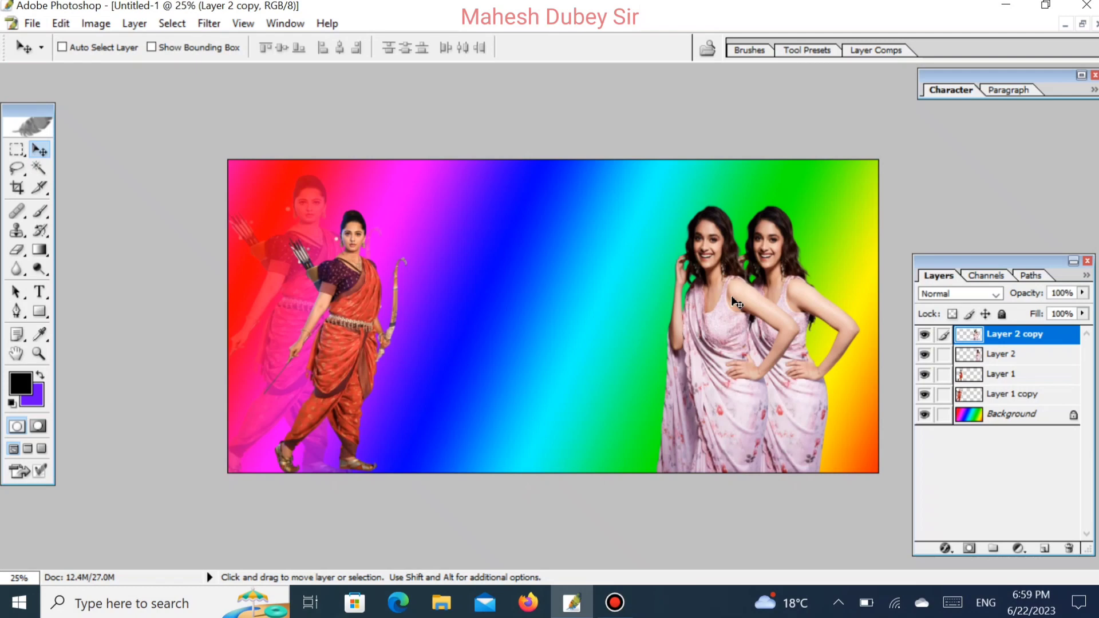
{"action": "key", "text": "ctrl+bracketleft"}
{"action": "key", "text": "ctrl+bracketleft"}
{"action": "key", "text": "ctrl+bracketleft"}
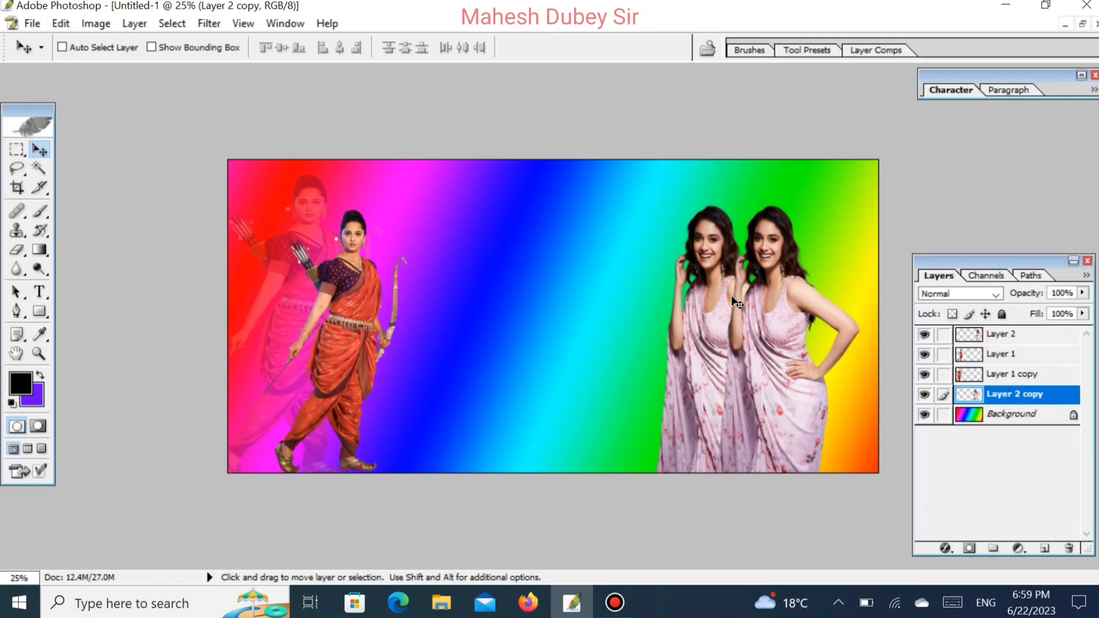
Scale Layer 2 copy proportionally to 124.8% and move it left, away from the other woman in the pink sari.
{"action": "key", "text": "ctrl+t"}
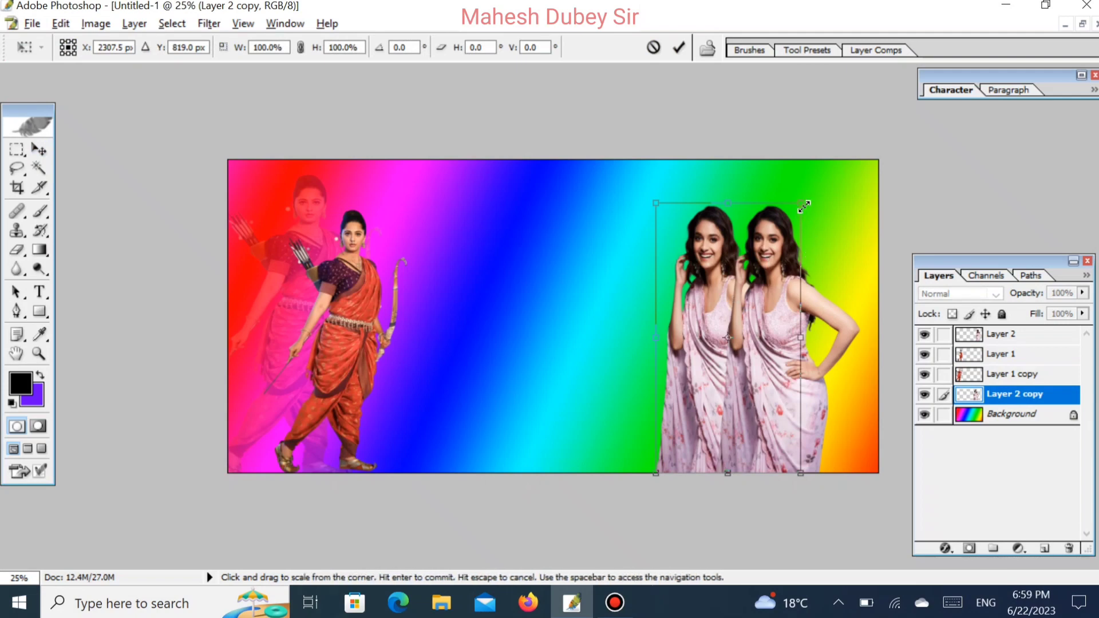
{"action": "left_click_drag", "start_coordinate": [801, 205], "coordinate": [847, 186]}
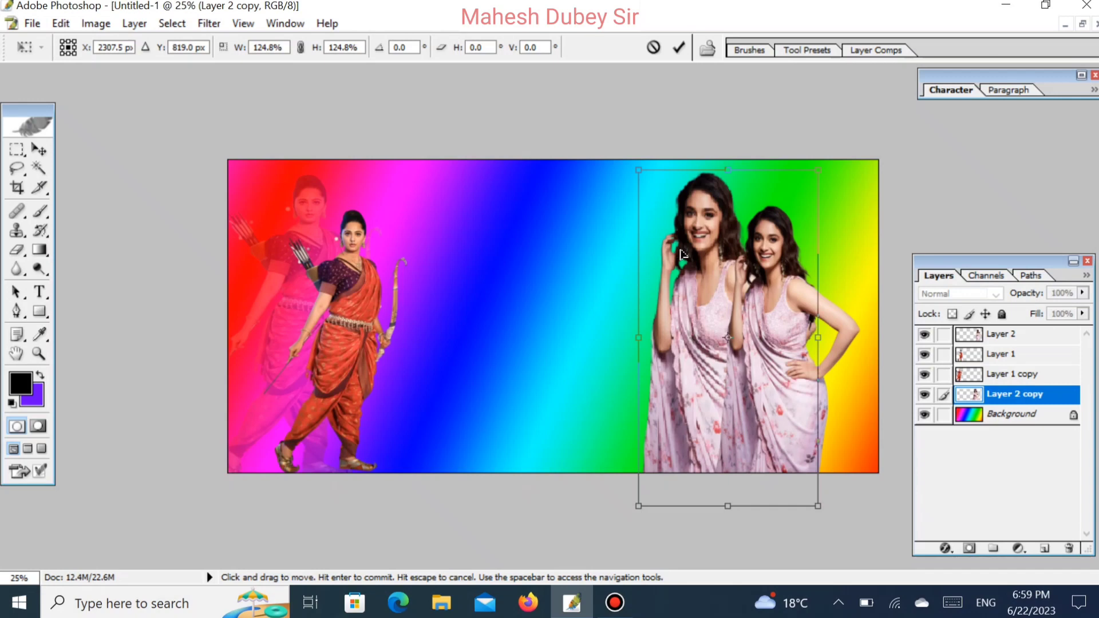
{"action": "left_click_drag", "start_coordinate": [681, 252], "coordinate": [632, 252]}
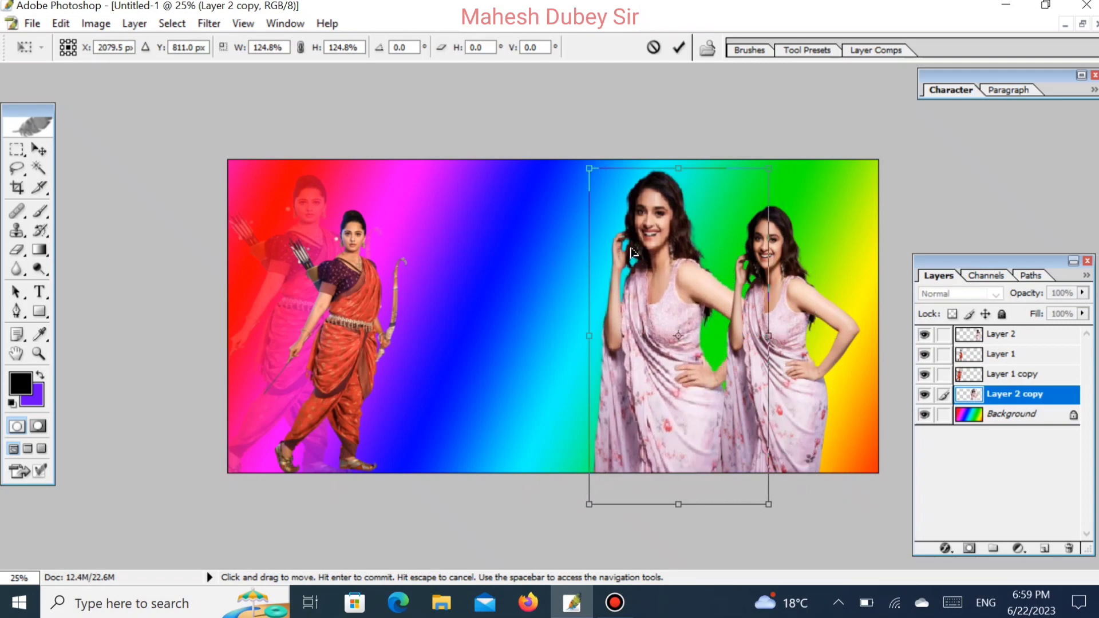
{"action": "key", "text": "Return"}
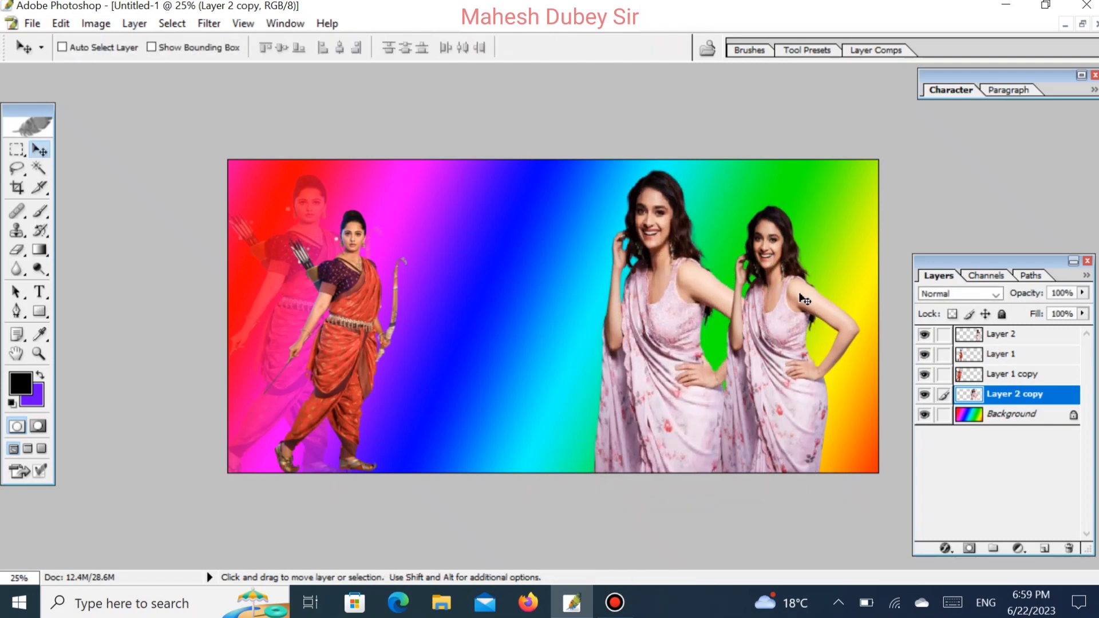
Select Layer 2 and send it down the layer stack to just above the Background, behind the enlarged copy.
{"action": "right_click", "coordinate": [813, 305]}
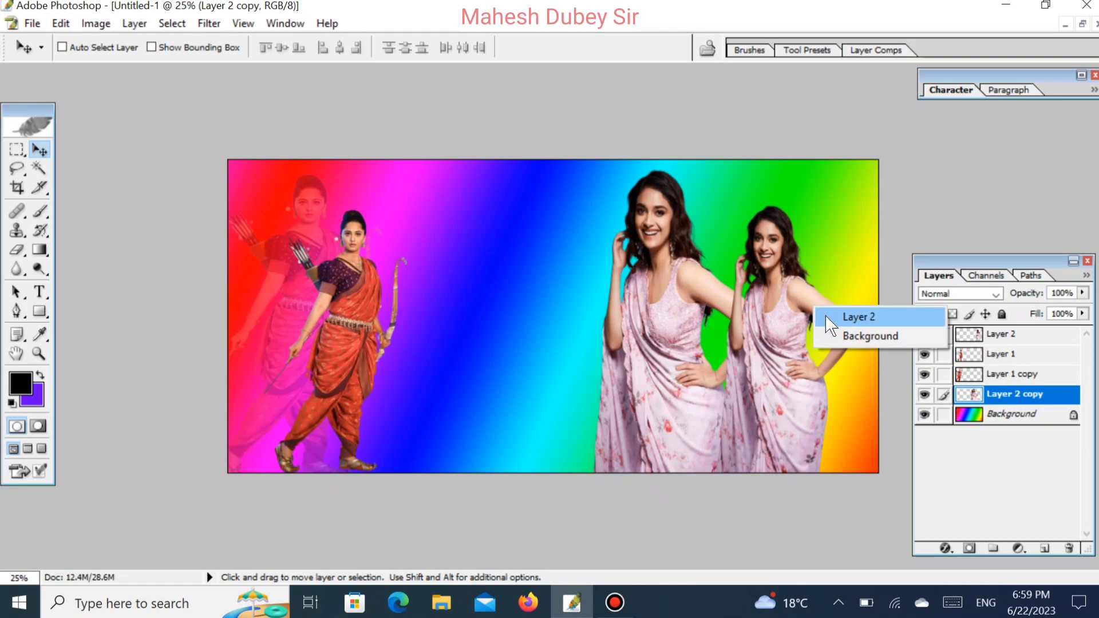
{"action": "left_click", "coordinate": [828, 319]}
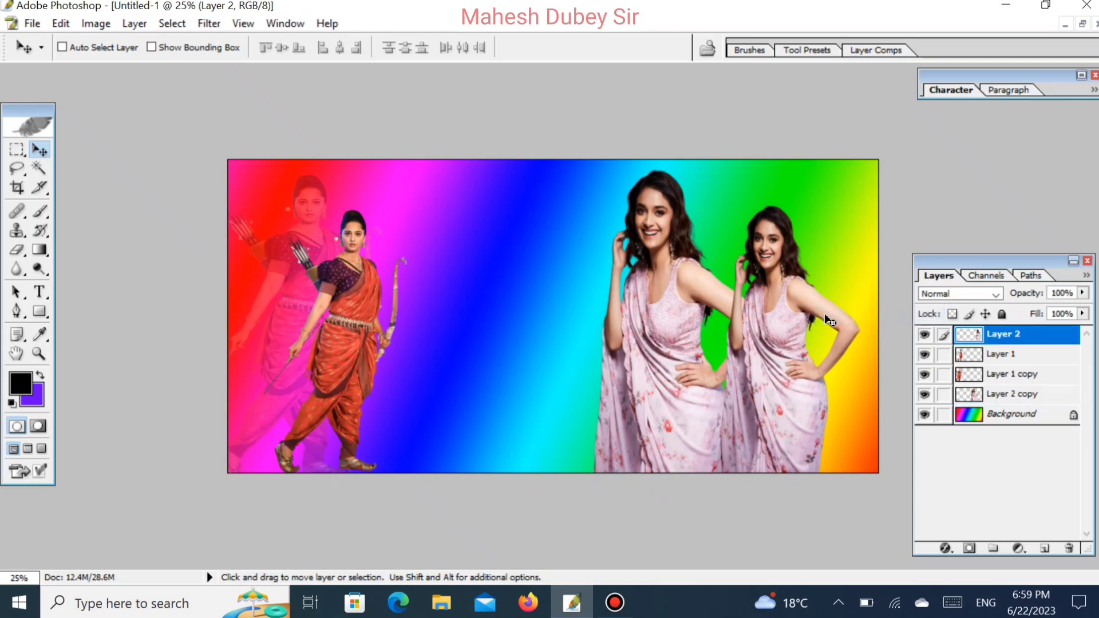
{"action": "key", "text": "ctrl+bracketleft"}
{"action": "key", "text": "ctrl+bracketleft"}
{"action": "key", "text": "ctrl+bracketleft"}
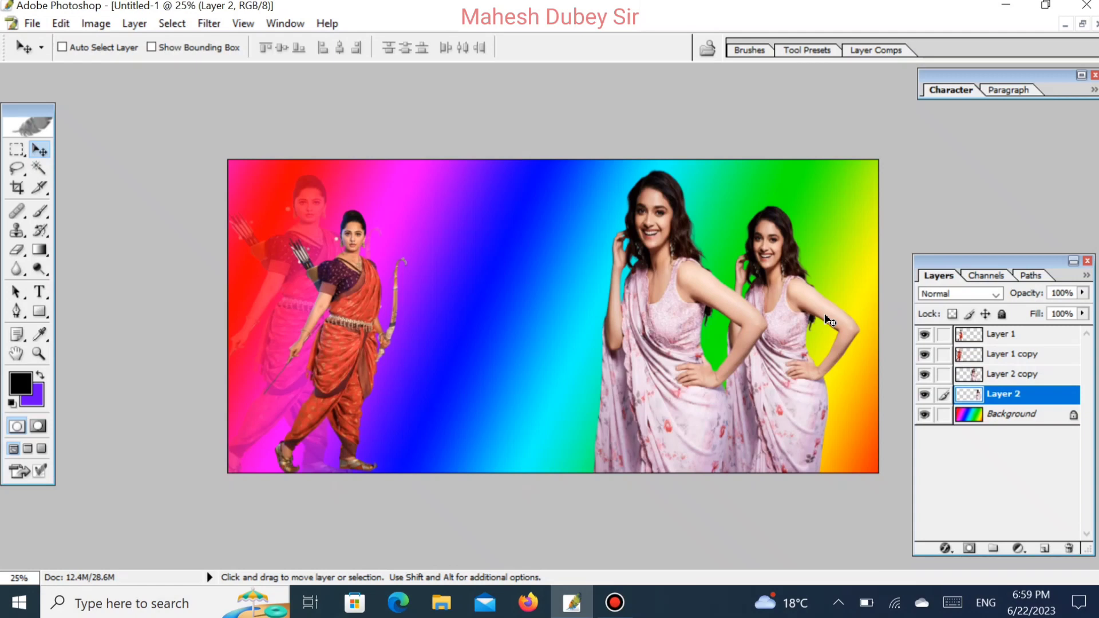
Lower Layer 2's opacity to 40% and nudge the faded figure slightly to the right.
{"action": "key", "text": "4"}
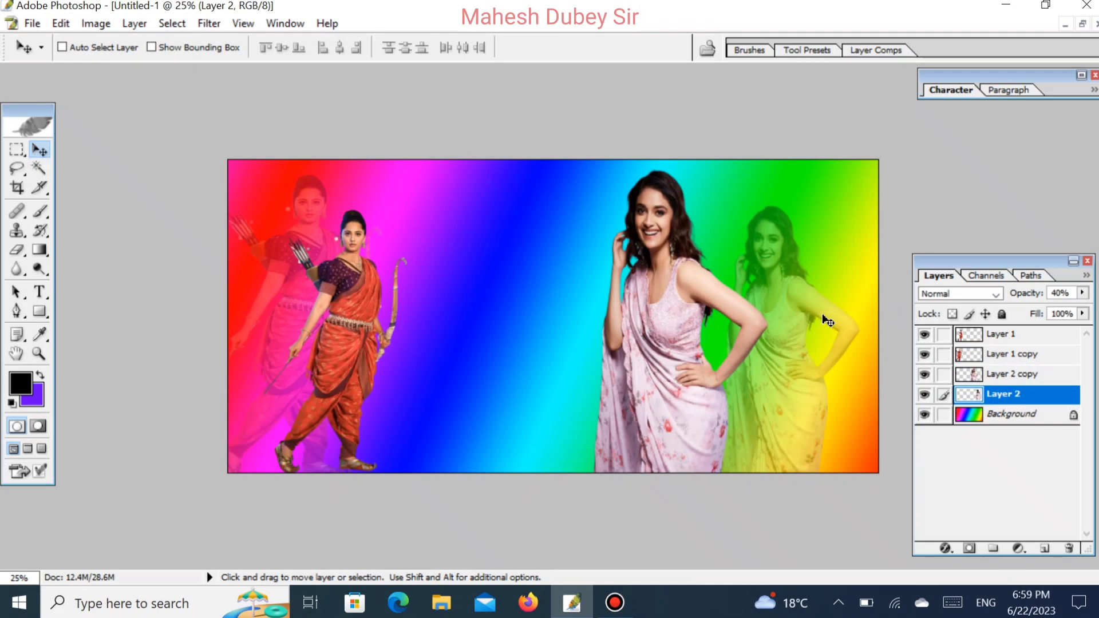
{"action": "key", "text": "shift+Right"}
{"action": "key", "text": "shift+Right"}
{"action": "key", "text": "shift+Right"}
{"action": "key", "text": "shift+Right"}
{"action": "key", "text": "shift+Right"}
{"action": "key", "text": "shift+Right"}
{"action": "key", "text": "shift+Right"}
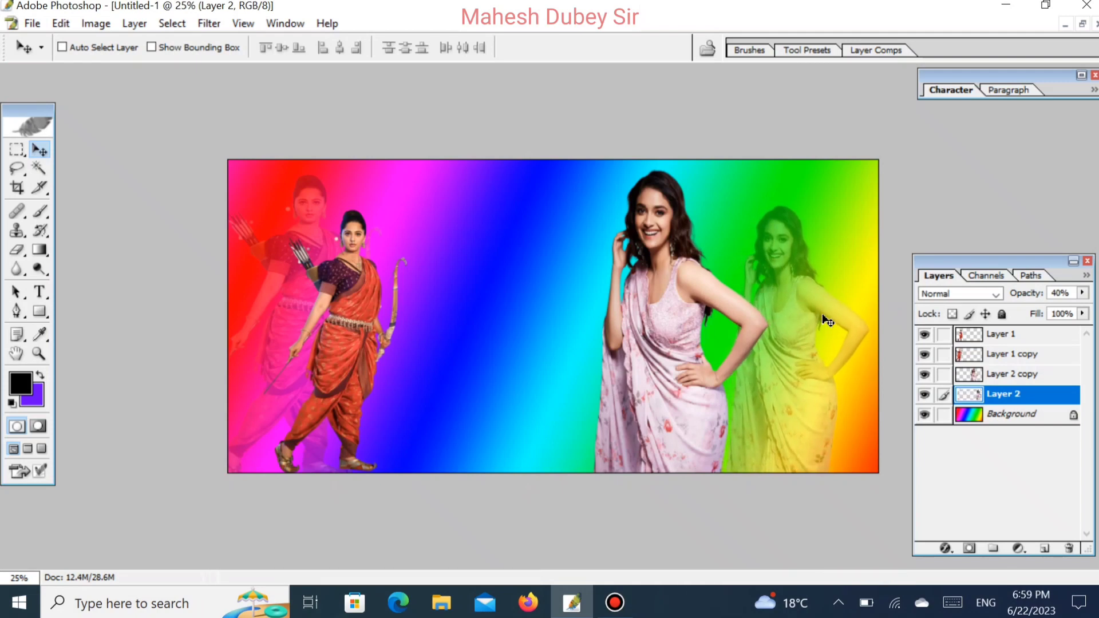
{"action": "key", "text": "shift+Right"}
{"action": "key", "text": "shift+Right"}
{"action": "key", "text": "shift+Right"}
{"action": "key", "text": "shift+Right"}
{"action": "key", "text": "shift+Right"}
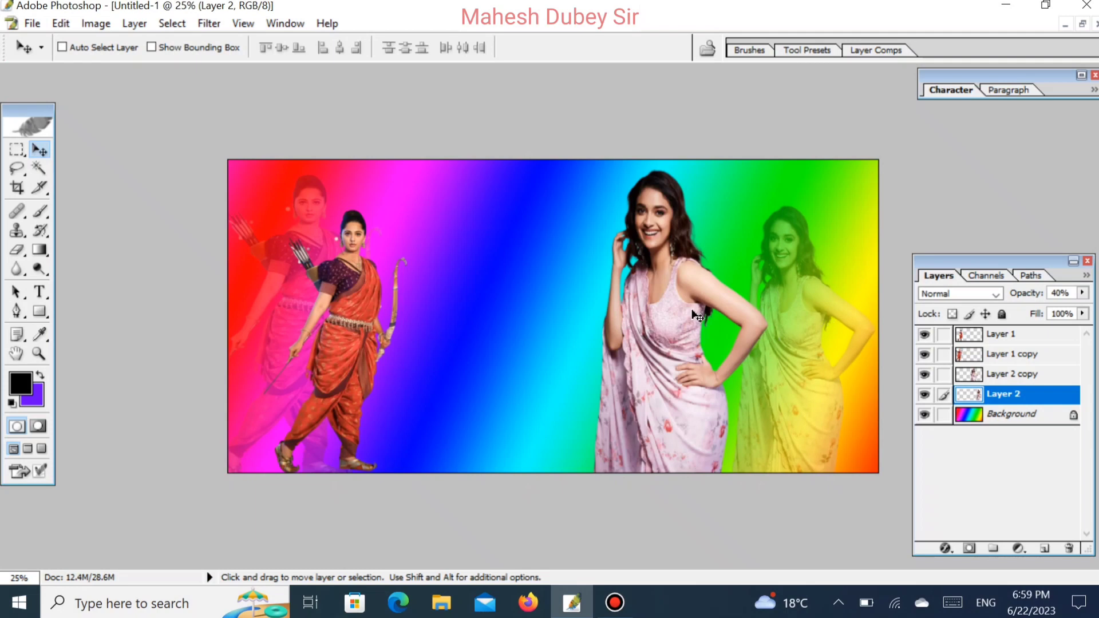
Select Layer 2 copy and move the large figure right and slightly down so it overlaps the faded one.
{"action": "right_click", "coordinate": [693, 313]}
{"action": "left_click", "coordinate": [714, 323]}
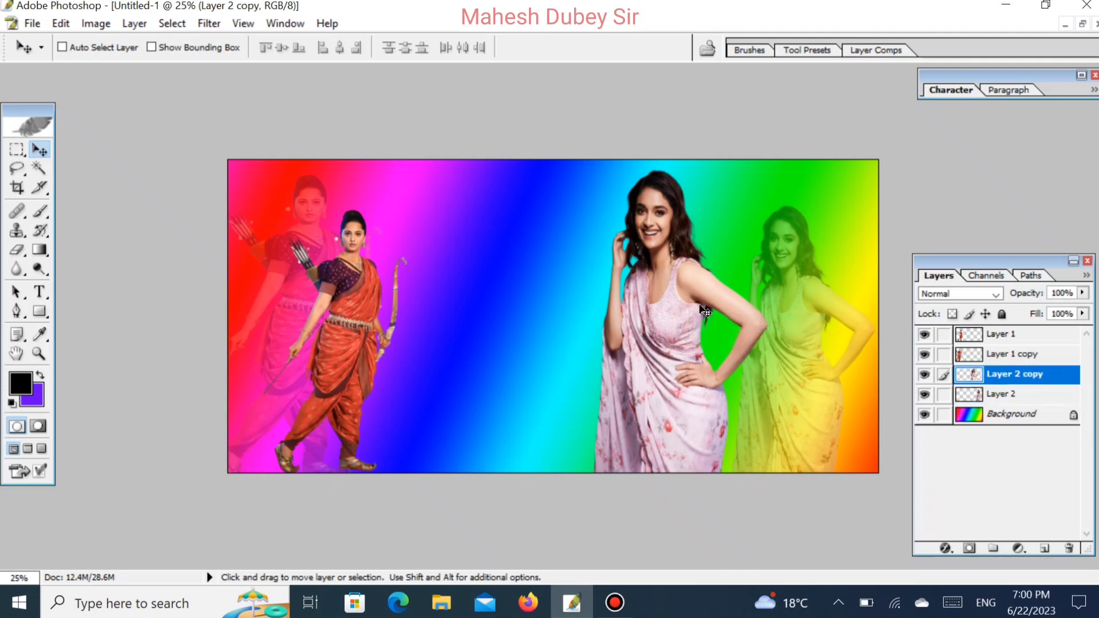
{"action": "left_click_drag", "start_coordinate": [705, 311], "coordinate": [733, 314]}
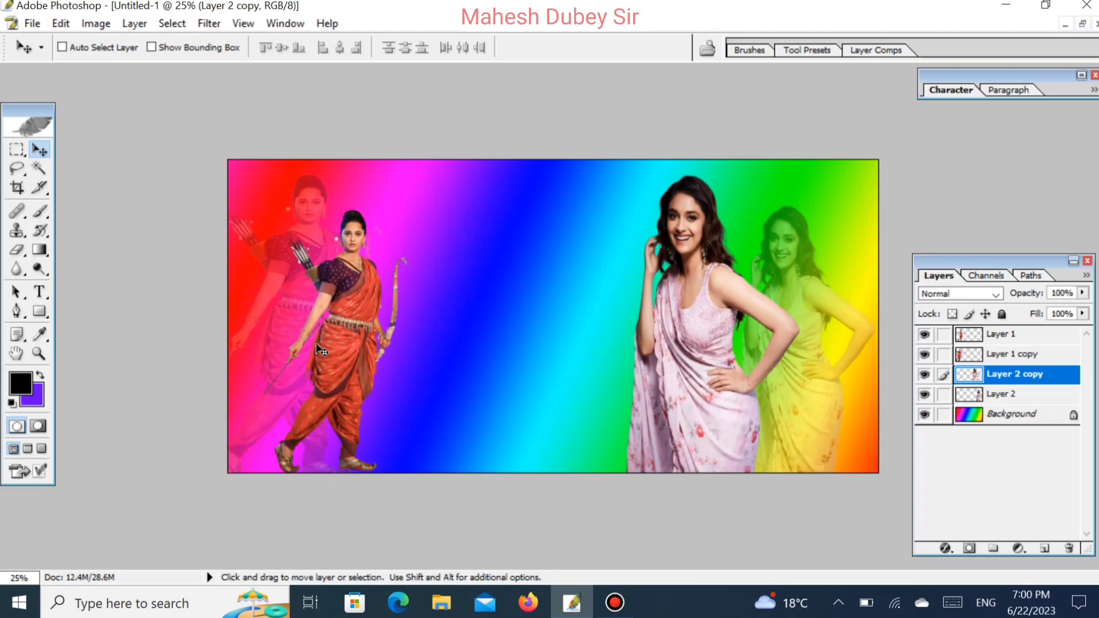
Add the black text "ckgwcyh" (बाहूबली) in Kruti Dev 036 at 43.32 pt on the blue area between the figures.
{"action": "left_click", "coordinate": [45, 291]}
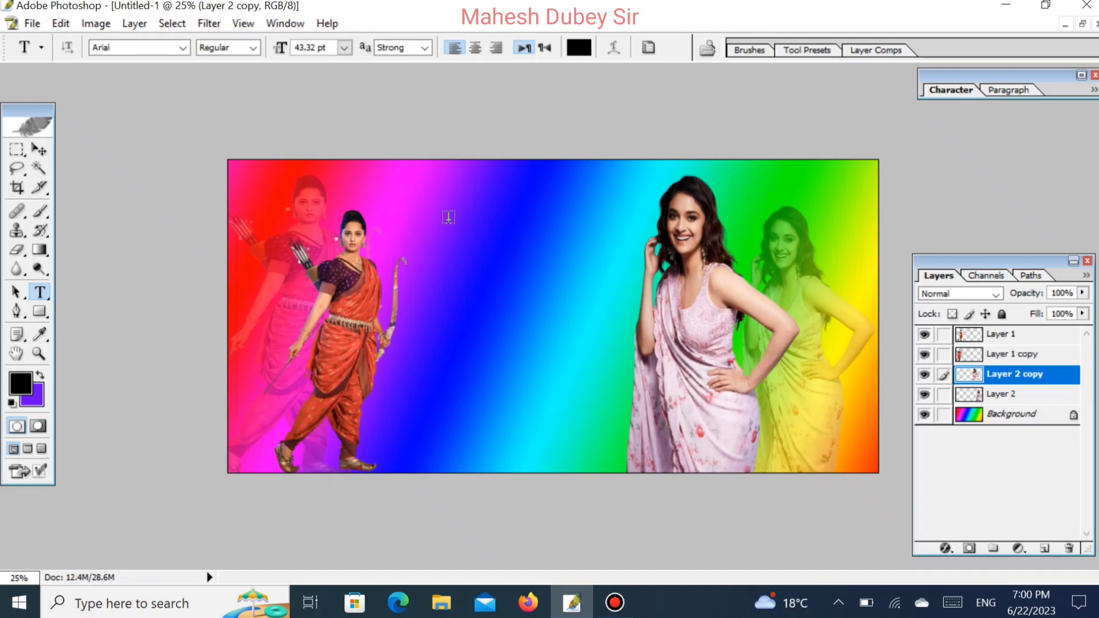
{"action": "left_click", "coordinate": [449, 217]}
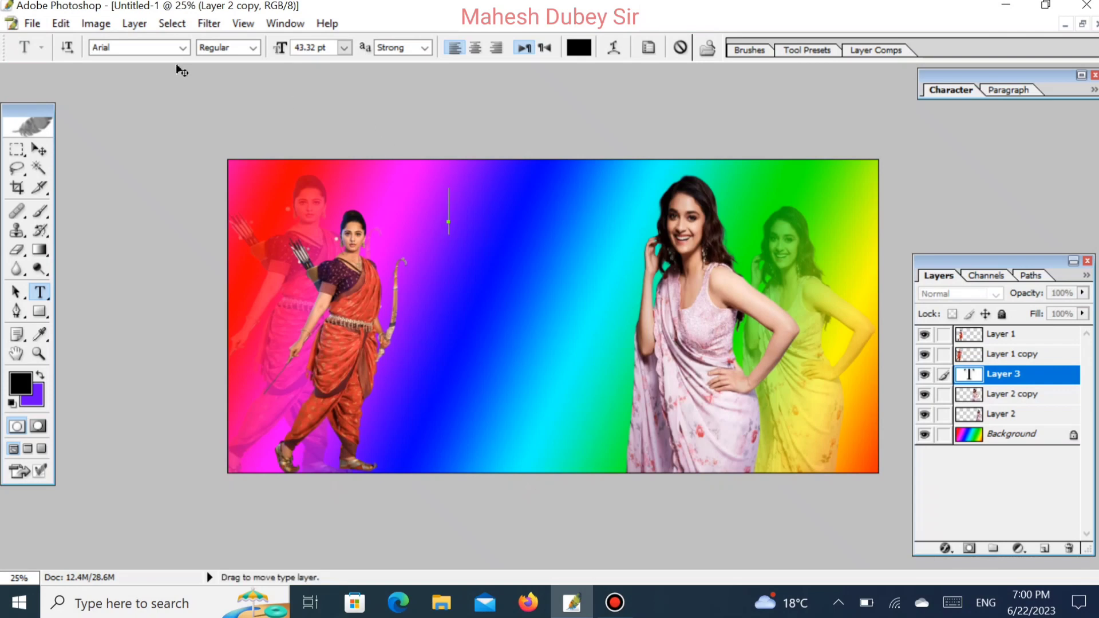
{"action": "left_click", "coordinate": [182, 48]}
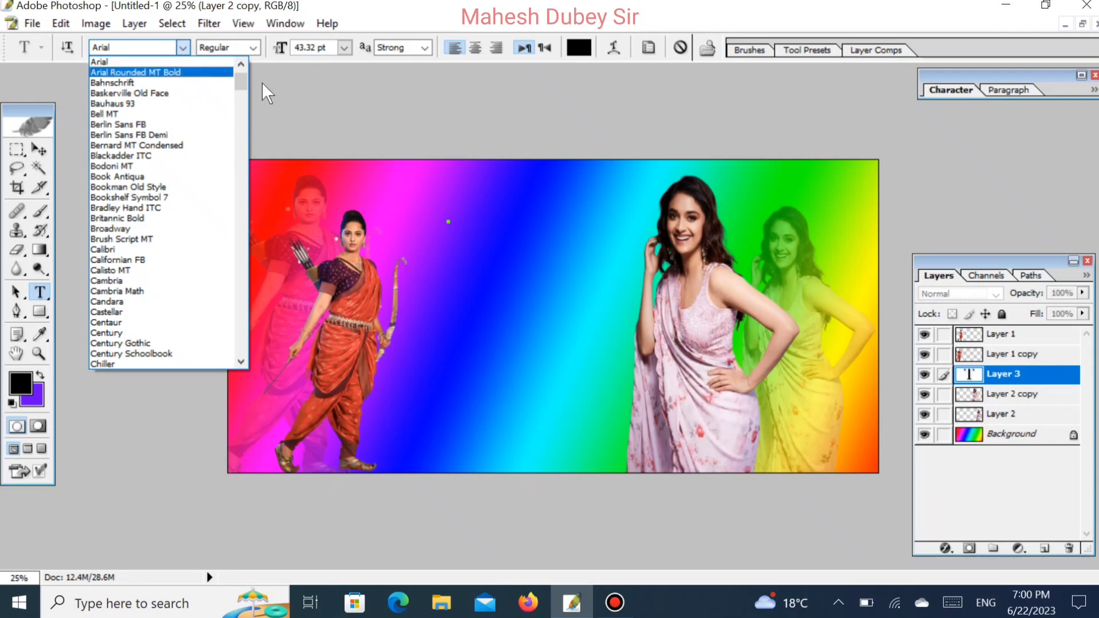
{"action": "left_click_drag", "start_coordinate": [239, 79], "coordinate": [239, 132]}
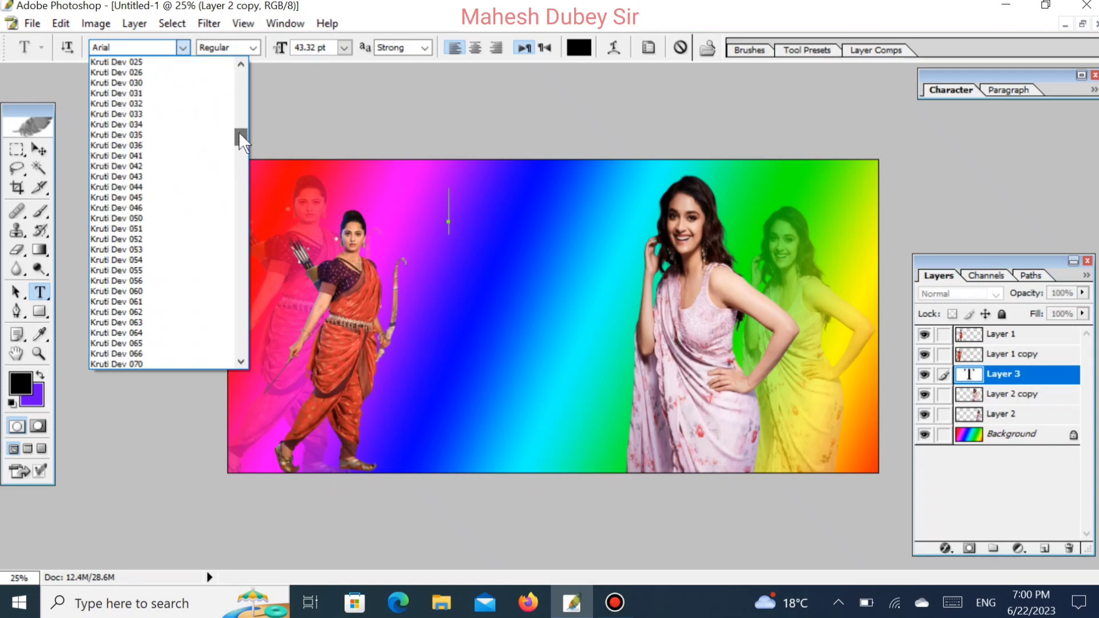
{"action": "left_click", "coordinate": [125, 146]}
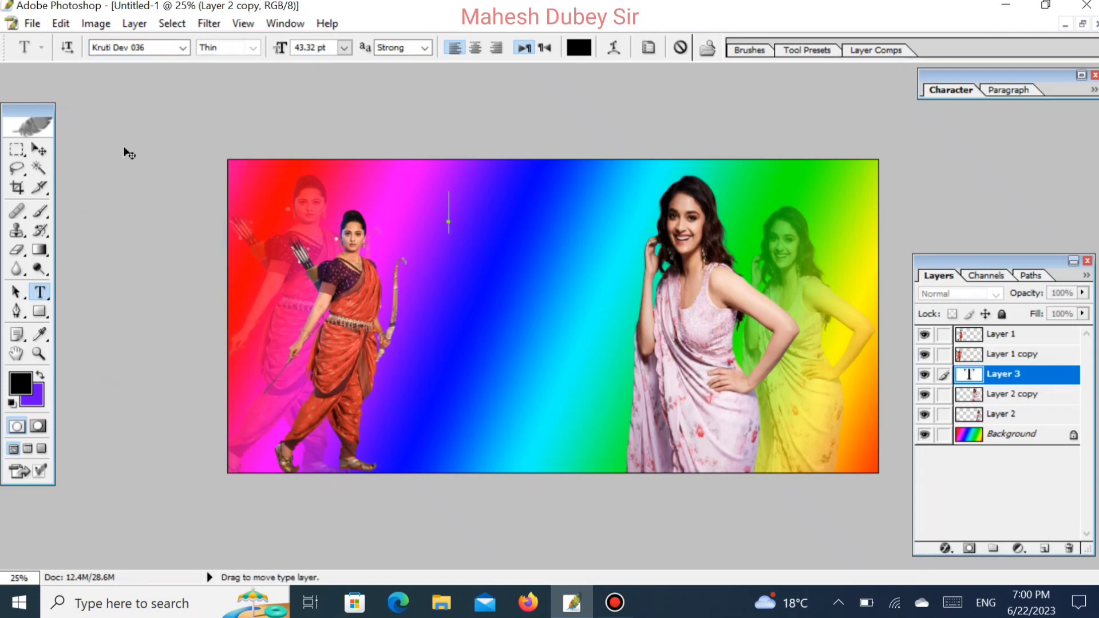
{"action": "type", "text": "ckgwc"}
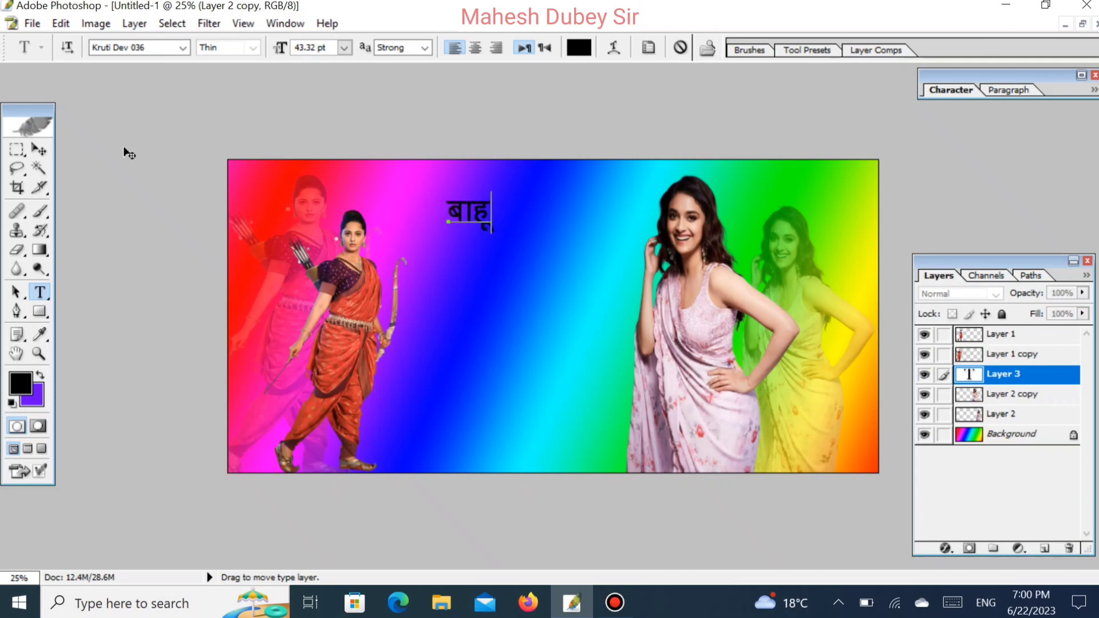
{"action": "type", "text": "yh"}
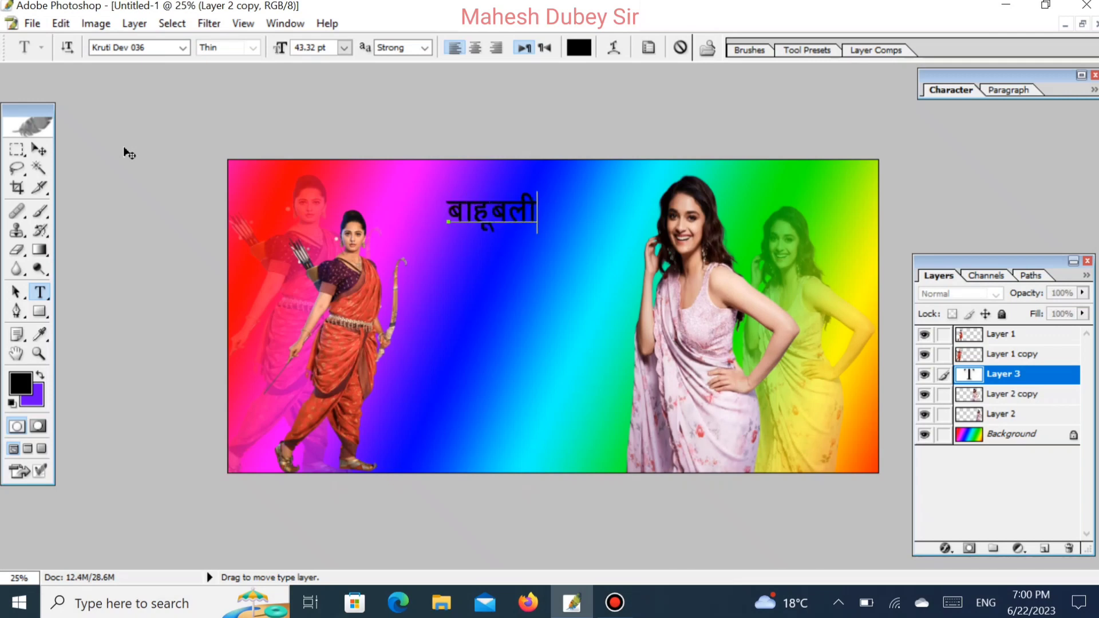
{"action": "left_click", "coordinate": [38, 149]}
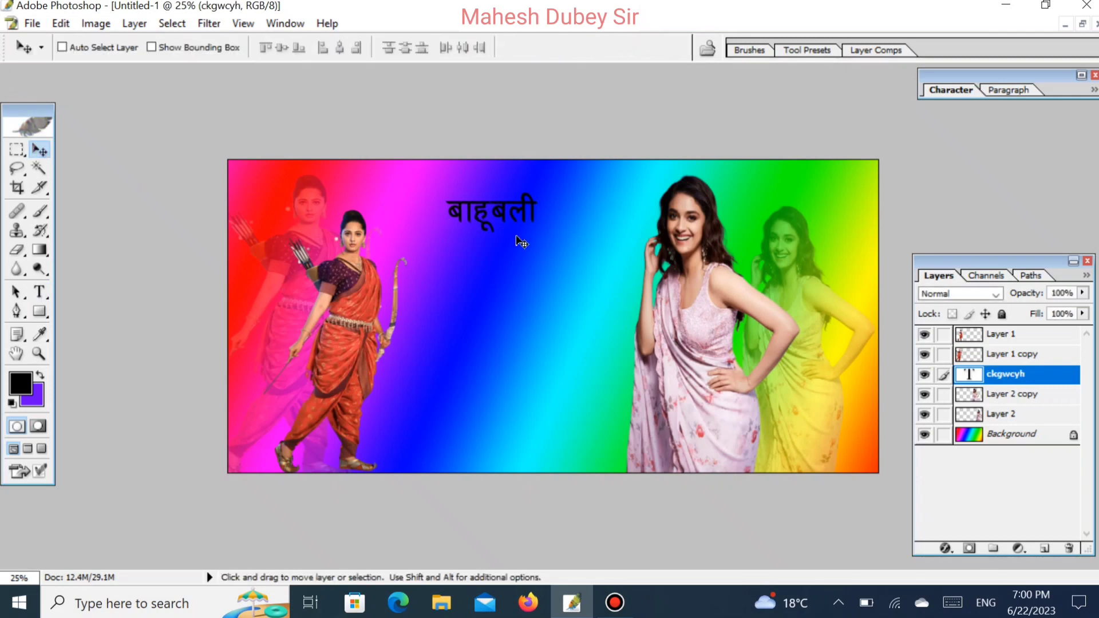
Scale the Hindi title with Free Transform to 66.51 pt, keeping it centred on the blue area.
{"action": "key", "text": "ctrl+t"}
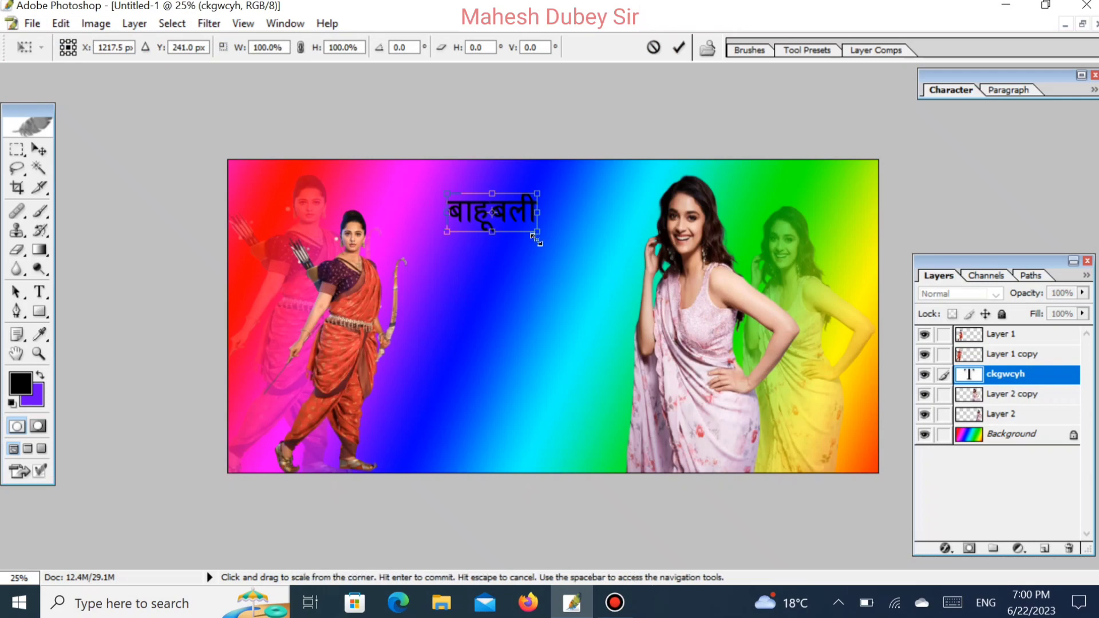
{"action": "left_click_drag", "start_coordinate": [534, 236], "coordinate": [595, 260]}
{"action": "key", "text": "Return"}
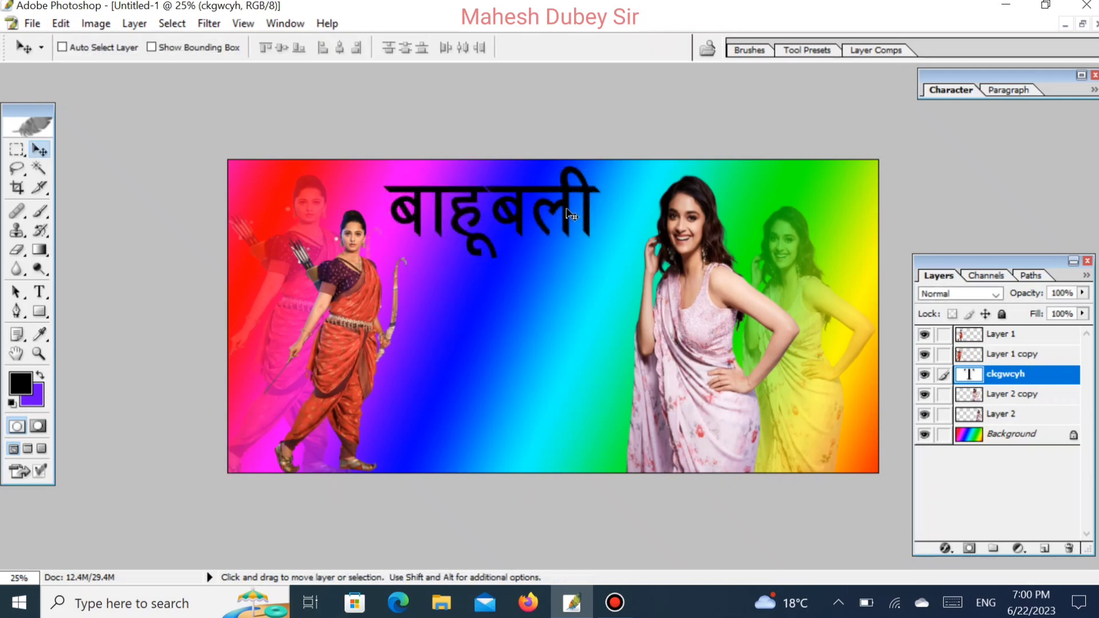
{"action": "key", "text": "ctrl+t"}
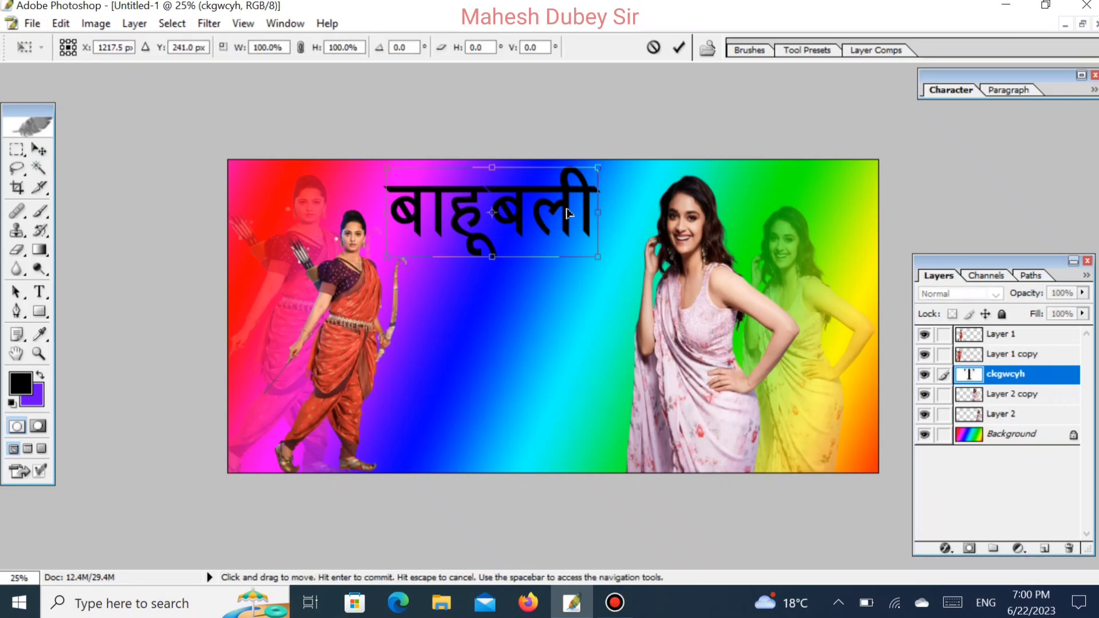
{"action": "left_click_drag", "start_coordinate": [596, 260], "coordinate": [562, 242]}
{"action": "key", "text": "Return"}
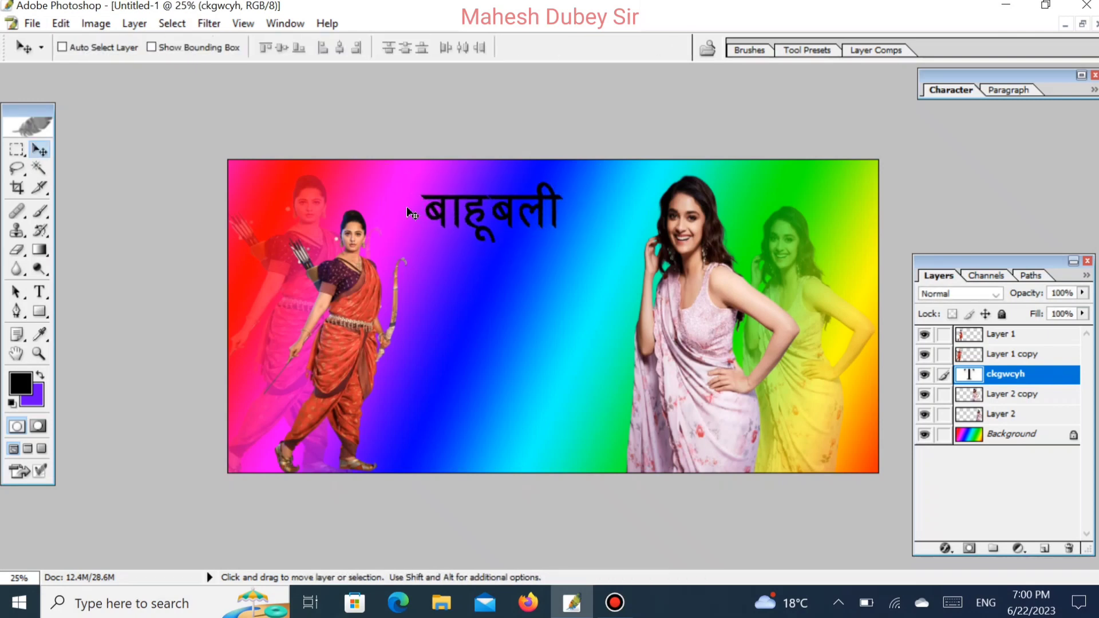
{"action": "left_click", "coordinate": [41, 290]}
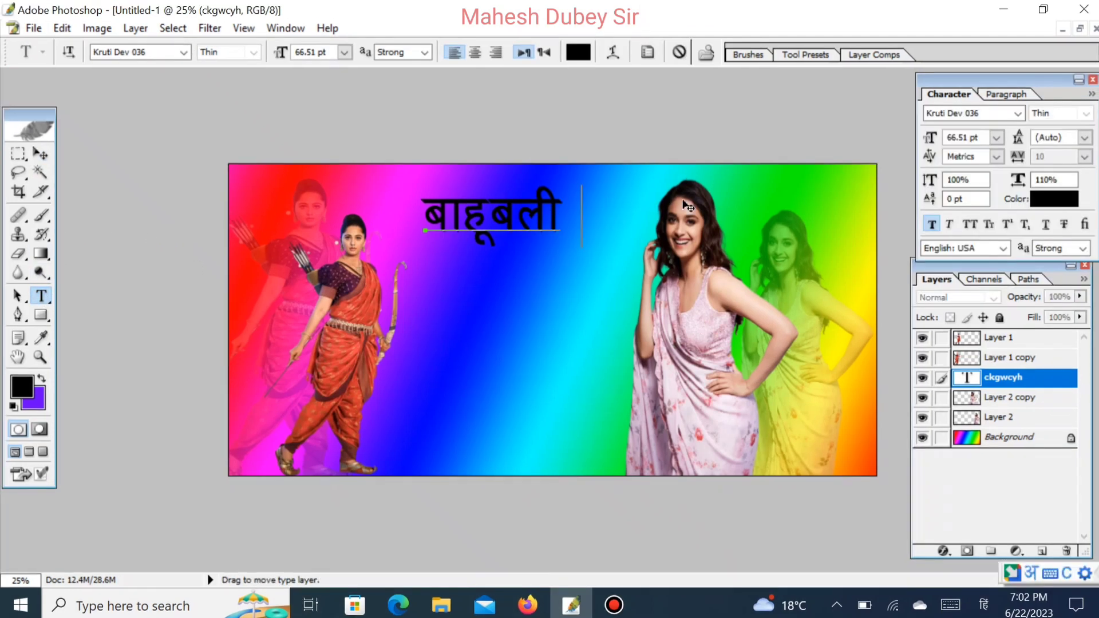
{"action": "type", "text": "vxsu"}
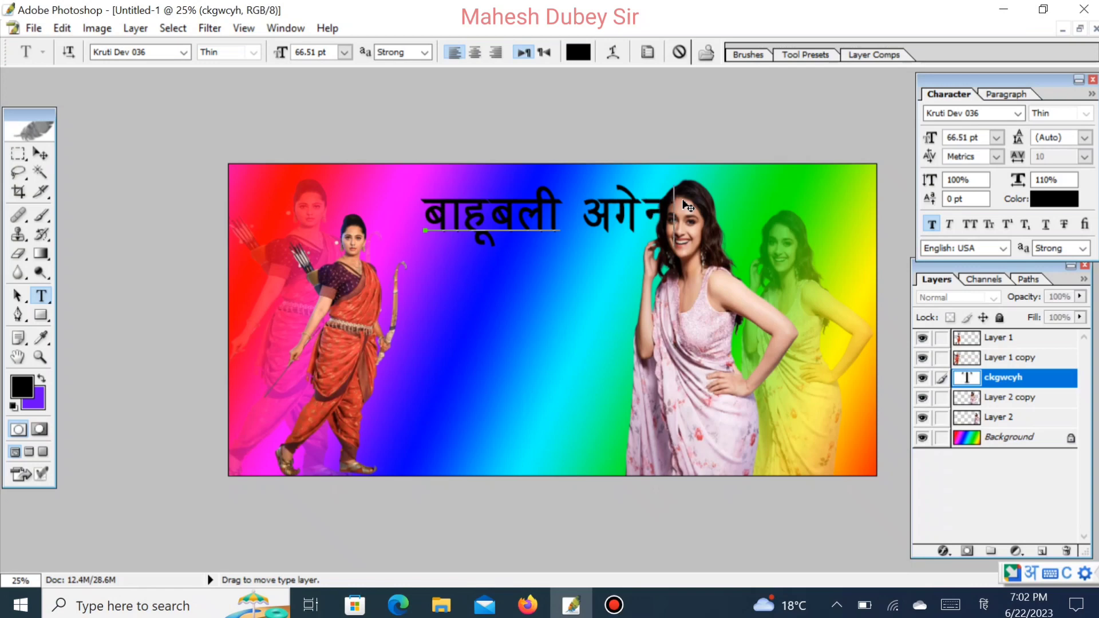
{"action": "key", "text": "Escape"}
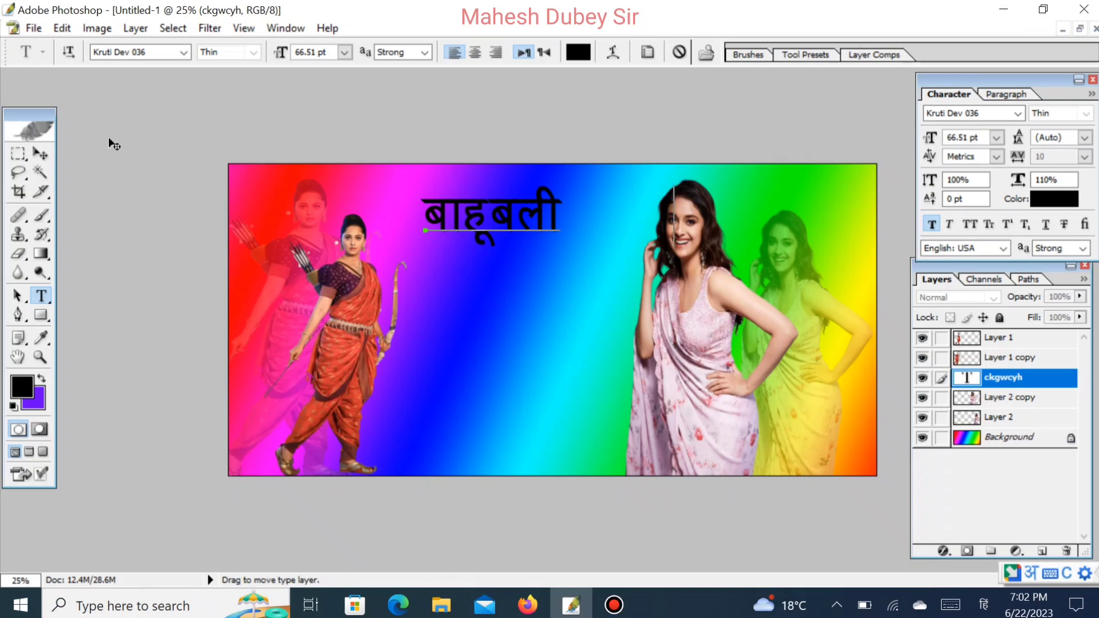
{"action": "left_click", "coordinate": [45, 153]}
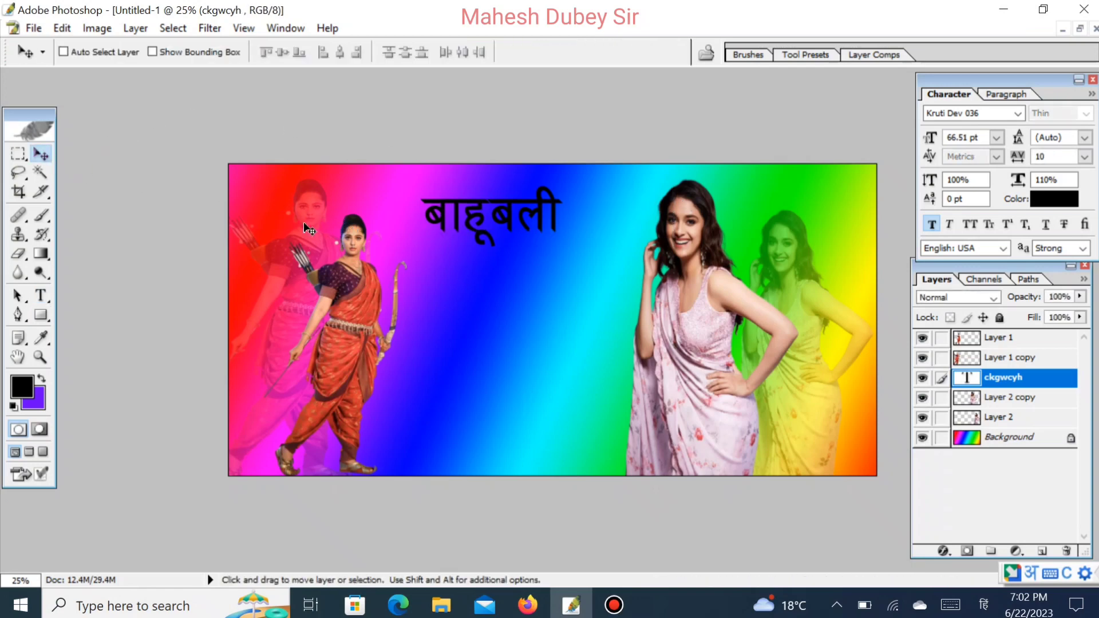
Reopen the title text at its end and delete the mistyped characters along with the last vowel sign of बाहूबली.
{"action": "left_click", "coordinate": [41, 296]}
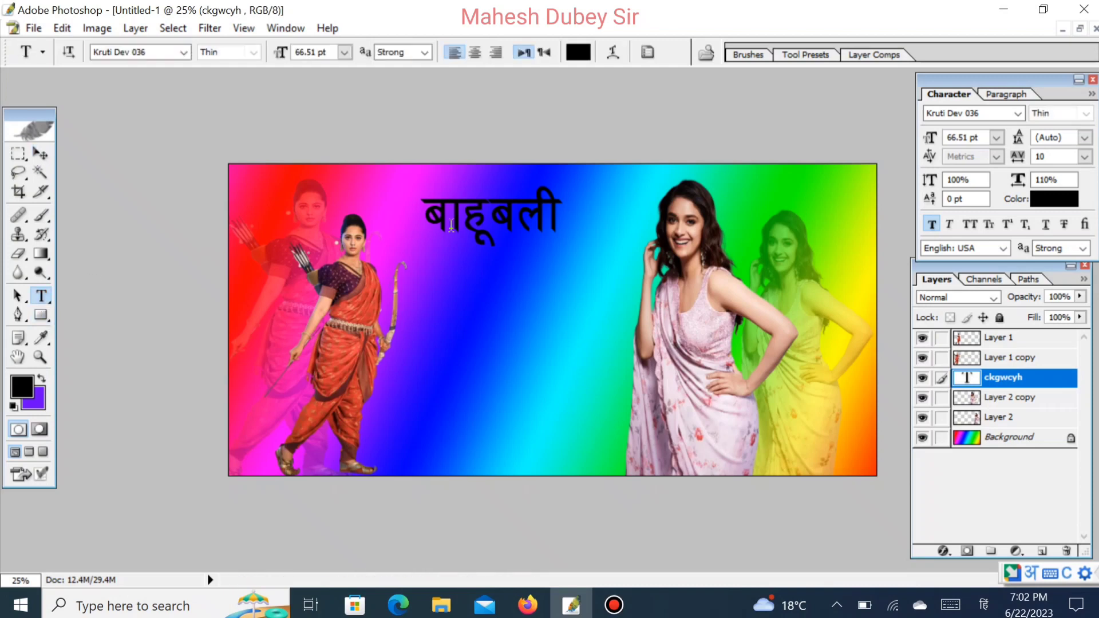
{"action": "left_click", "coordinate": [564, 215]}
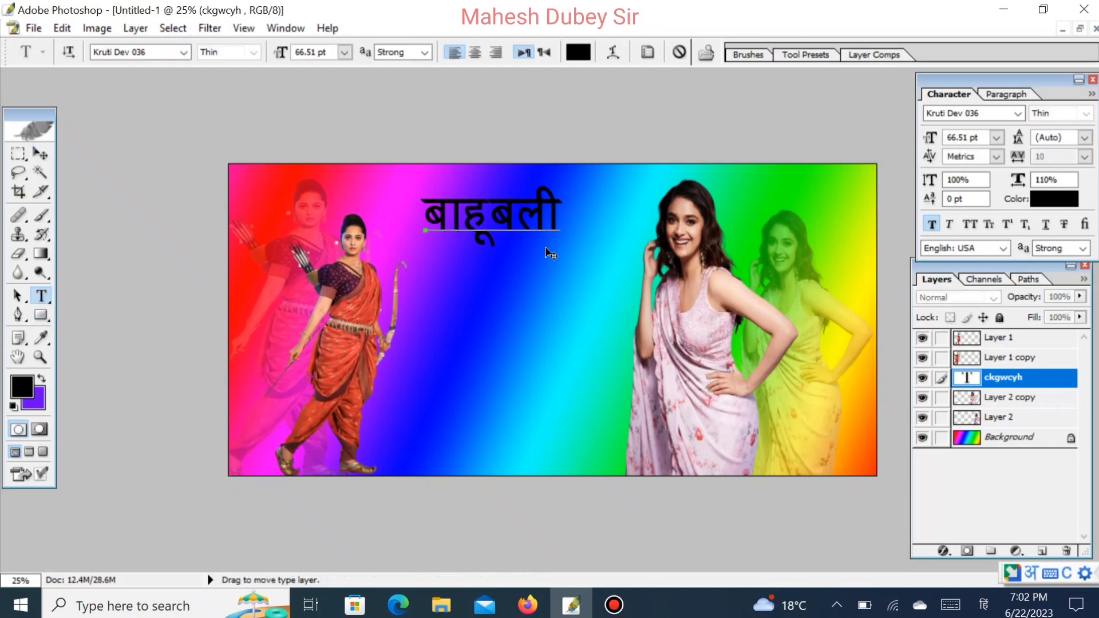
{"action": "type", "text": "अv"}
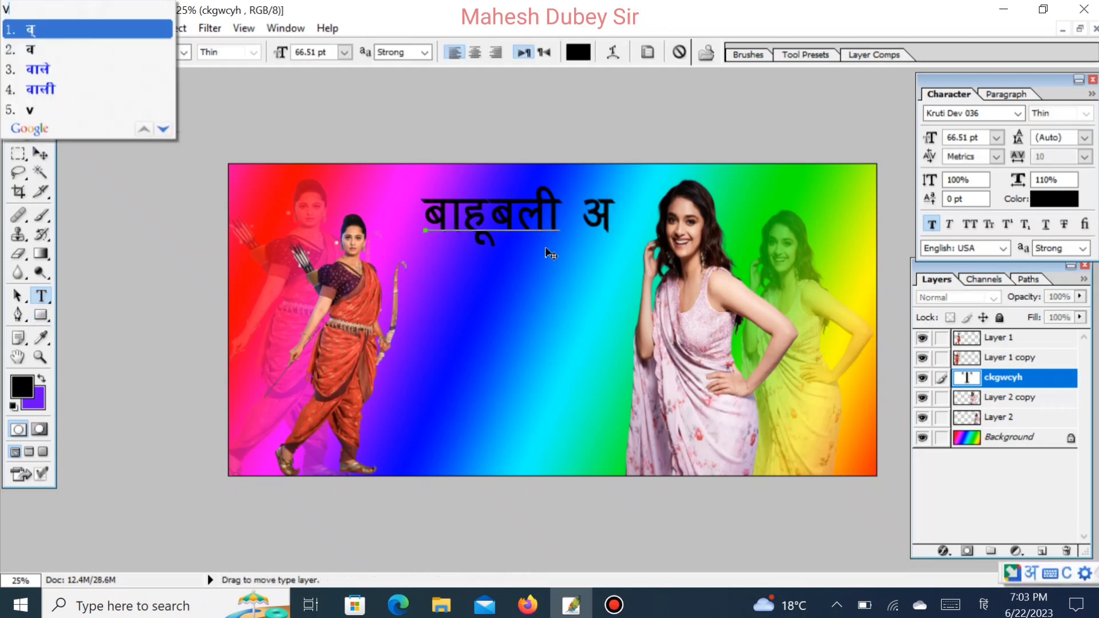
{"action": "key", "text": "BackSpace"}
{"action": "key", "text": "BackSpace"}
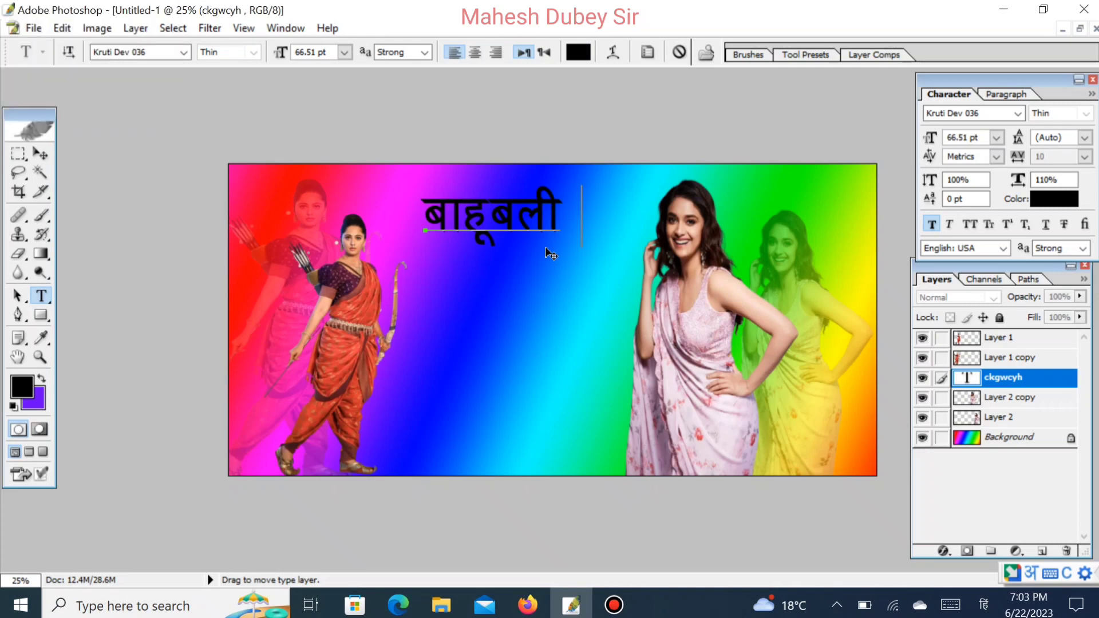
{"action": "key", "text": "BackSpace"}
{"action": "key", "text": "BackSpace"}
{"action": "type", "text": "h"}
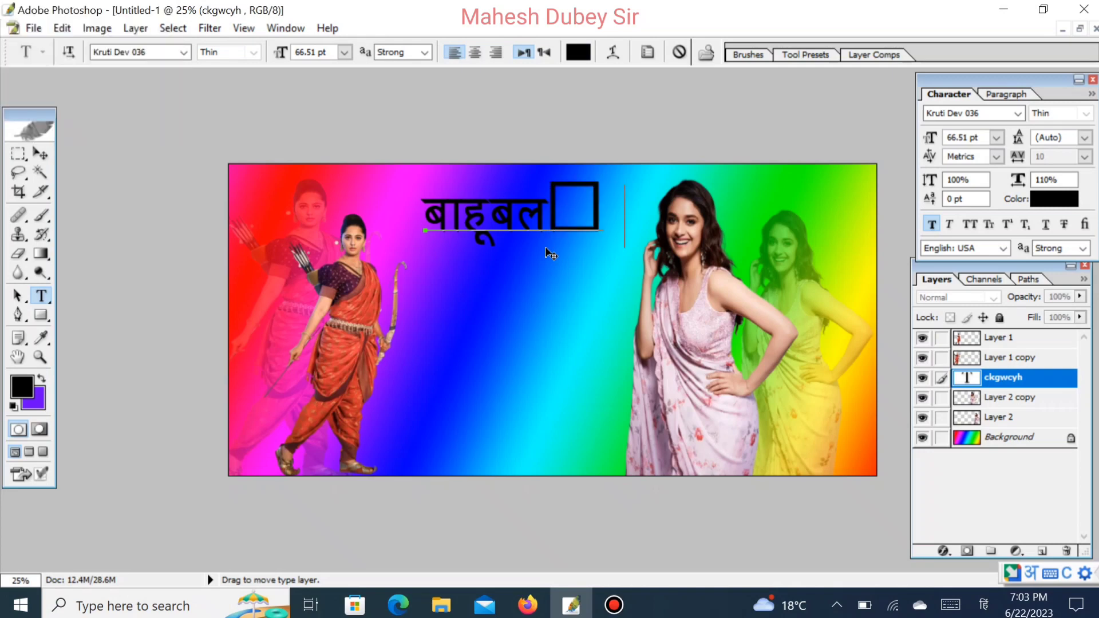
{"action": "key", "text": "BackSpace"}
{"action": "key", "text": "BackSpace"}
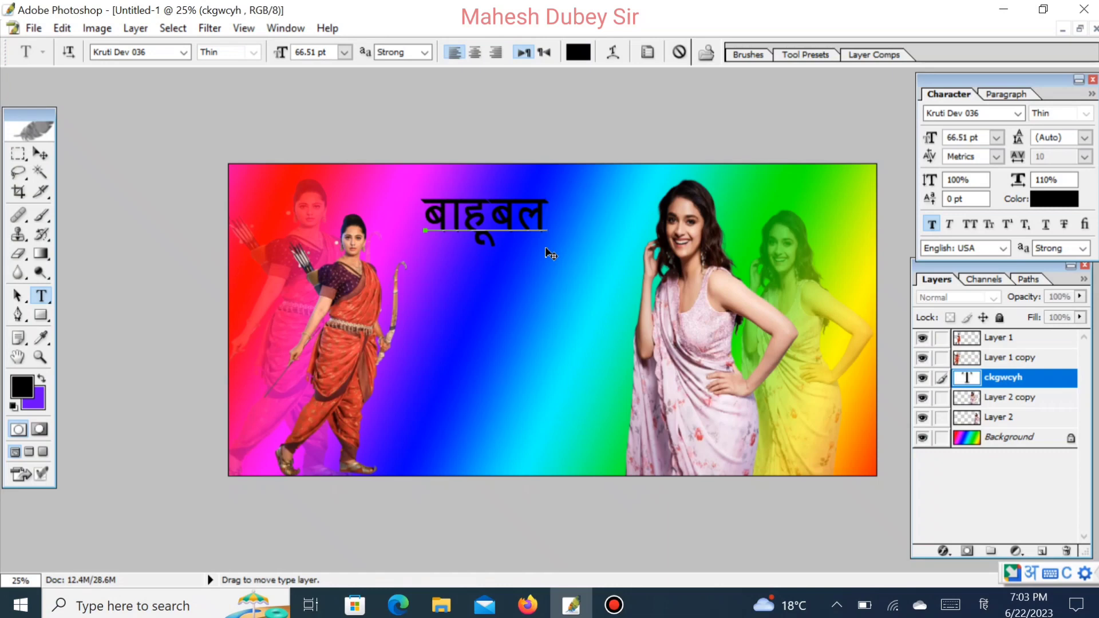
Switch the input language to English and complete the title as "ckgwcyh vxsu" (बाहूबली अगेन).
{"action": "key", "text": "alt+shift"}
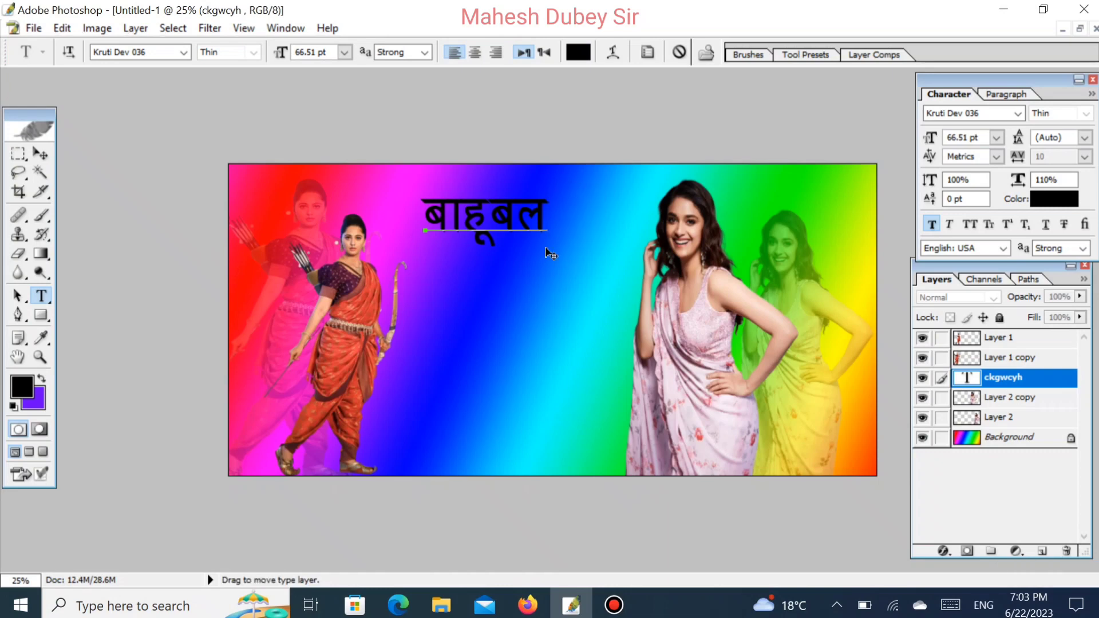
{"action": "type", "text": "yh"}
{"action": "key", "text": "BackSpace"}
{"action": "key", "text": "BackSpace"}
{"action": "type", "text": "h vxsu"}
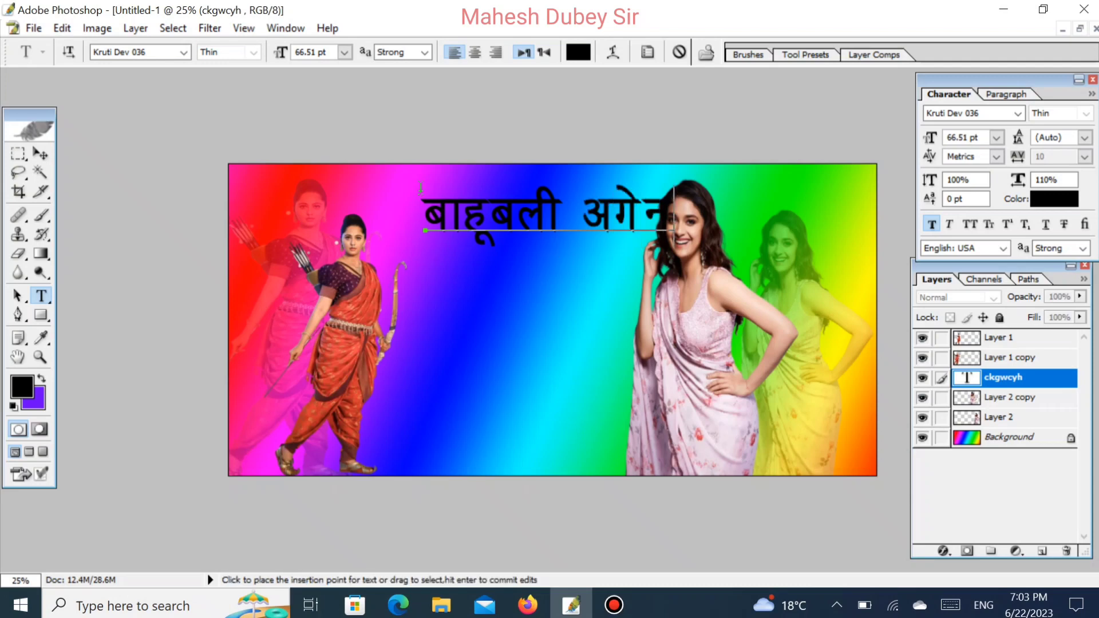
{"action": "left_click", "coordinate": [41, 153]}
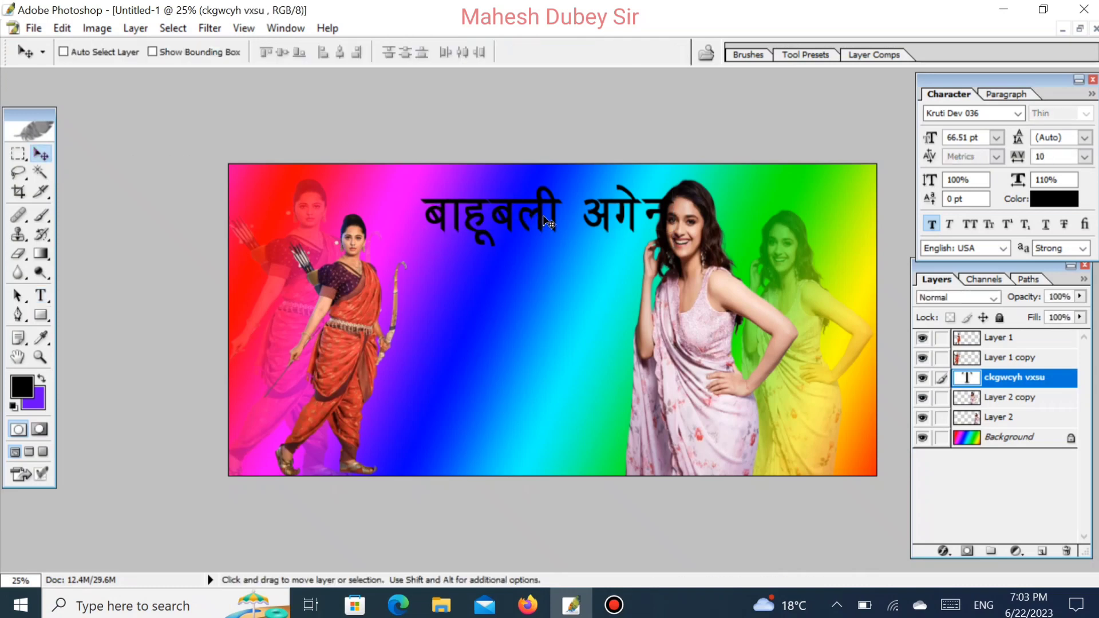
Rotate the title to -55.5° and position it diagonally in the space between the two figures.
{"action": "left_click_drag", "start_coordinate": [505, 224], "coordinate": [467, 253]}
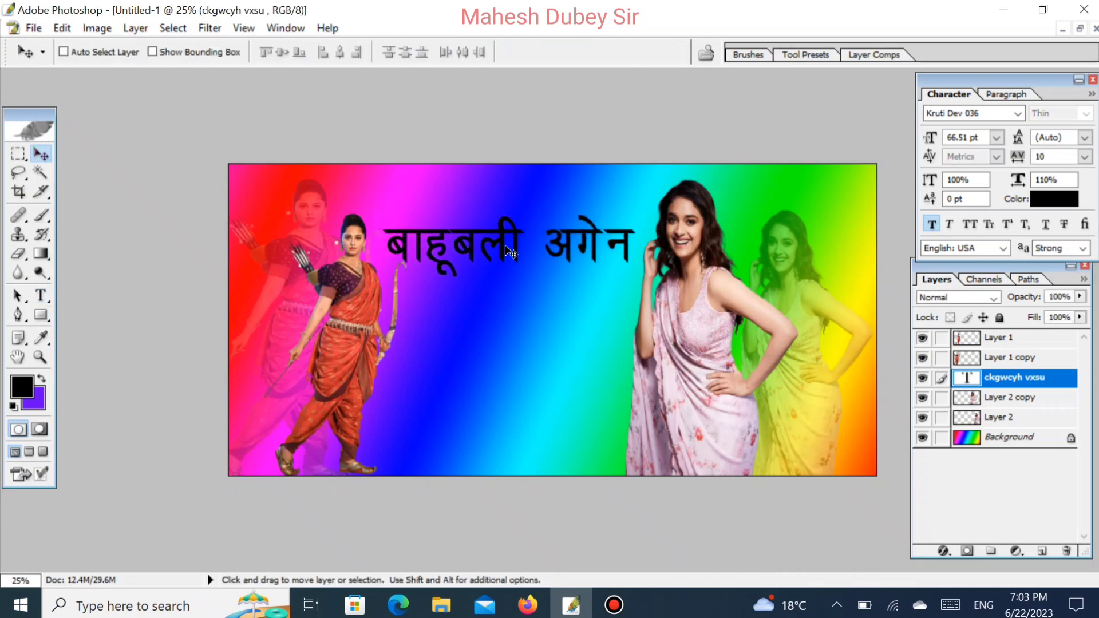
{"action": "key", "text": "ctrl+t"}
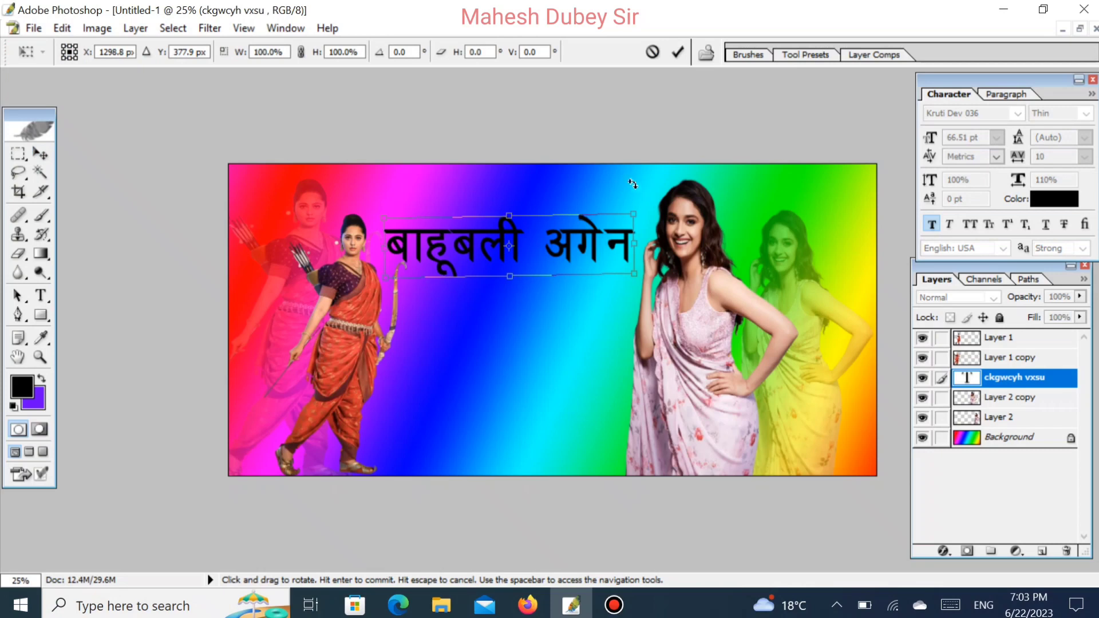
{"action": "left_click_drag", "start_coordinate": [633, 184], "coordinate": [522, 124]}
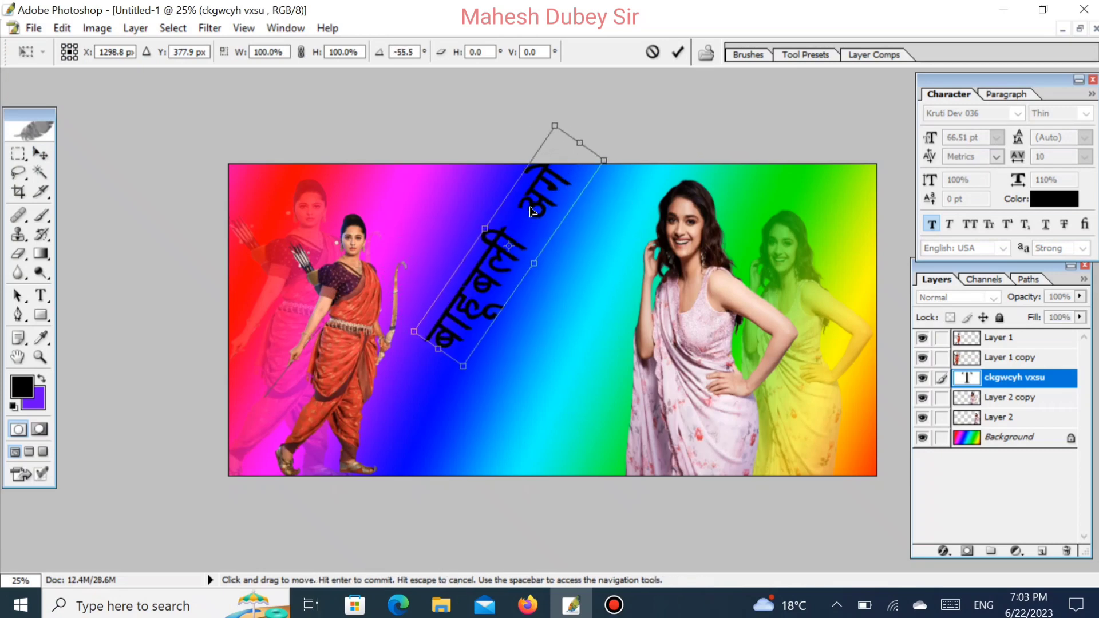
{"action": "left_click_drag", "start_coordinate": [524, 229], "coordinate": [520, 297]}
{"action": "key", "text": "Return"}
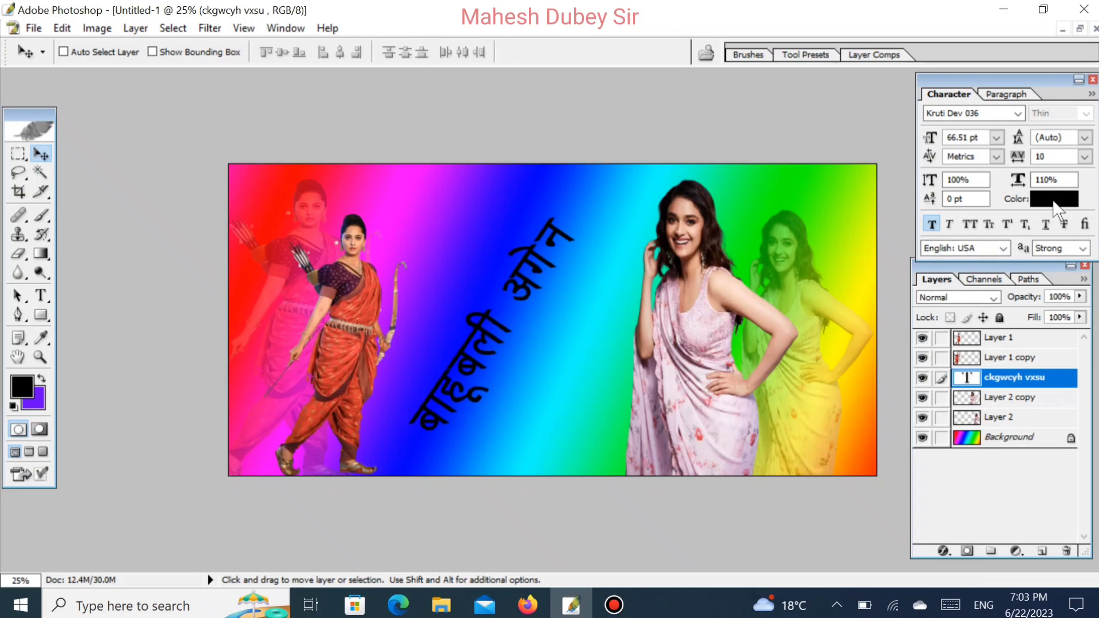
Set the title's text color to red F10606.
{"action": "left_click", "coordinate": [1054, 200]}
{"action": "left_click_drag", "start_coordinate": [884, 250], "coordinate": [897, 251]}
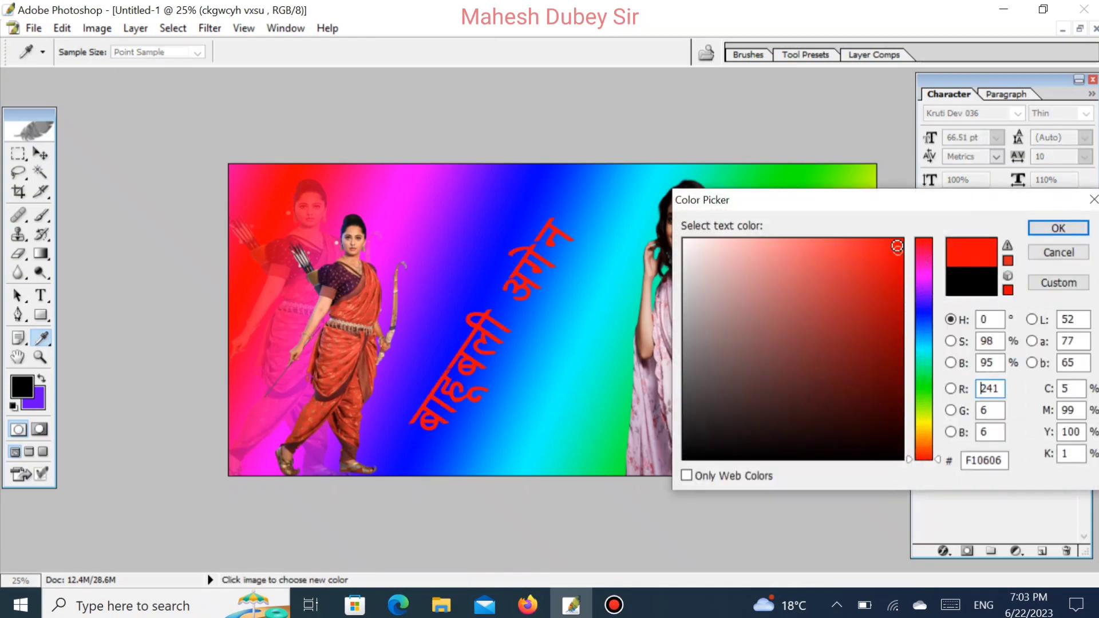
{"action": "left_click", "coordinate": [1054, 228]}
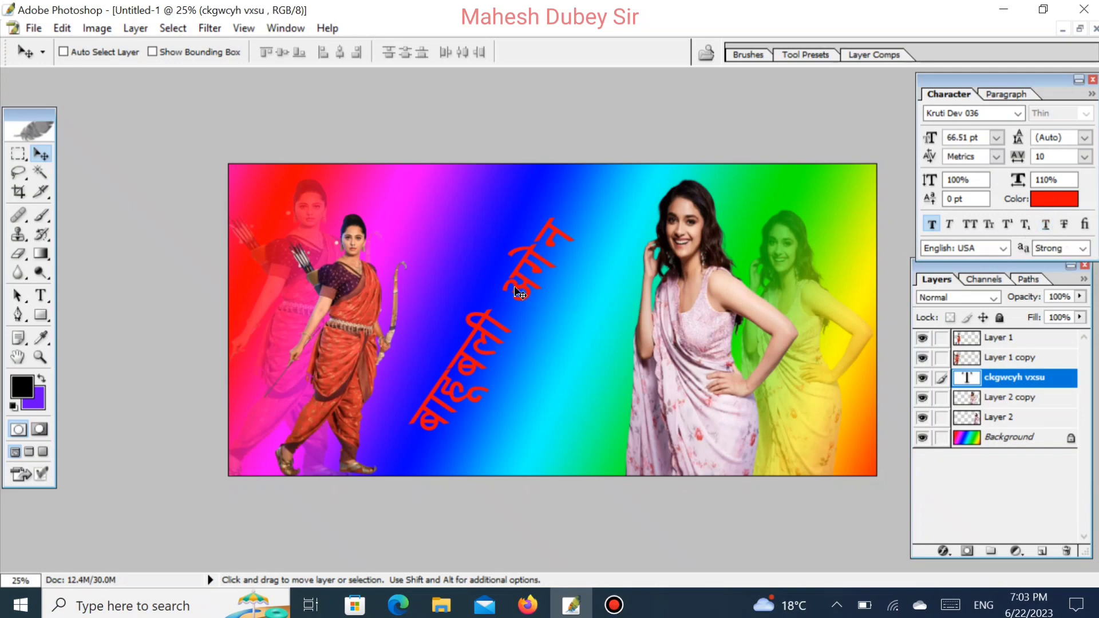
Duplicate the red title layer and nudge the copy eight steps to the right to thicken the lettering.
{"action": "key", "text": "ctrl+j"}
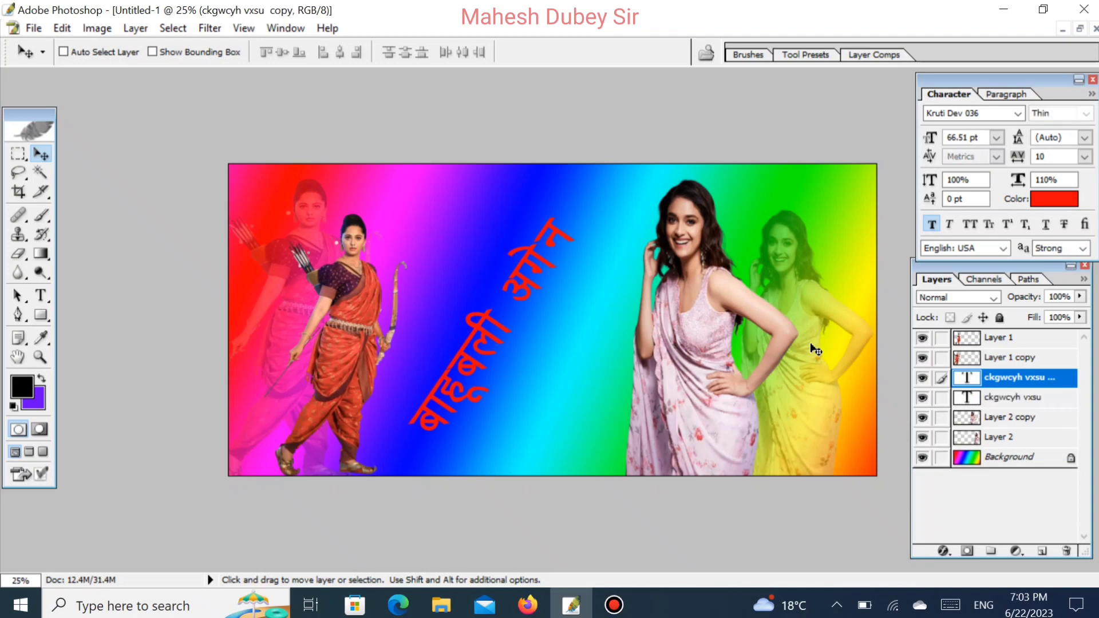
{"action": "key", "text": "Right"}
{"action": "key", "text": "Right"}
{"action": "key", "text": "Right"}
{"action": "key", "text": "Right"}
{"action": "key", "text": "Right"}
{"action": "key", "text": "Right"}
{"action": "key", "text": "Right"}
{"action": "key", "text": "Right"}
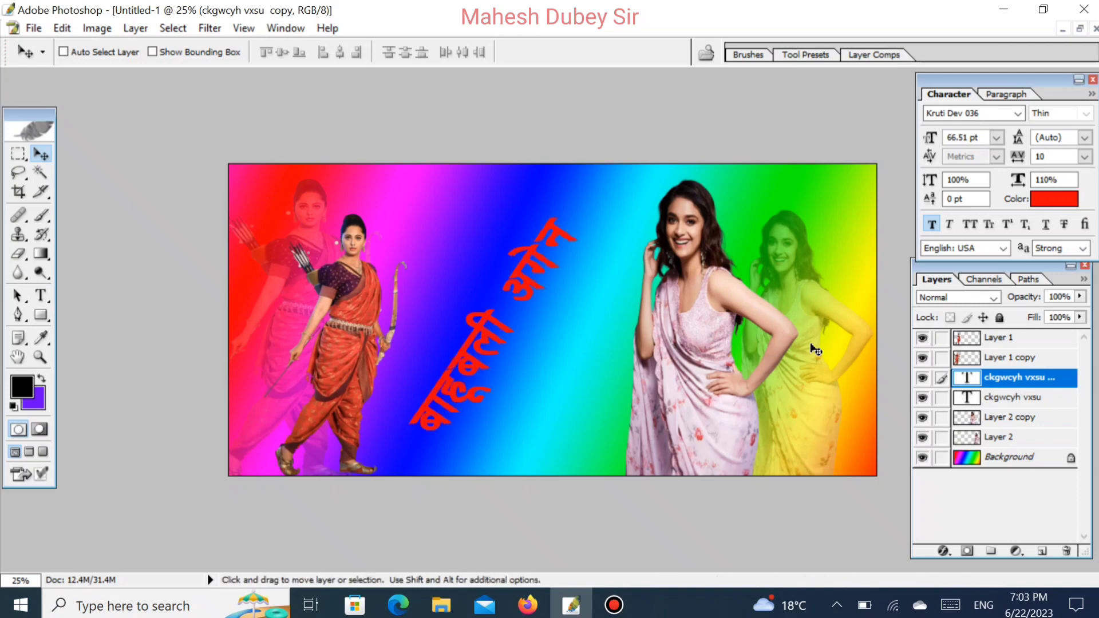
Duplicate the offset title copy and recolor the new top layer near-black 130303.
{"action": "key", "text": "ctrl+j"}
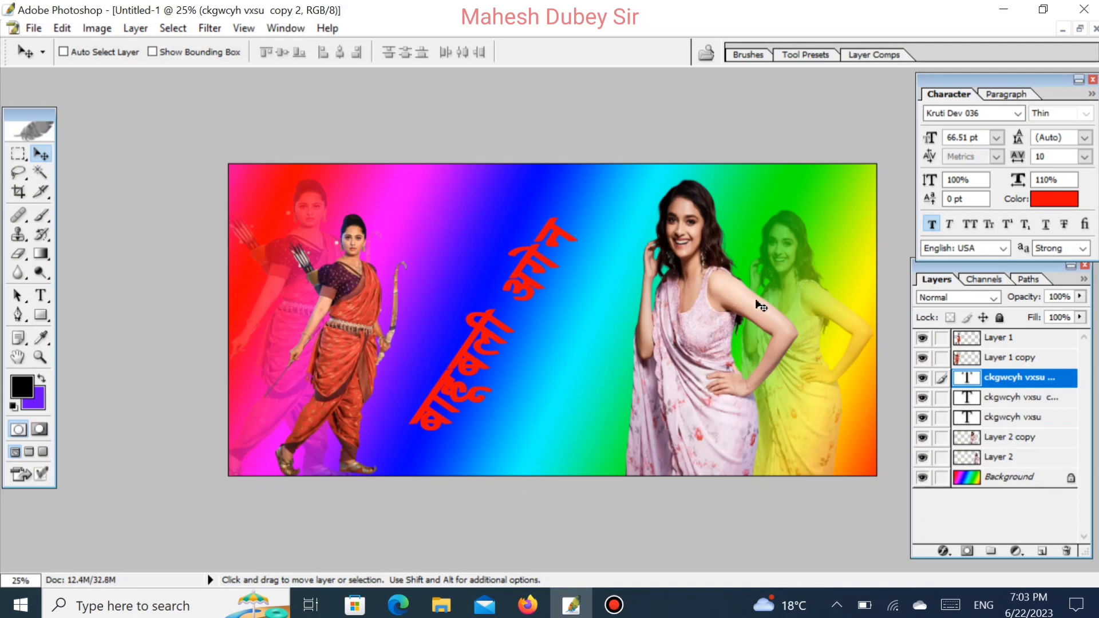
{"action": "left_click", "coordinate": [1048, 205]}
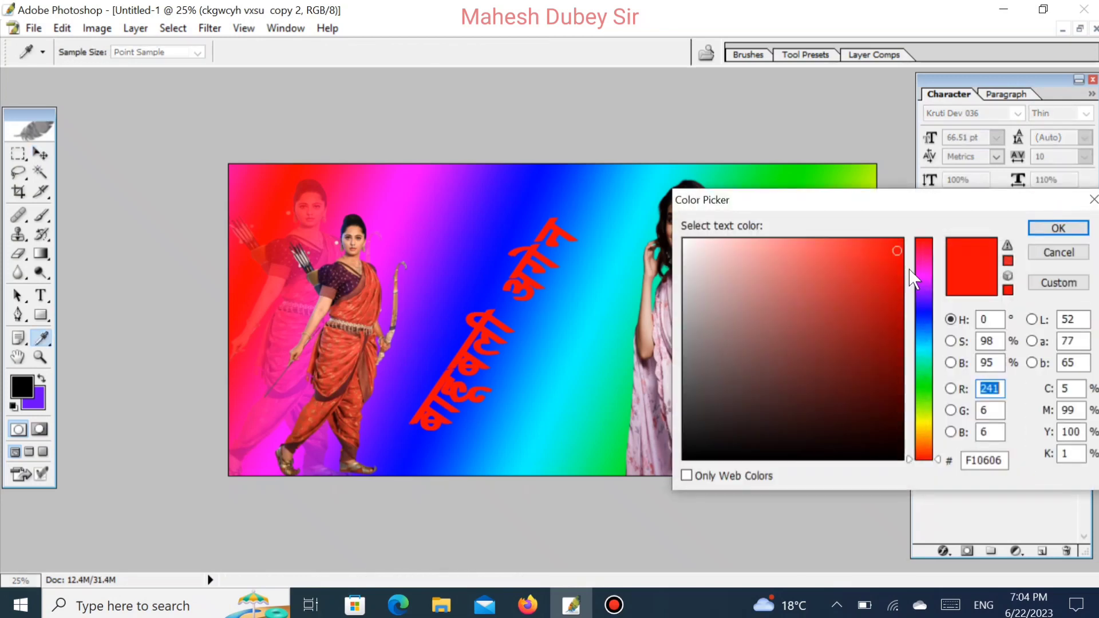
{"action": "left_click", "coordinate": [867, 442]}
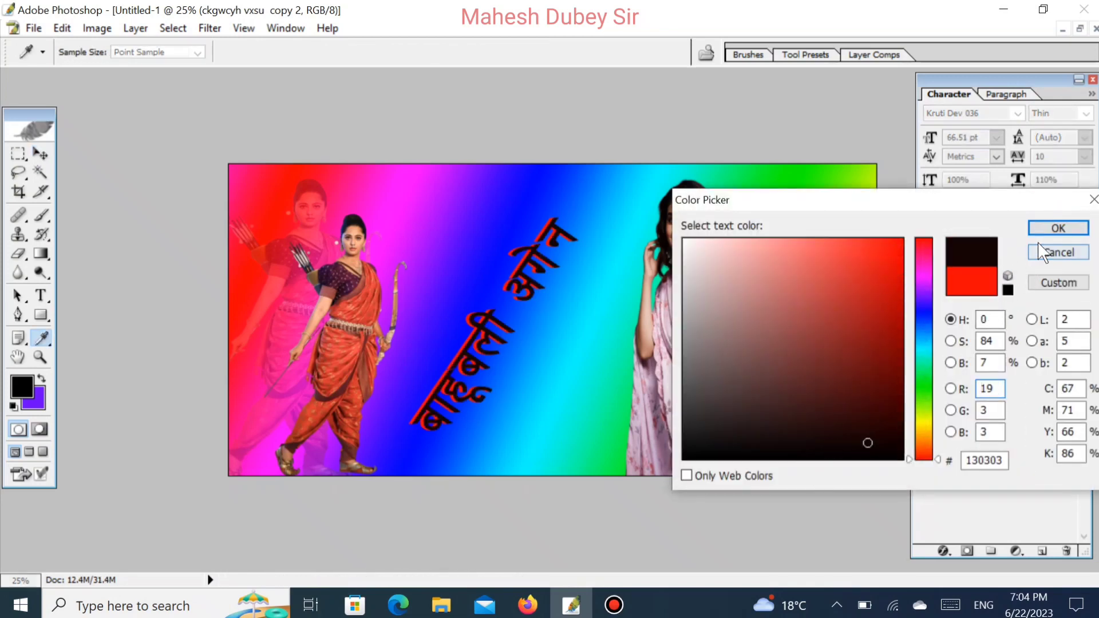
{"action": "left_click", "coordinate": [1055, 229]}
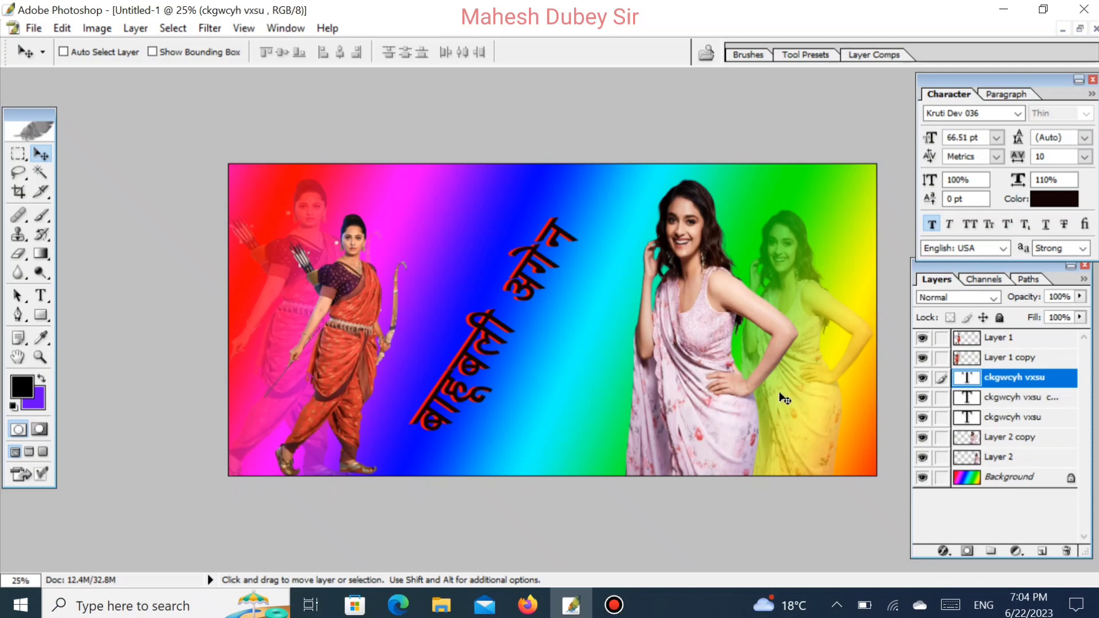
Link the two red title layers to the dark one and merge all three linked layers into one.
{"action": "left_click", "coordinate": [942, 418]}
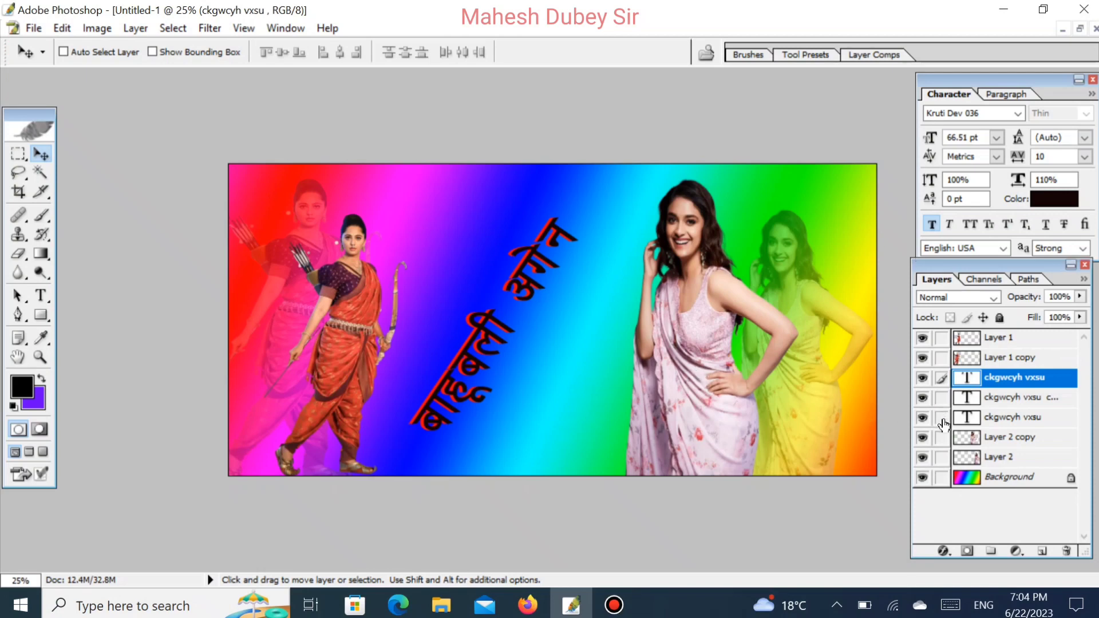
{"action": "key", "text": "shift"}
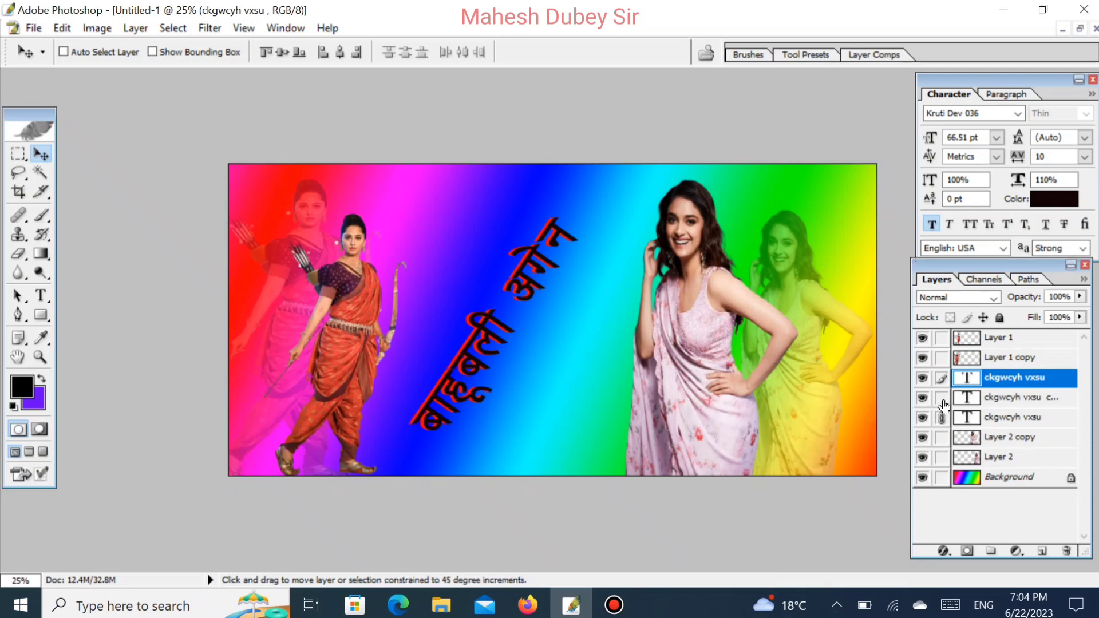
{"action": "left_click", "coordinate": [942, 398]}
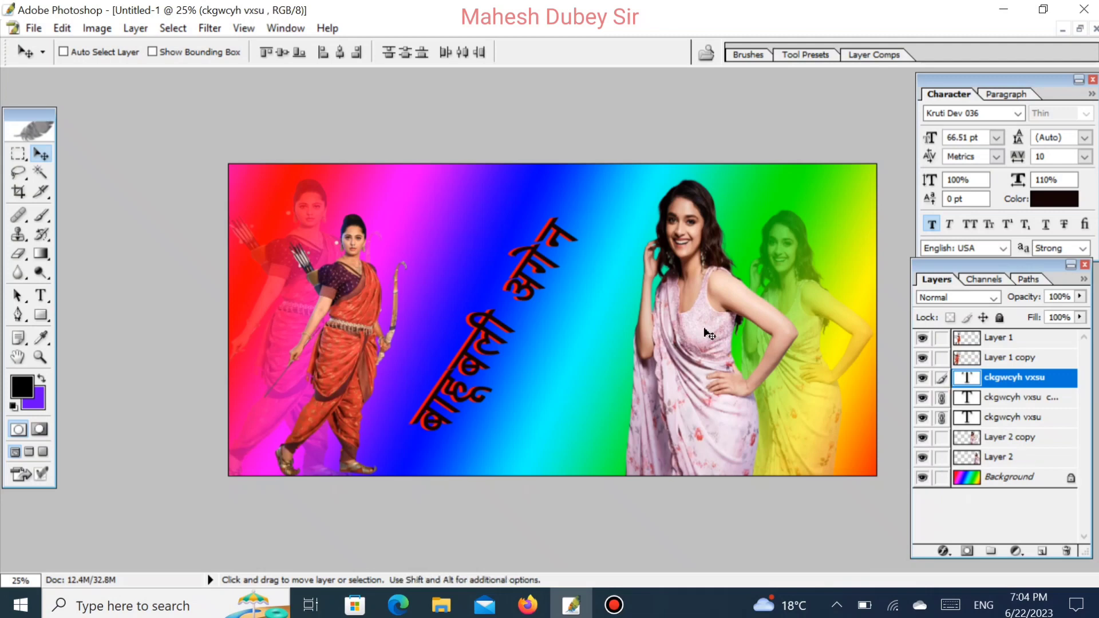
{"action": "left_click", "coordinate": [74, 29]}
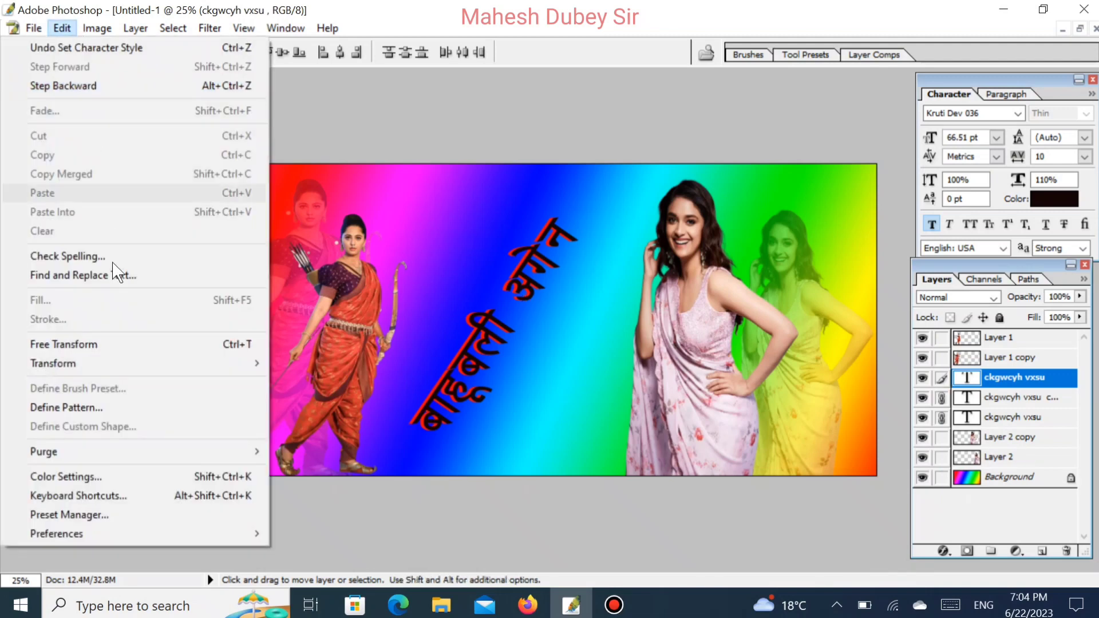
{"action": "left_click", "coordinate": [96, 28]}
{"action": "mouse_move", "coordinate": [135, 28]}
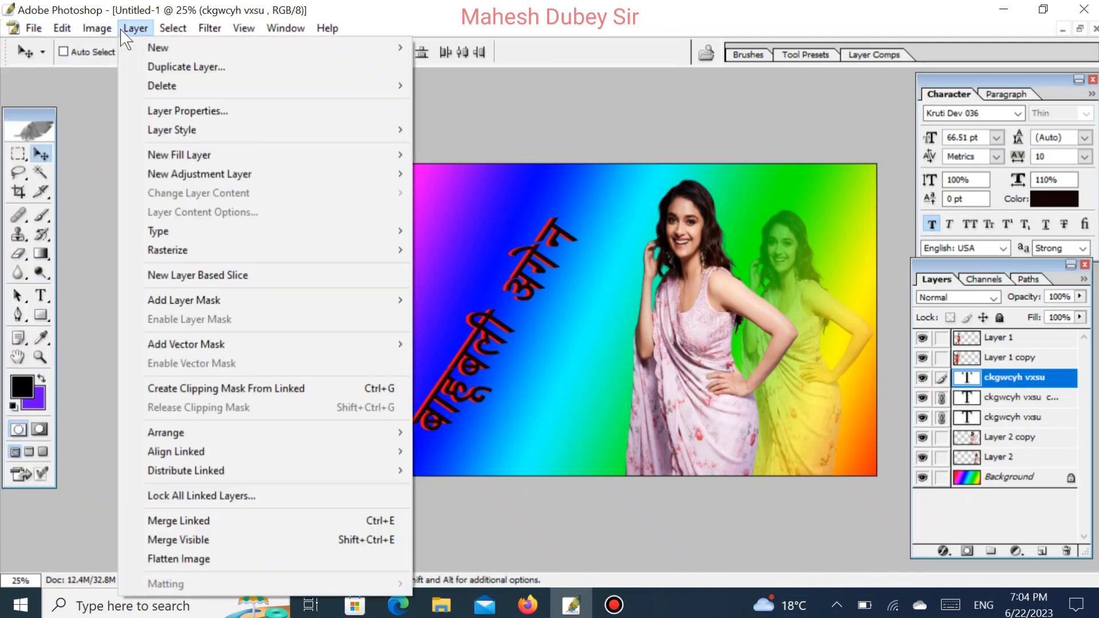
{"action": "left_click", "coordinate": [245, 521]}
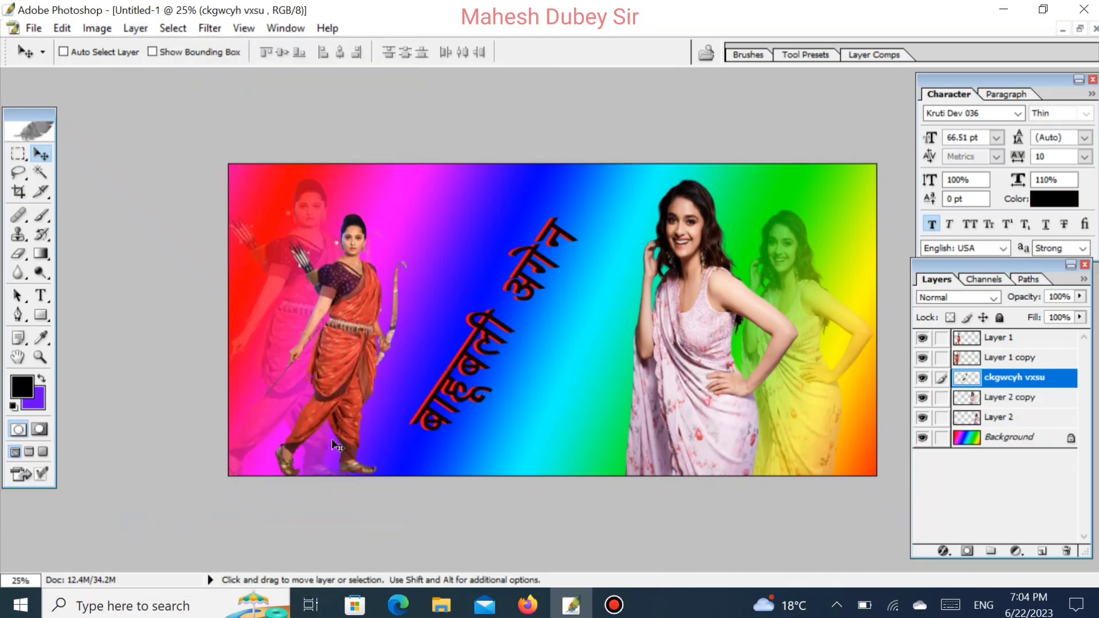
Shift the merged Hindi title slightly up and to the right between the two figures.
{"action": "mouse_move", "coordinate": [491, 341]}
{"action": "left_mouse_down"}
{"action": "mouse_move", "coordinate": [493, 356]}
{"action": "mouse_move", "coordinate": [500, 331]}
{"action": "left_mouse_up"}
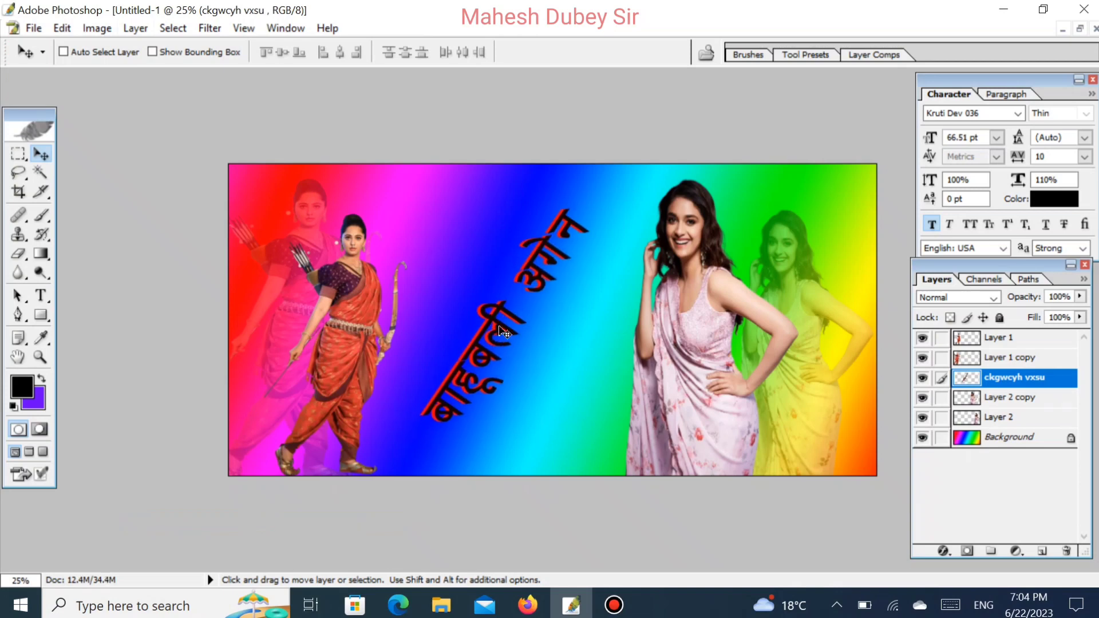
{"action": "left_click", "coordinate": [41, 294]}
{"action": "left_click", "coordinate": [542, 252]}
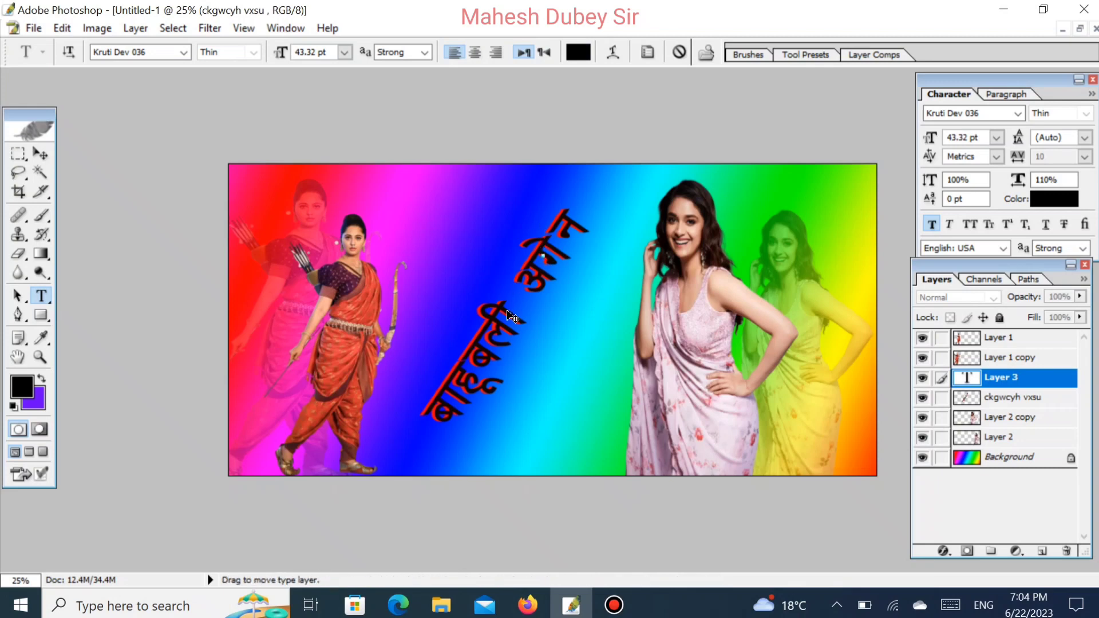
{"action": "left_click", "coordinate": [41, 155]}
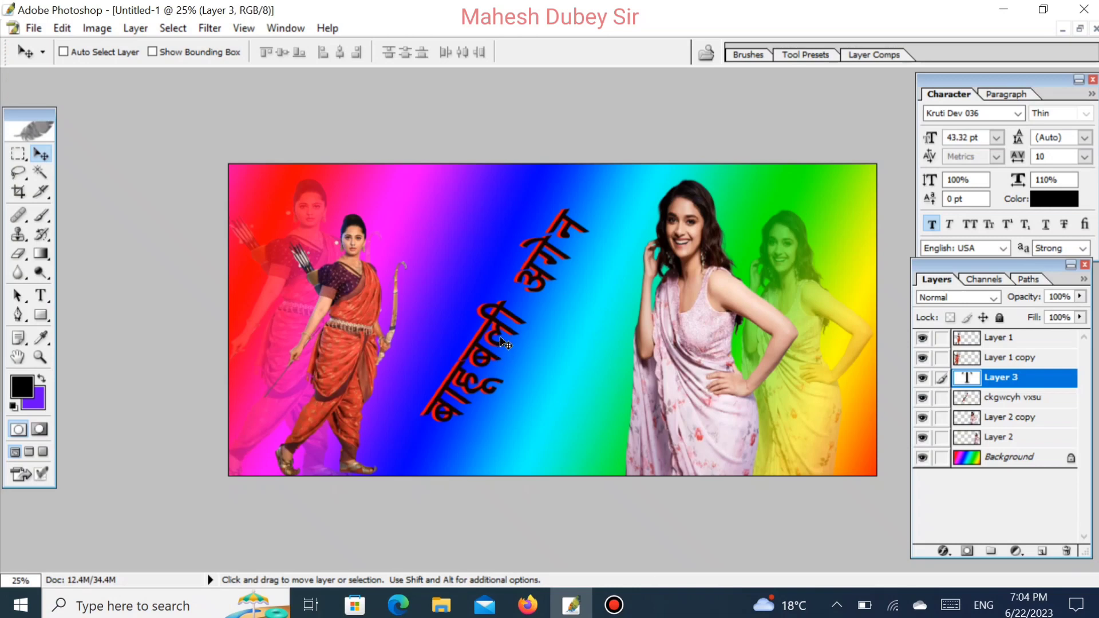
Start a new text line above the Hindi title and set its font to Times New Roman.
{"action": "left_click", "coordinate": [41, 295]}
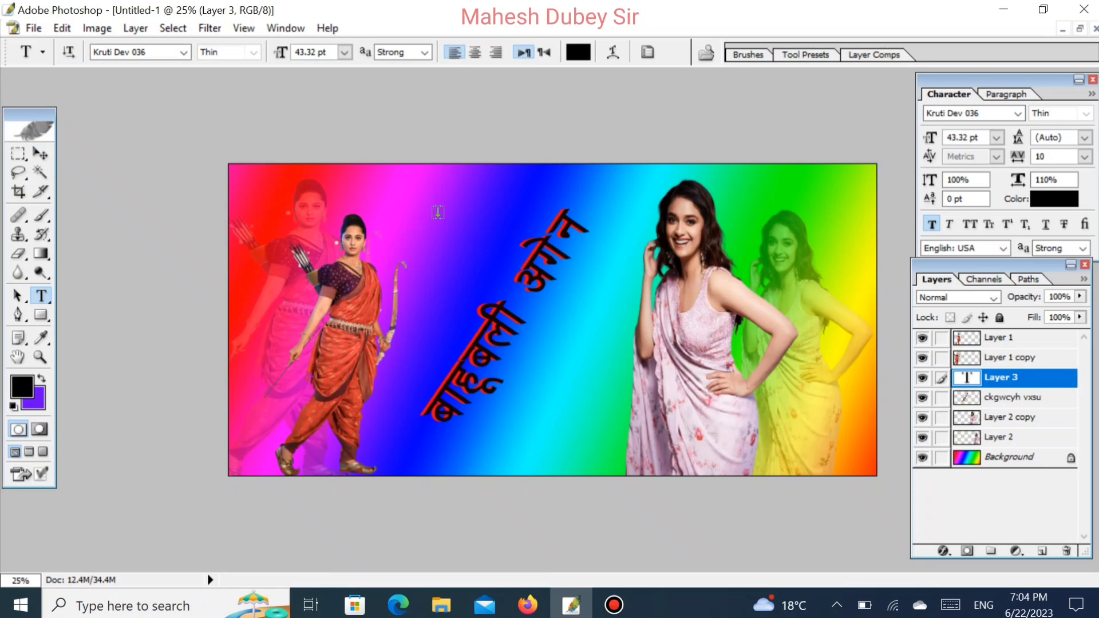
{"action": "left_click", "coordinate": [421, 204]}
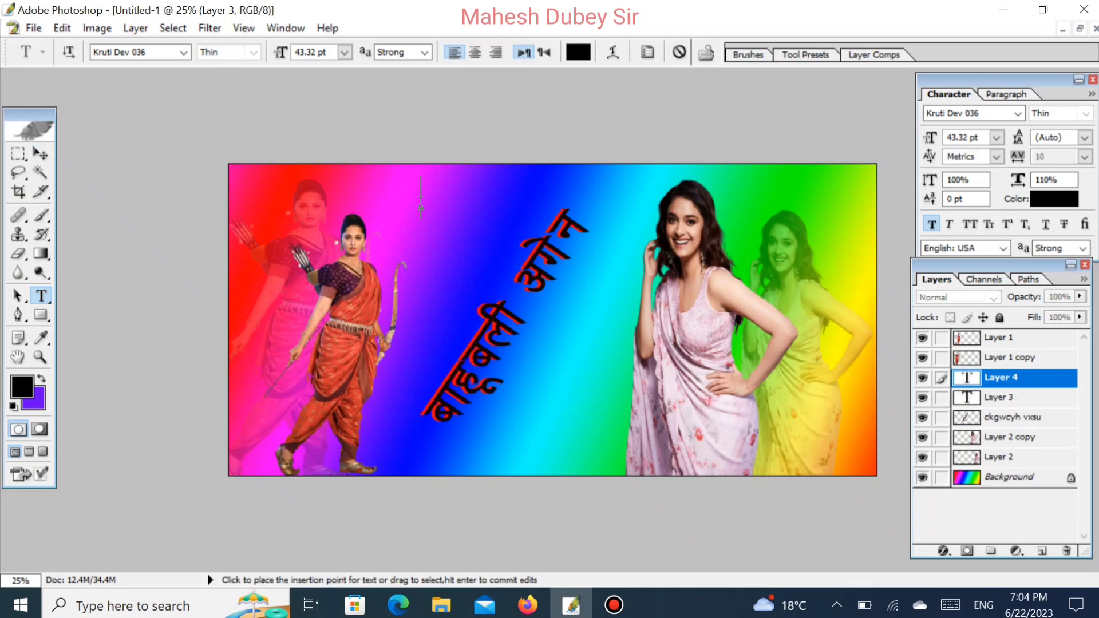
{"action": "type", "text": "K"}
{"action": "key", "text": "BackSpace"}
{"action": "left_click", "coordinate": [168, 51]}
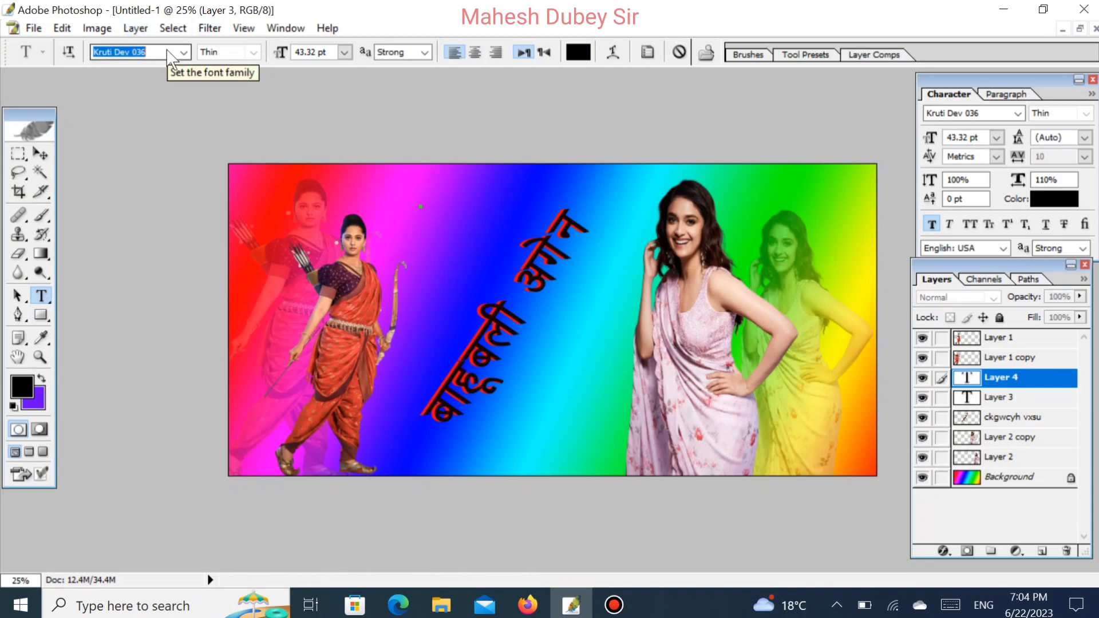
{"action": "type", "text": "k"}
{"action": "key", "text": "BackSpace"}
{"action": "type", "text": "ti"}
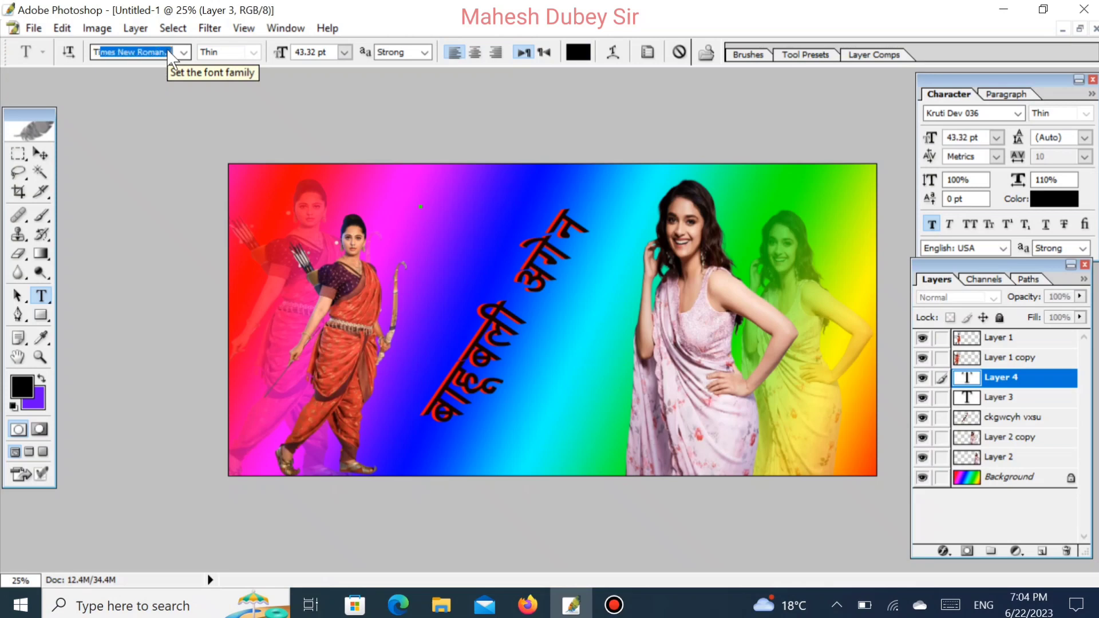
{"action": "key", "text": "Return"}
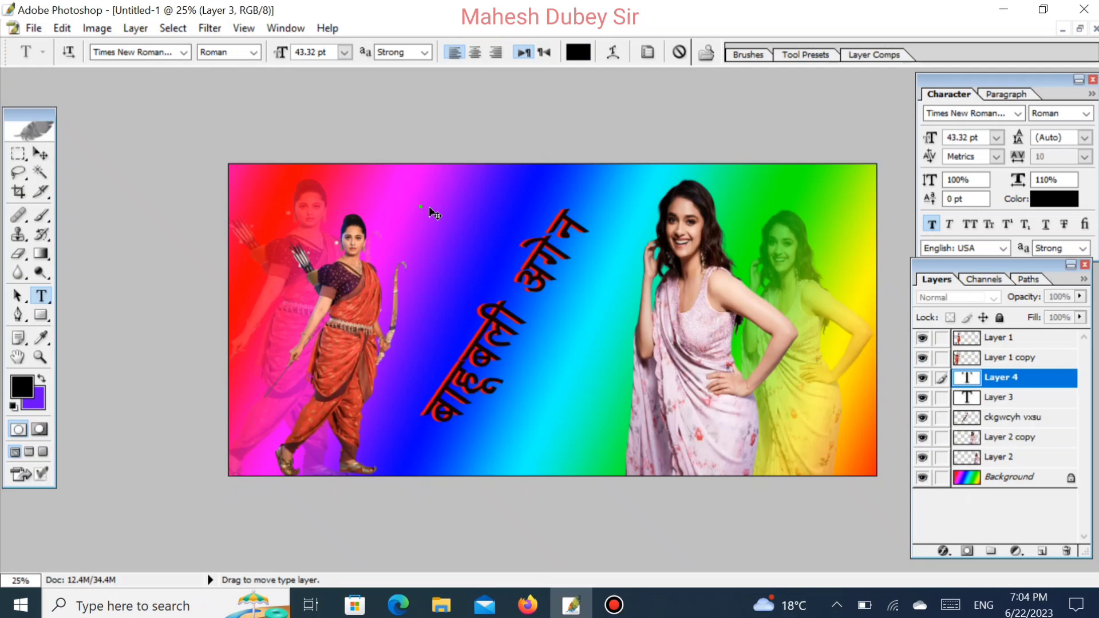
Enter the credit text "Design by" followed by the designer's name and commit it.
{"action": "type", "text": "Design"}
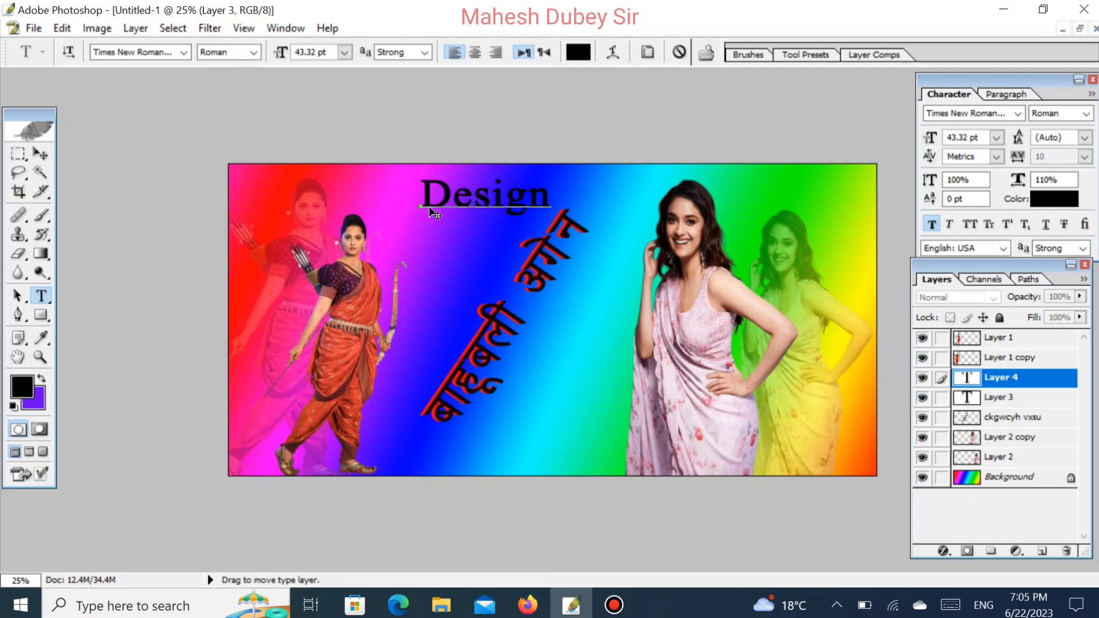
{"action": "type", "text": " by"}
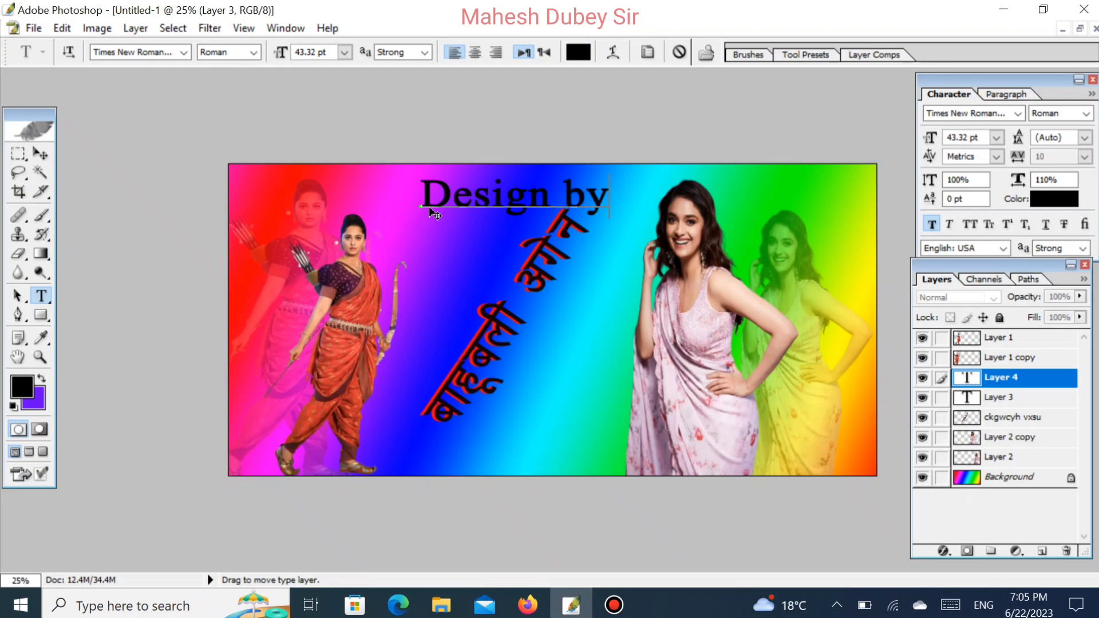
{"action": "type", "text": " Ma"}
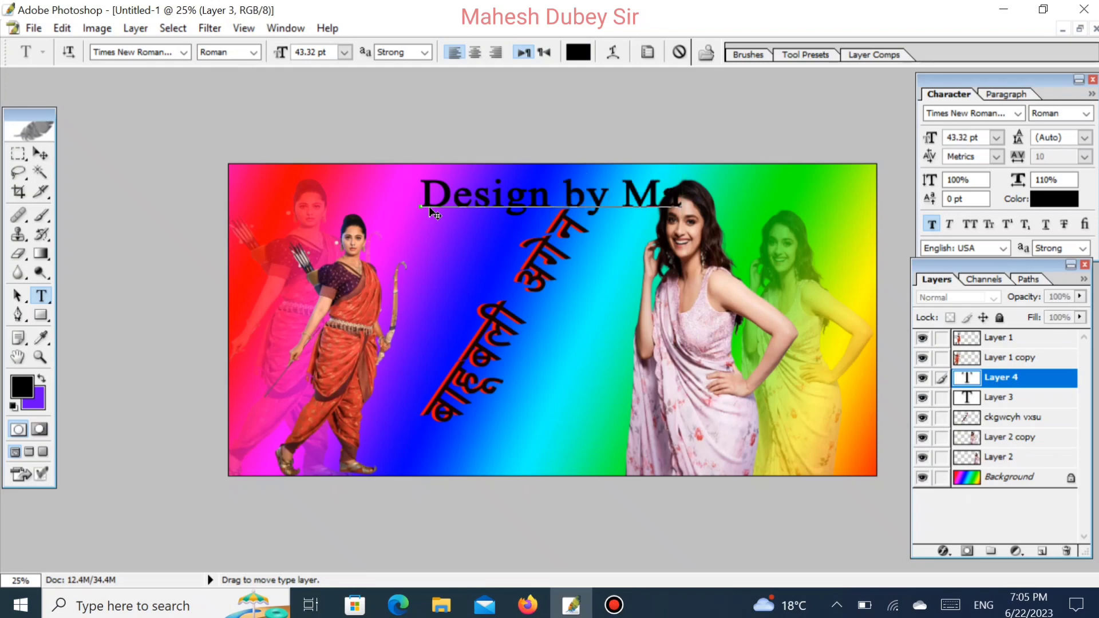
{"action": "type", "text": "hesh Dube"}
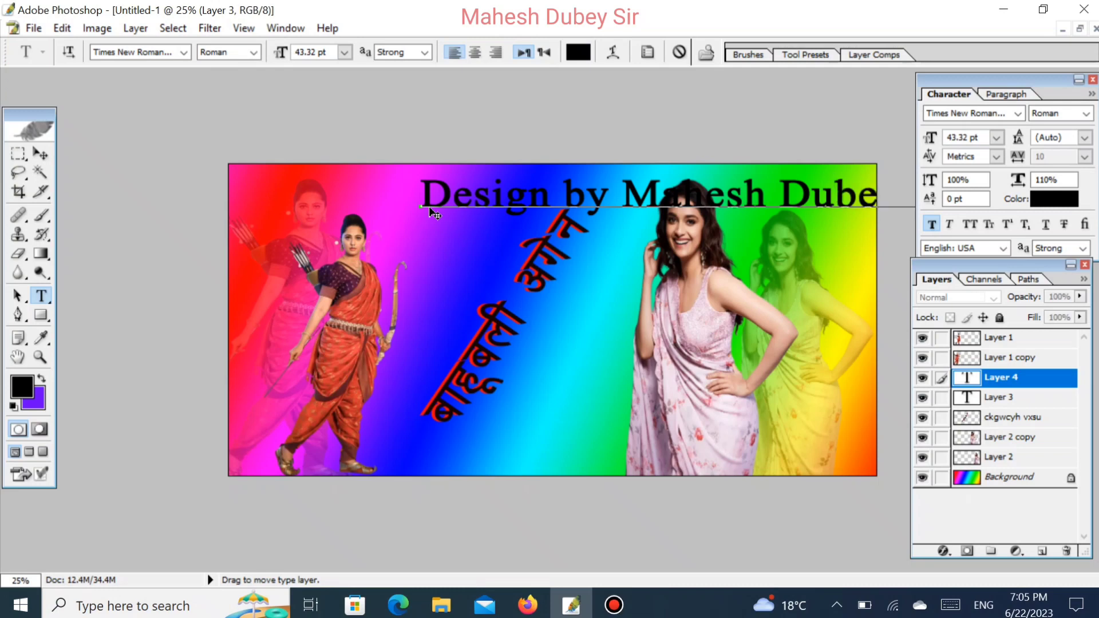
{"action": "left_click", "coordinate": [43, 155]}
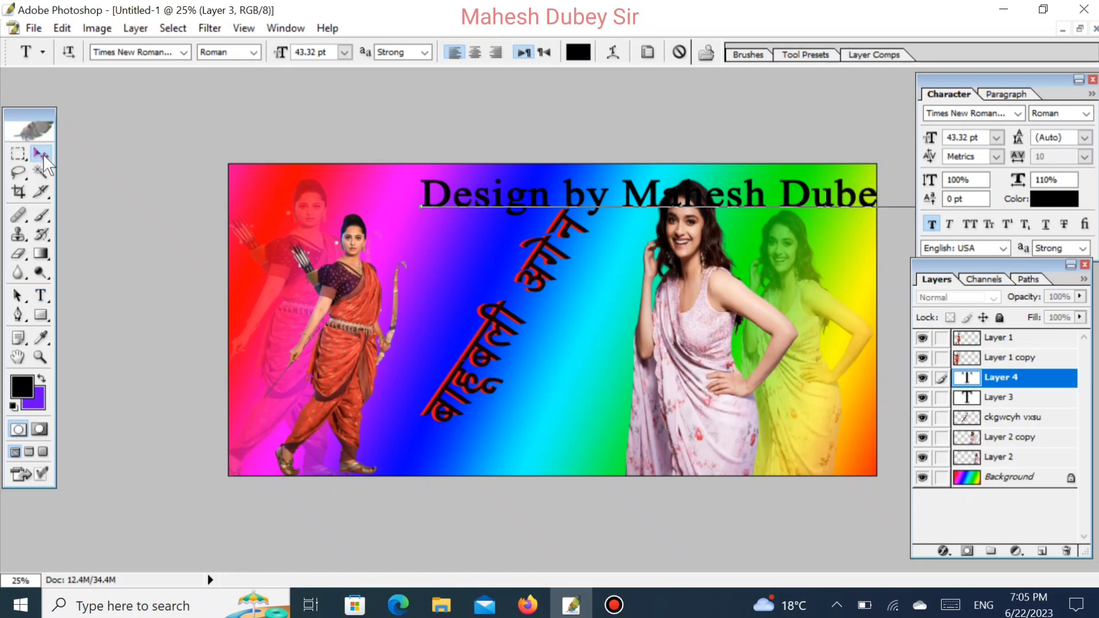
Move the credit line left and scale it down to about 20.7 pt so it fits between the figures' heads.
{"action": "left_click_drag", "start_coordinate": [477, 201], "coordinate": [341, 213]}
{"action": "key", "text": "ctrl+t"}
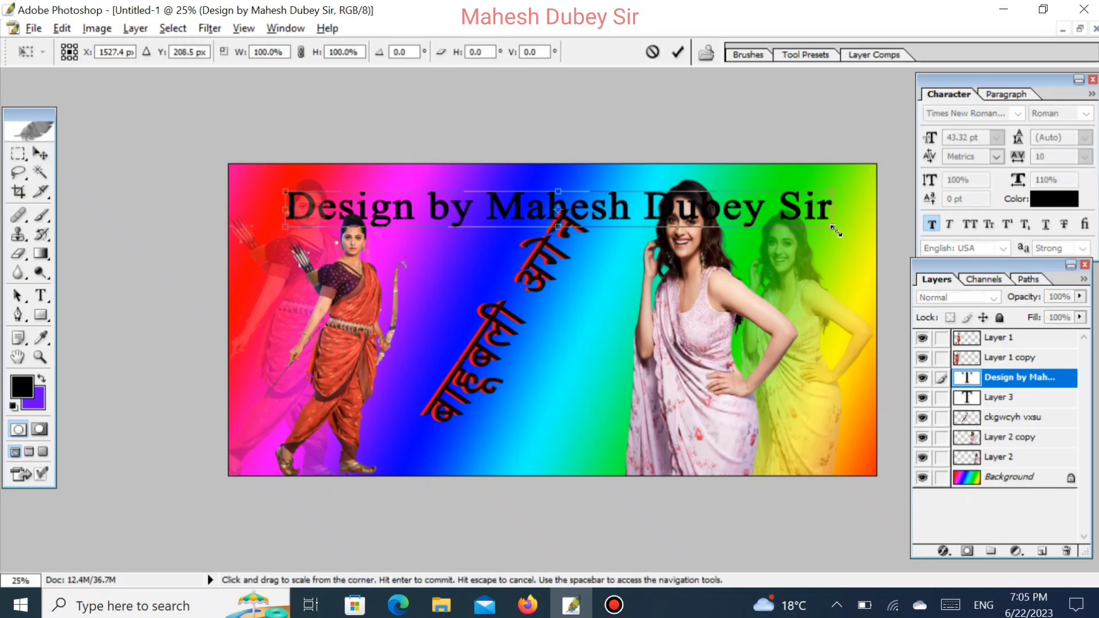
{"action": "left_click_drag", "start_coordinate": [835, 230], "coordinate": [595, 197]}
{"action": "key", "text": "Return"}
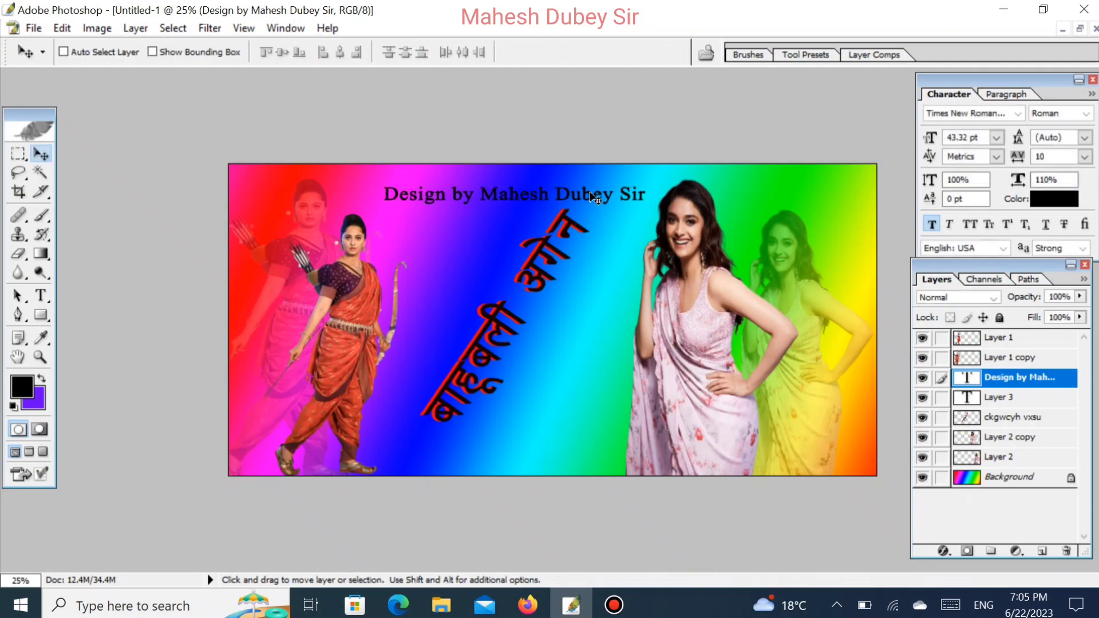
Select all of the credit line's text and open the Warp Text settings for it.
{"action": "left_click", "coordinate": [41, 294]}
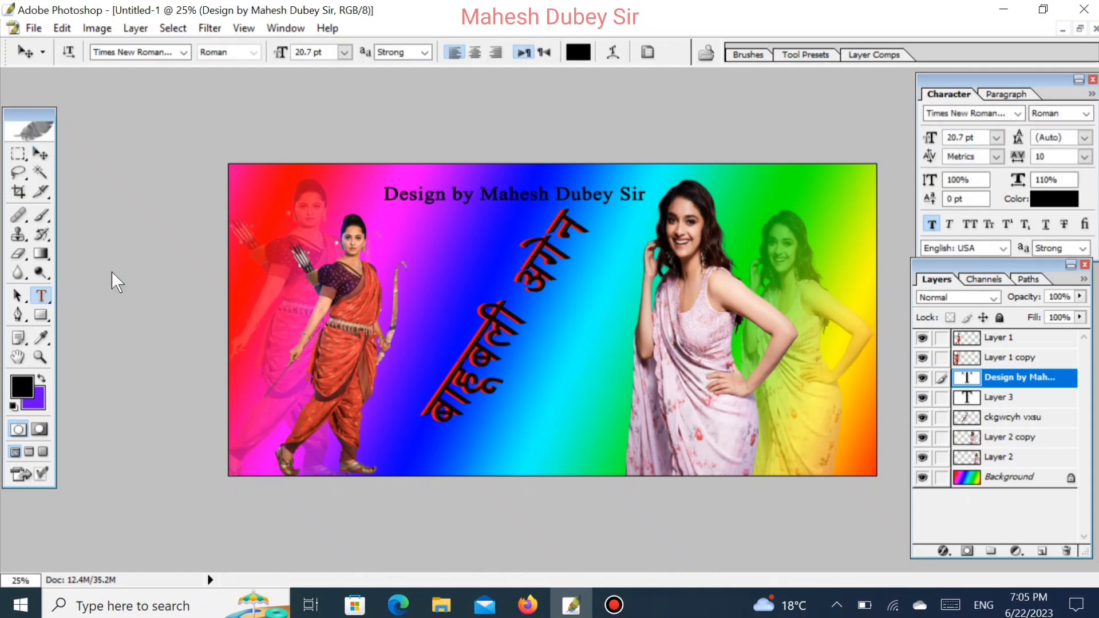
{"action": "left_click", "coordinate": [462, 201]}
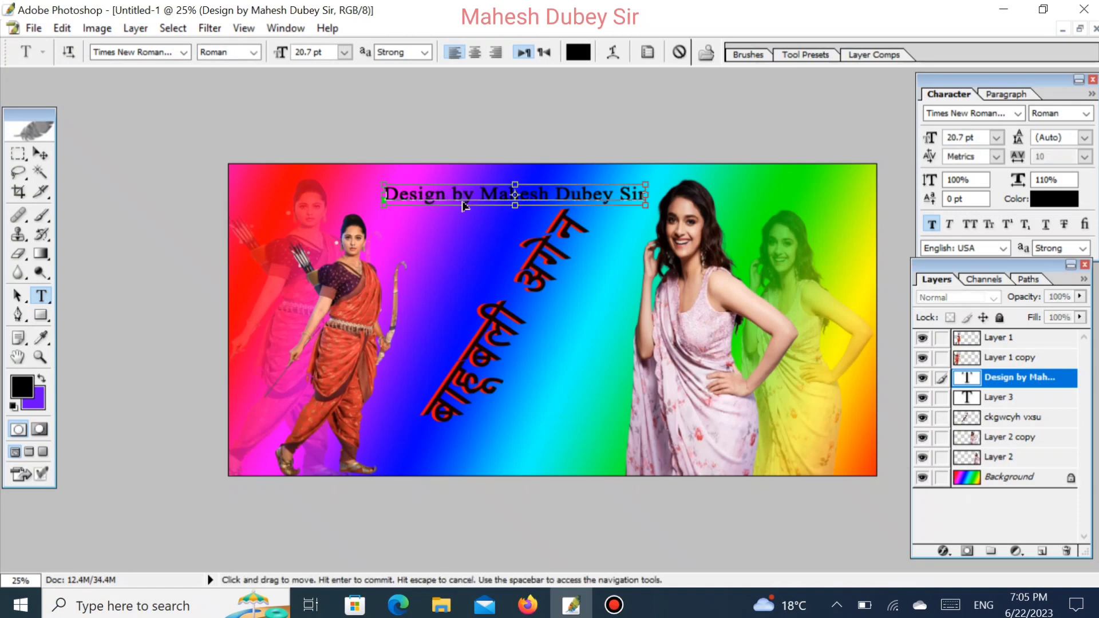
{"action": "key", "text": "ctrl+a"}
{"action": "left_click", "coordinate": [613, 53]}
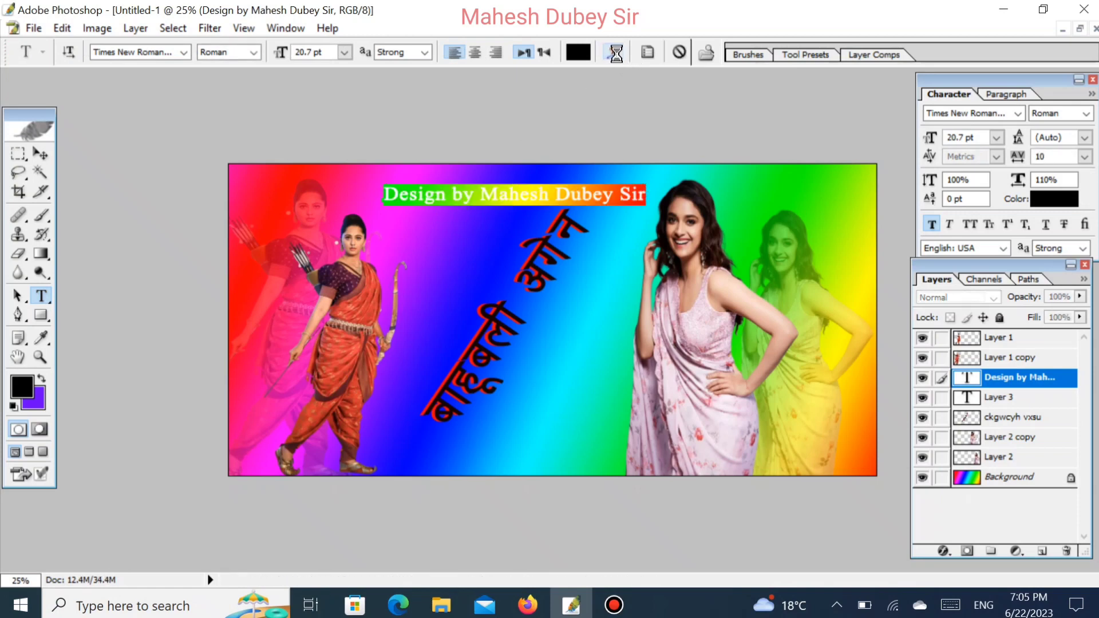
{"action": "left_click", "coordinate": [532, 249]}
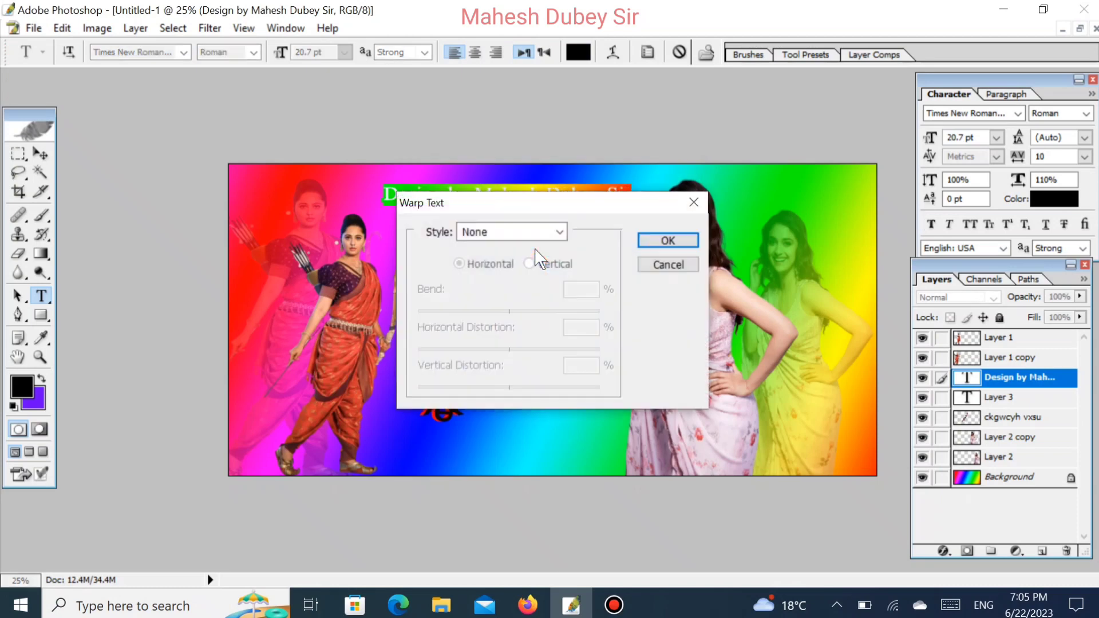
Try the Arc, Bulge, Arc Upper, Arch, Arc Lower and Inflate warp styles on the credit line.
{"action": "left_click", "coordinate": [535, 233]}
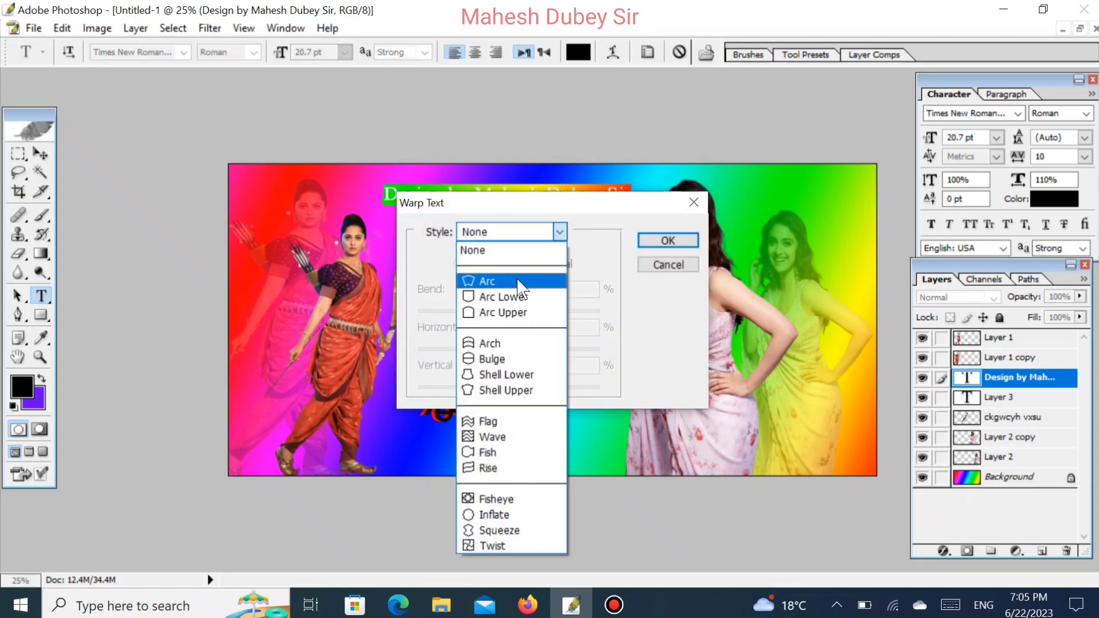
{"action": "left_click", "coordinate": [518, 280]}
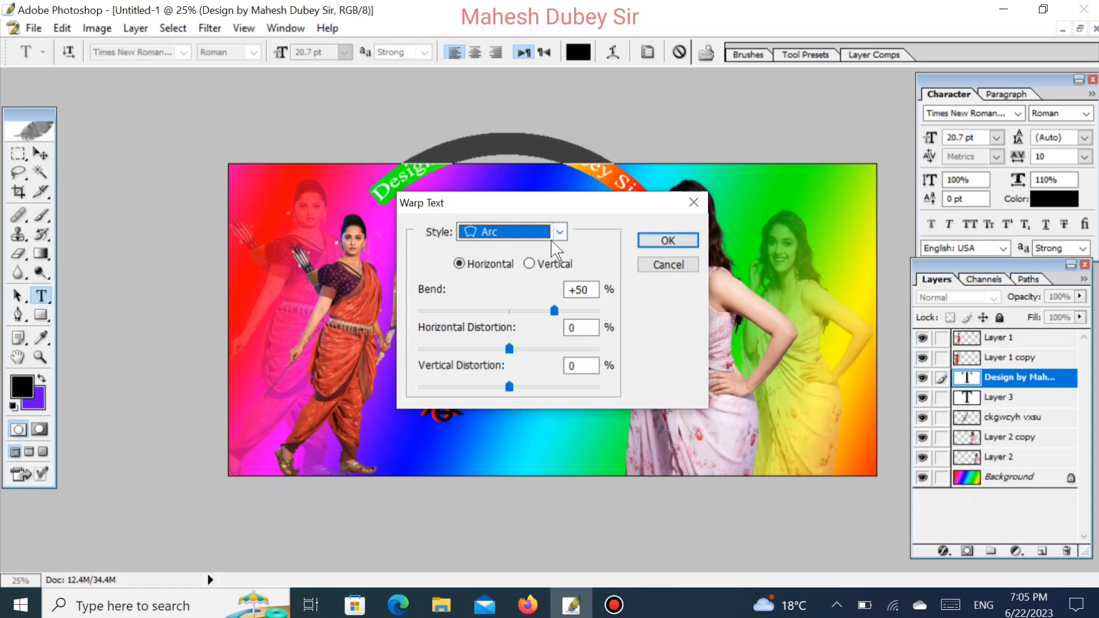
{"action": "left_click_drag", "start_coordinate": [599, 209], "coordinate": [618, 302]}
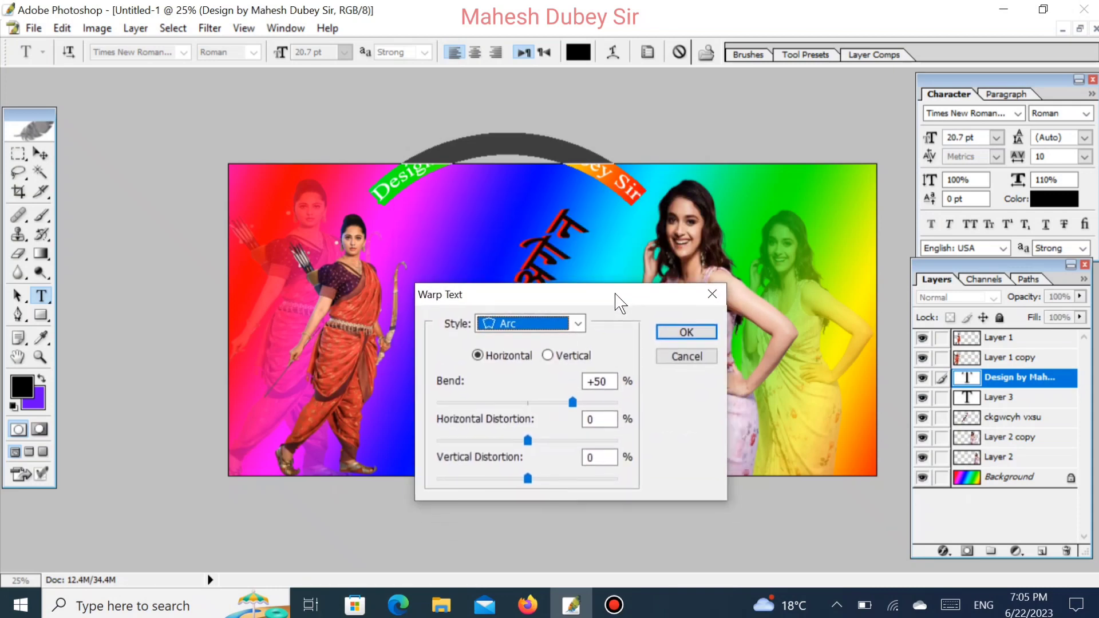
{"action": "left_click", "coordinate": [578, 323]}
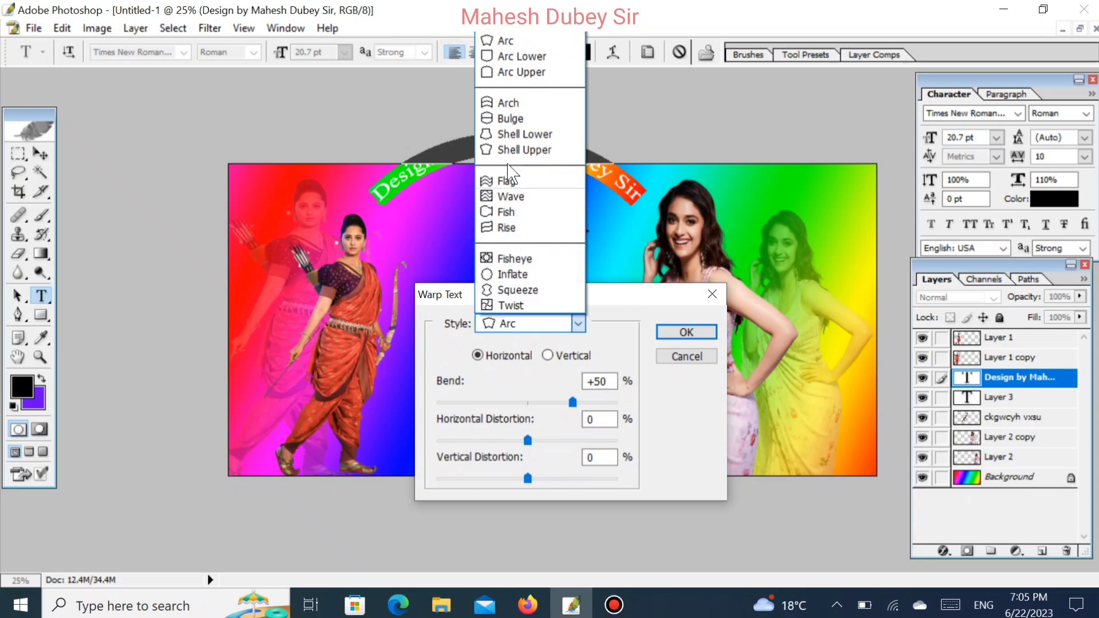
{"action": "left_click", "coordinate": [507, 119]}
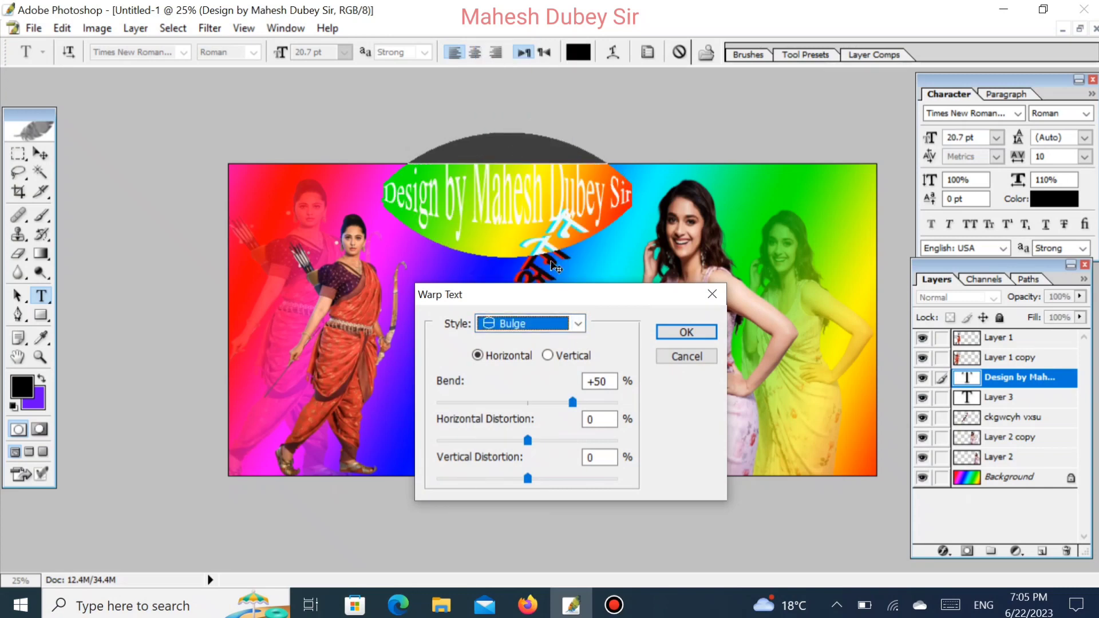
{"action": "left_click", "coordinate": [578, 324]}
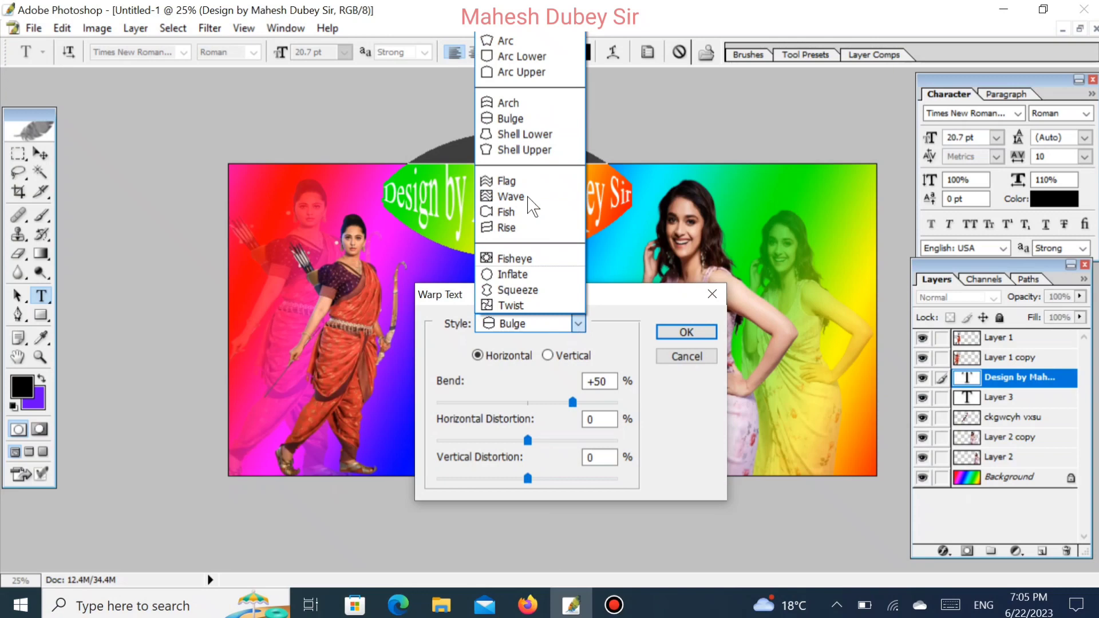
{"action": "left_click", "coordinate": [520, 72]}
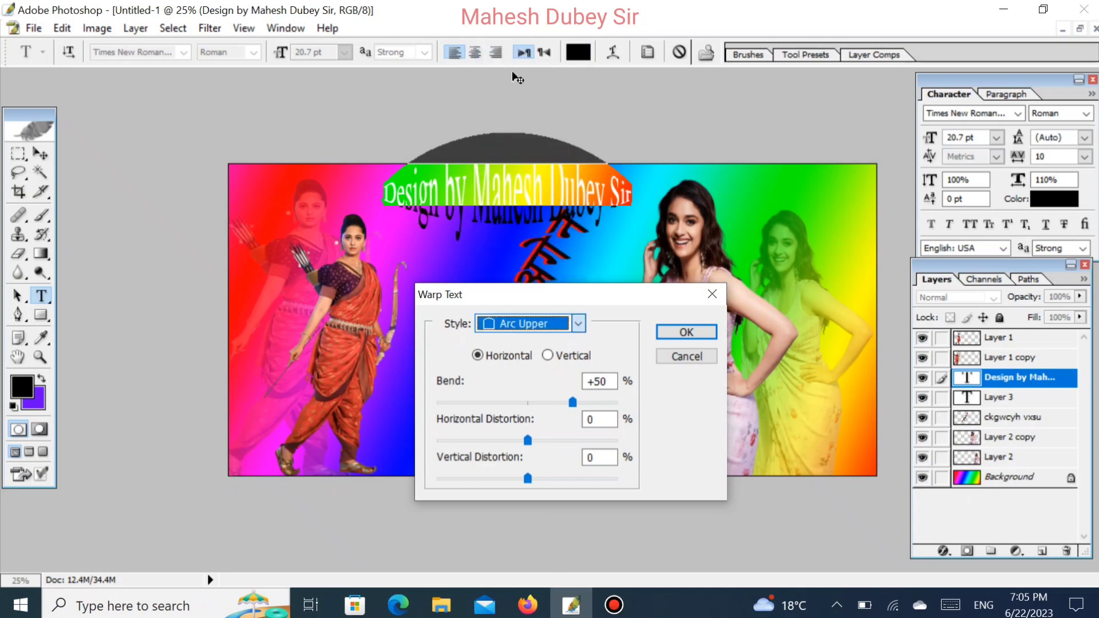
{"action": "left_click", "coordinate": [579, 324]}
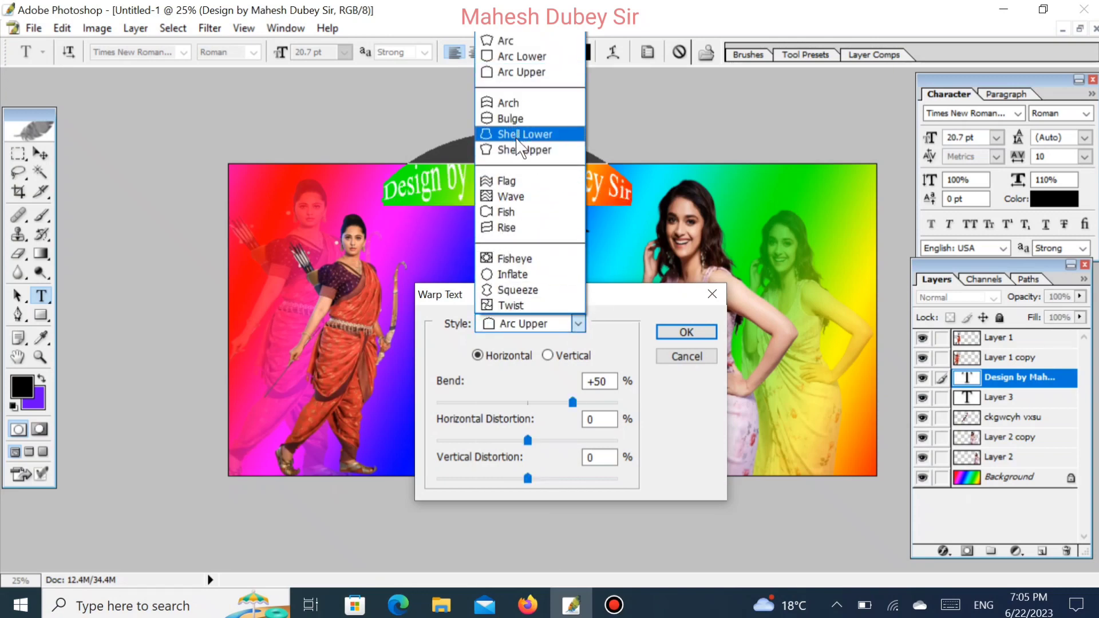
{"action": "left_click", "coordinate": [512, 103]}
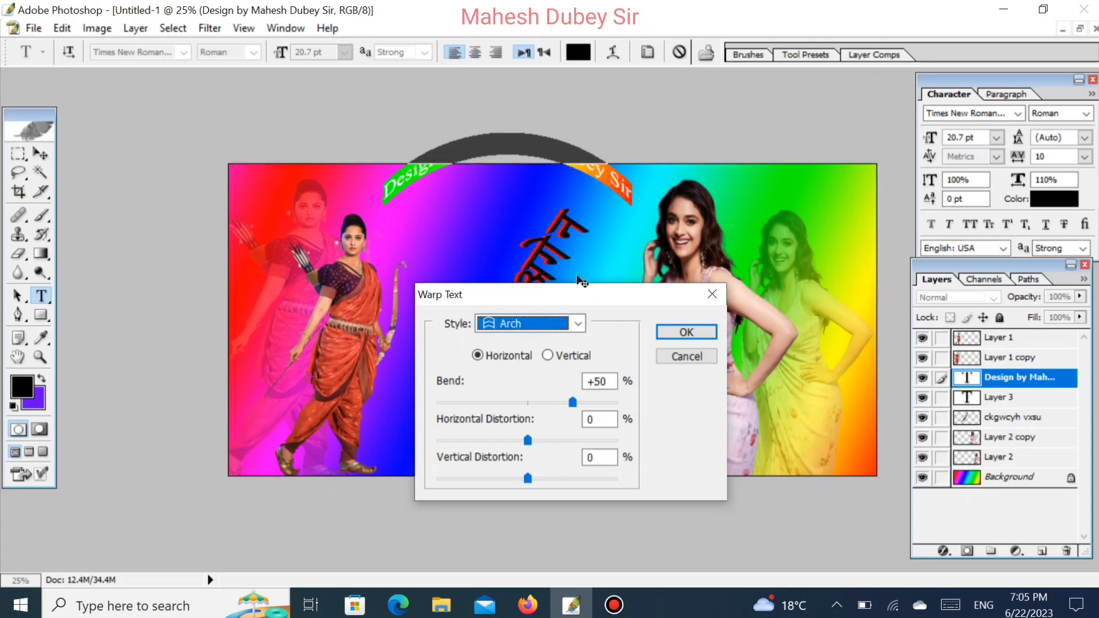
{"action": "left_click", "coordinate": [578, 324]}
{"action": "left_click", "coordinate": [516, 53]}
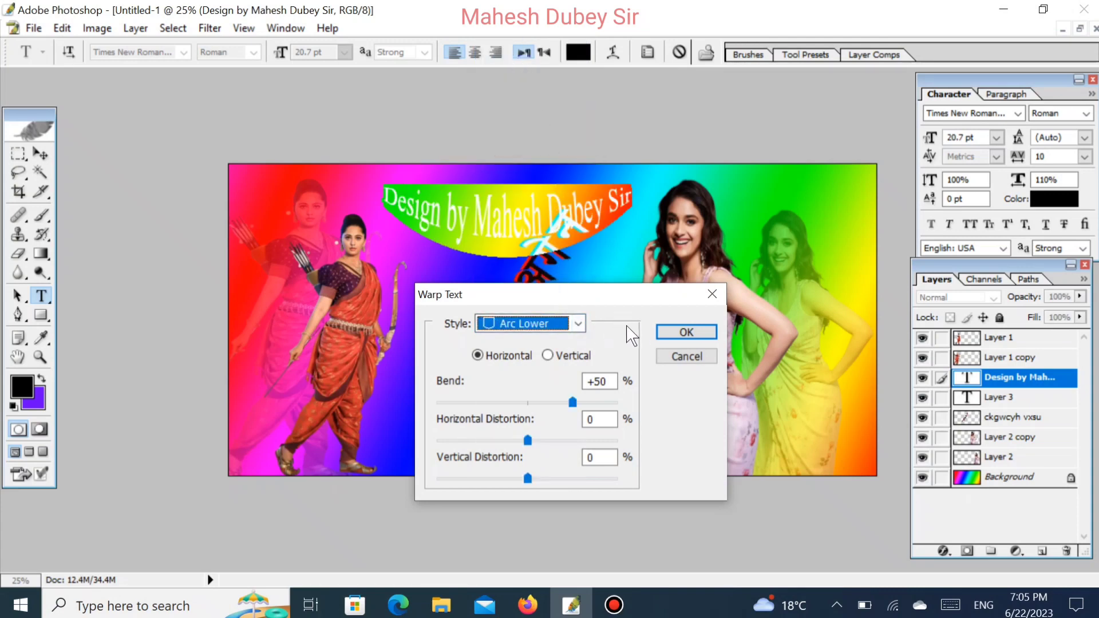
{"action": "left_click", "coordinate": [578, 323]}
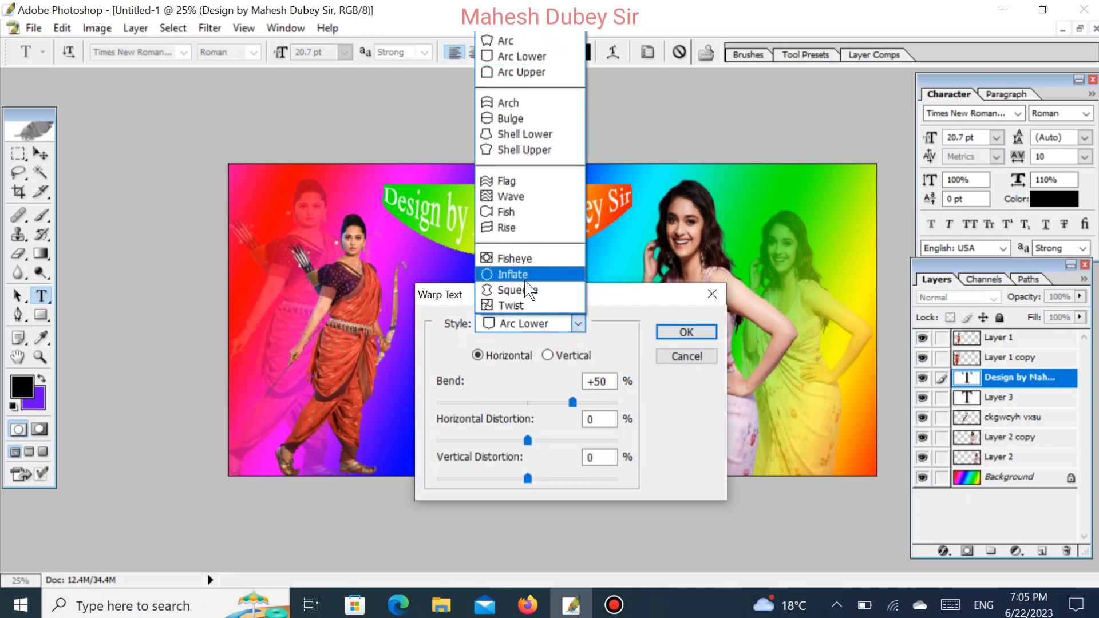
{"action": "left_click", "coordinate": [513, 274]}
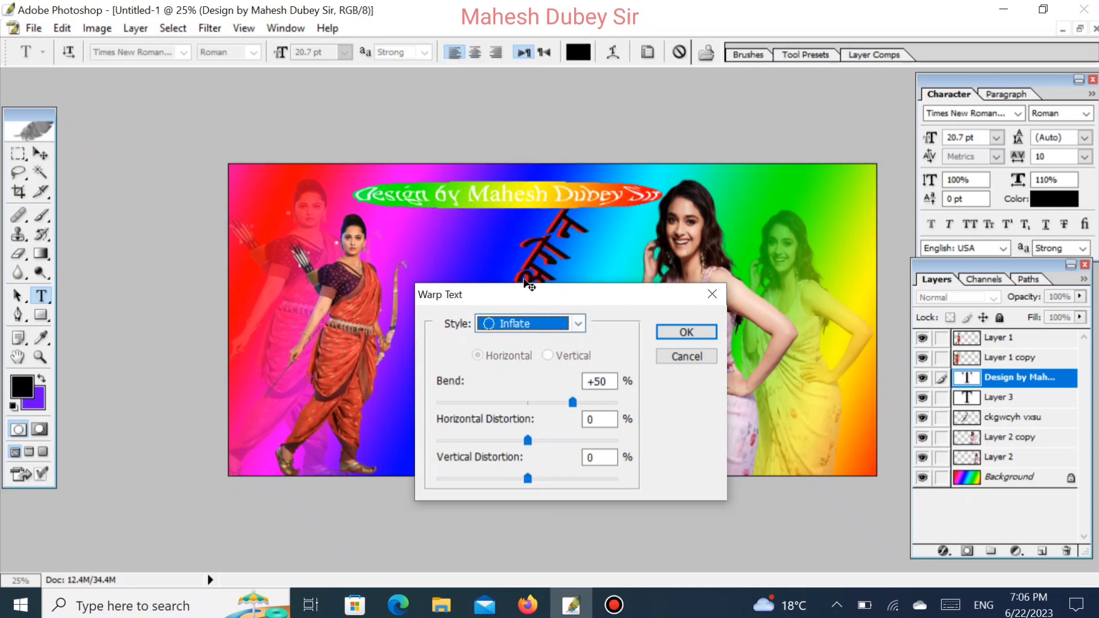
Apply the Shell Lower warp to the credit line with a horizontal bend of +50%.
{"action": "left_click", "coordinate": [578, 323]}
{"action": "left_click", "coordinate": [509, 135]}
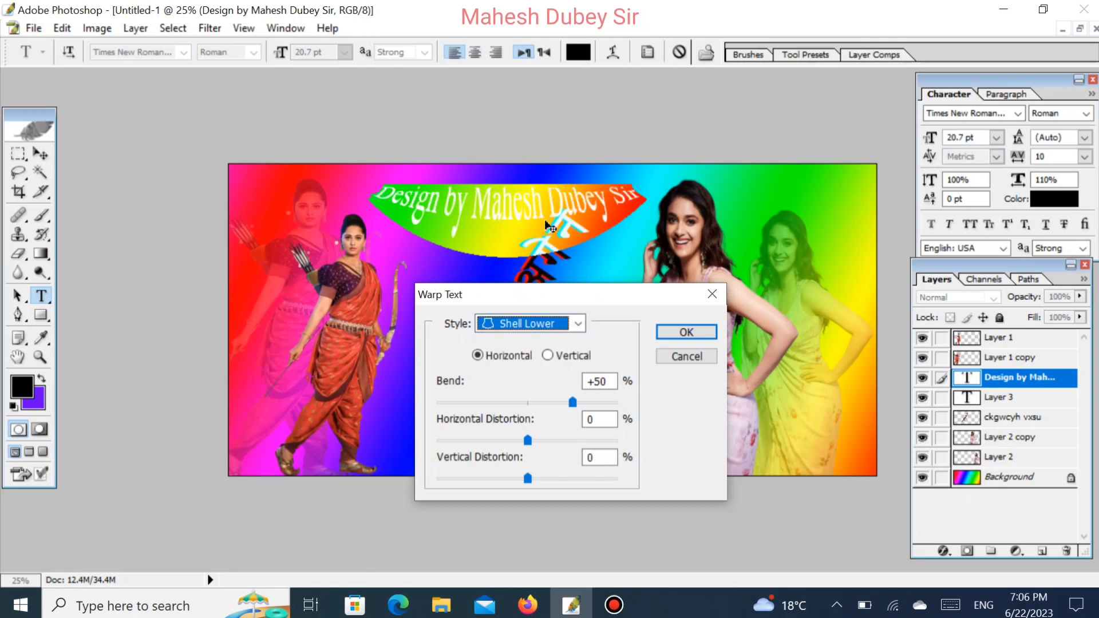
{"action": "left_click", "coordinate": [681, 334]}
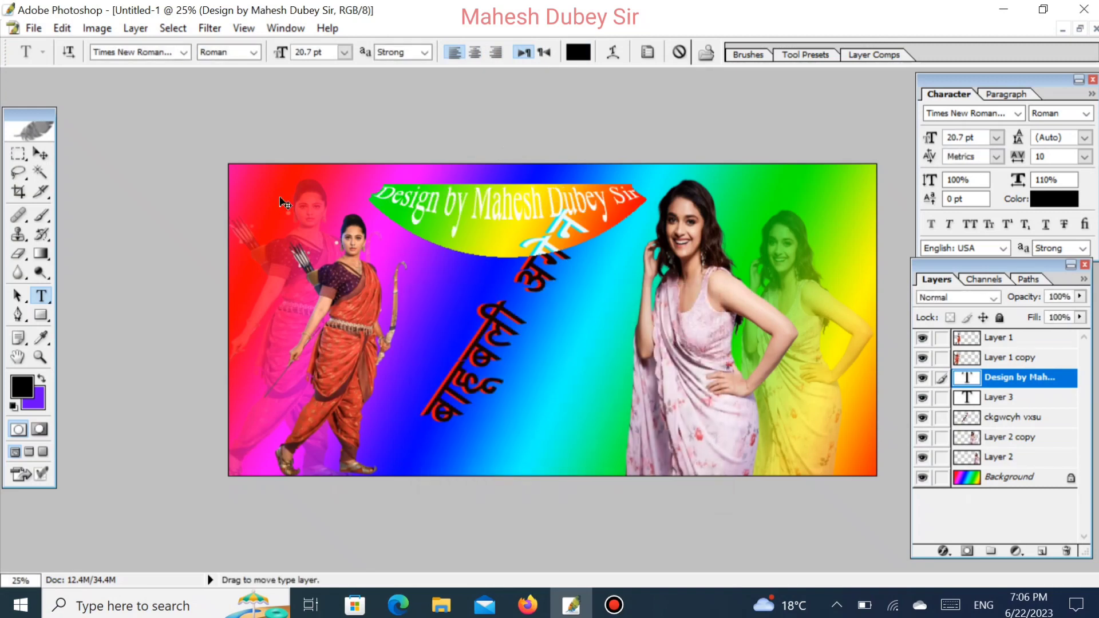
Commit the warped credit text and set its layer opacity to 20%.
{"action": "left_click", "coordinate": [38, 153]}
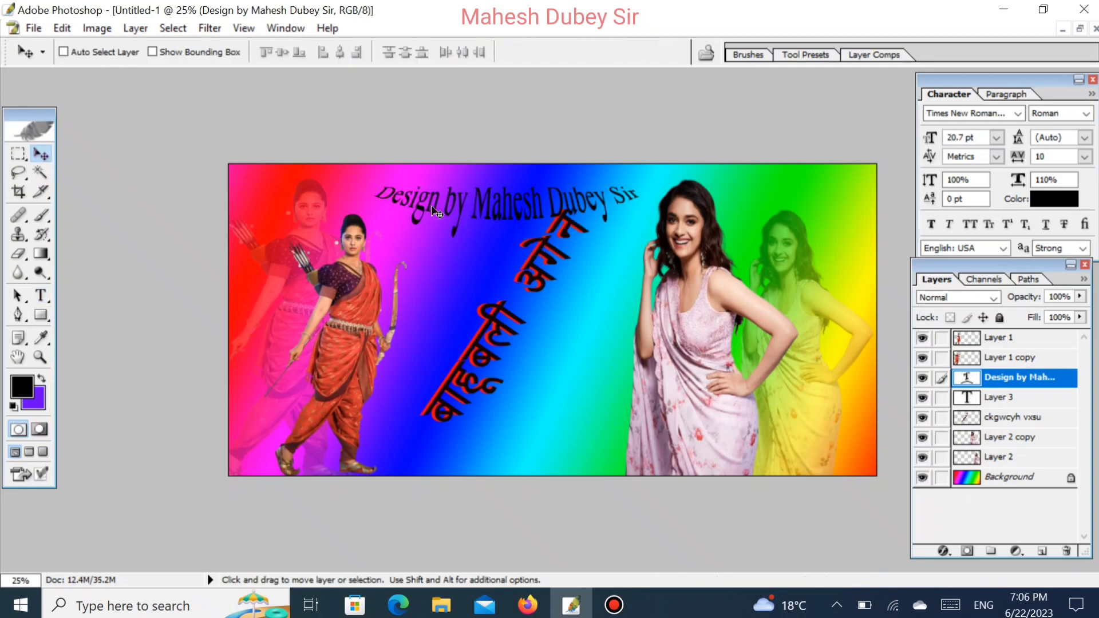
{"action": "key", "text": "2"}
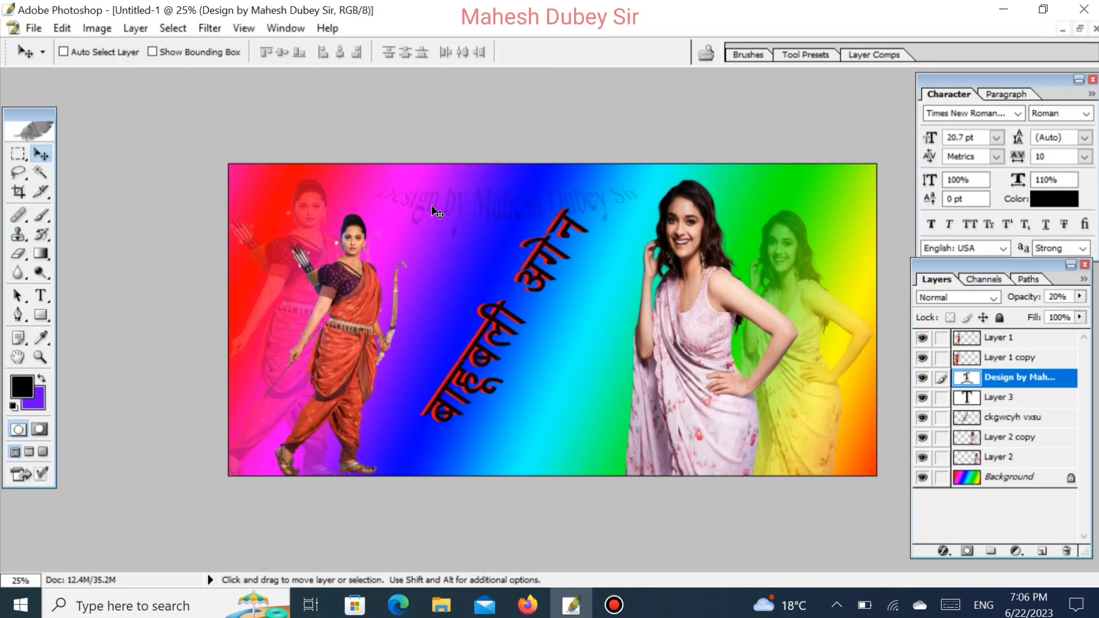